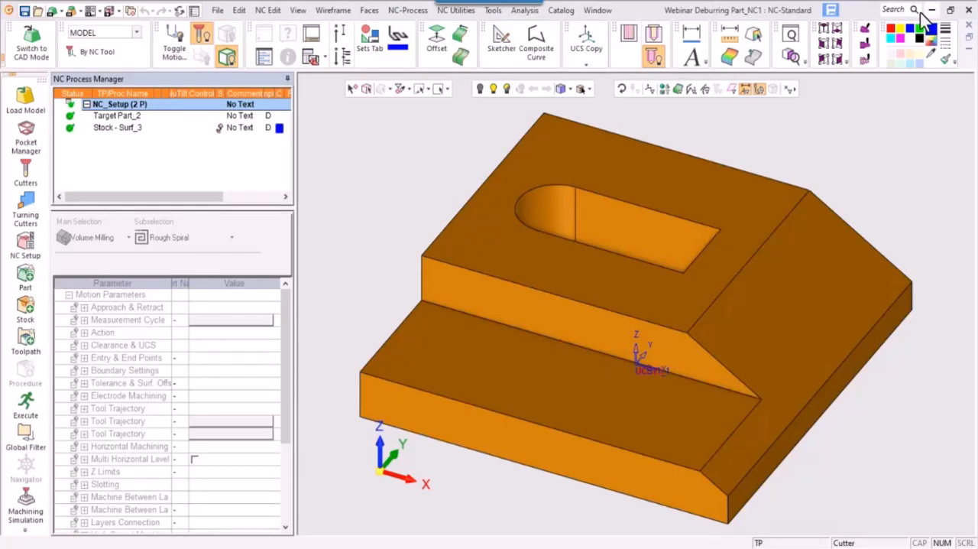
- Create a 3-axis toolpath on the MODEL UCS after the Stock - Surf_3 procedure, keeping the default start point and clearance
click(129, 133)
click(26, 342)
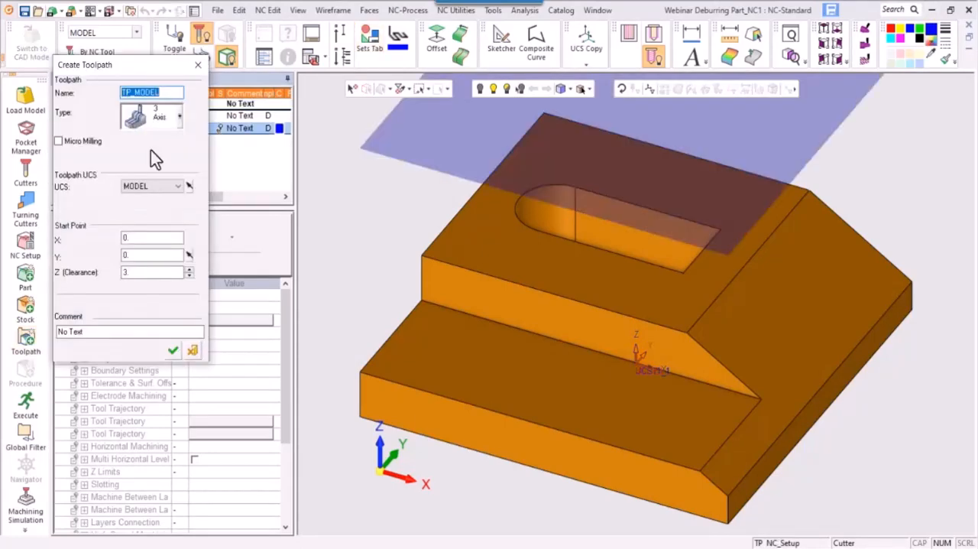
click(173, 350)
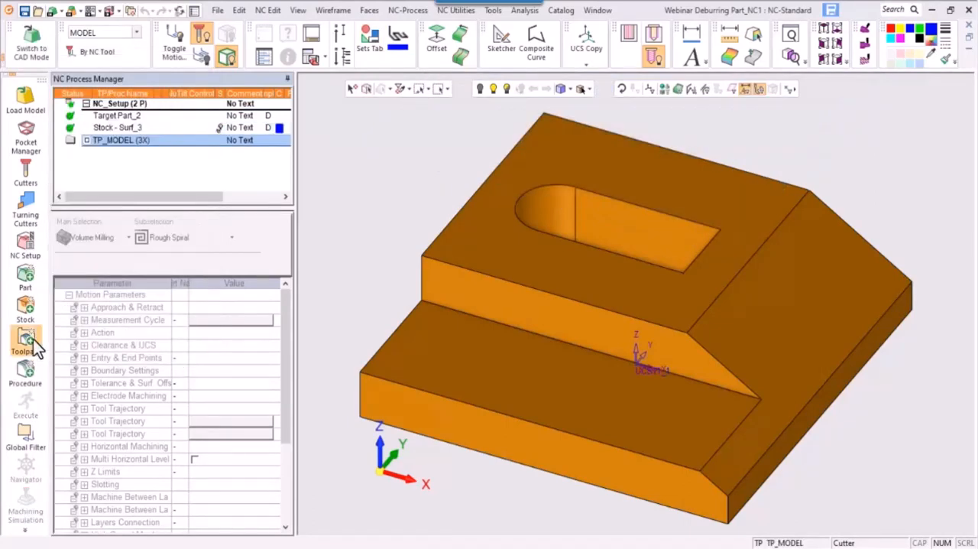
- Add a procedure to the toolpath using the Local Operations strategy with the 3X Deburring subselection
click(31, 371)
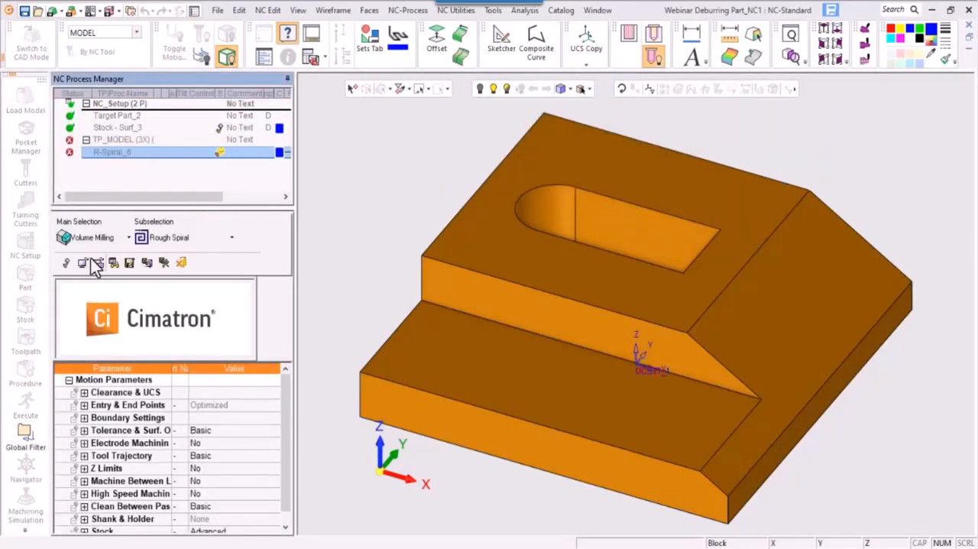
click(108, 240)
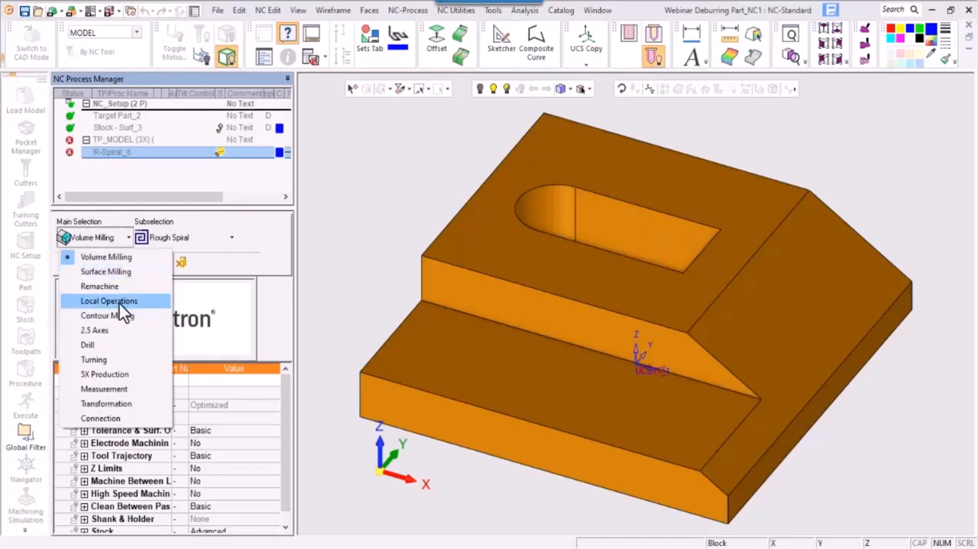
click(140, 303)
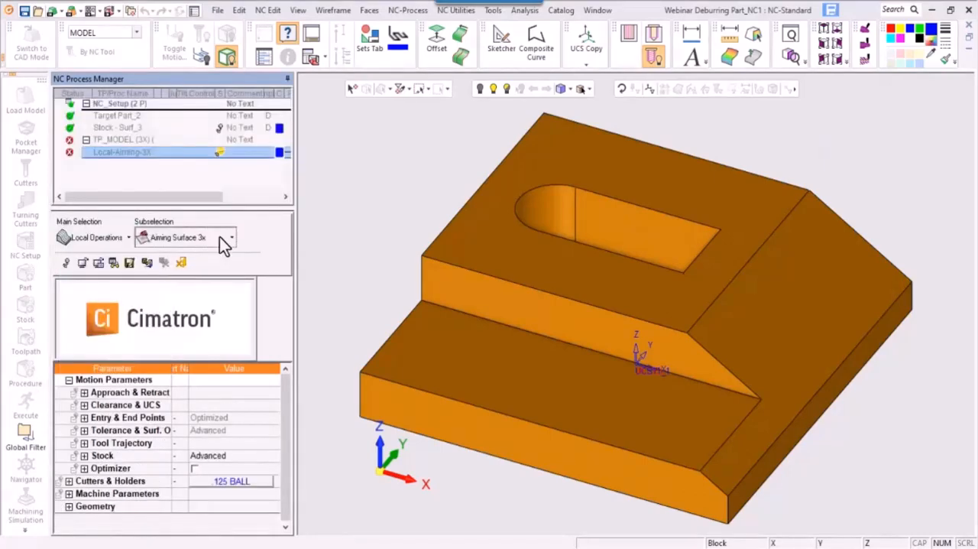
click(219, 237)
click(192, 331)
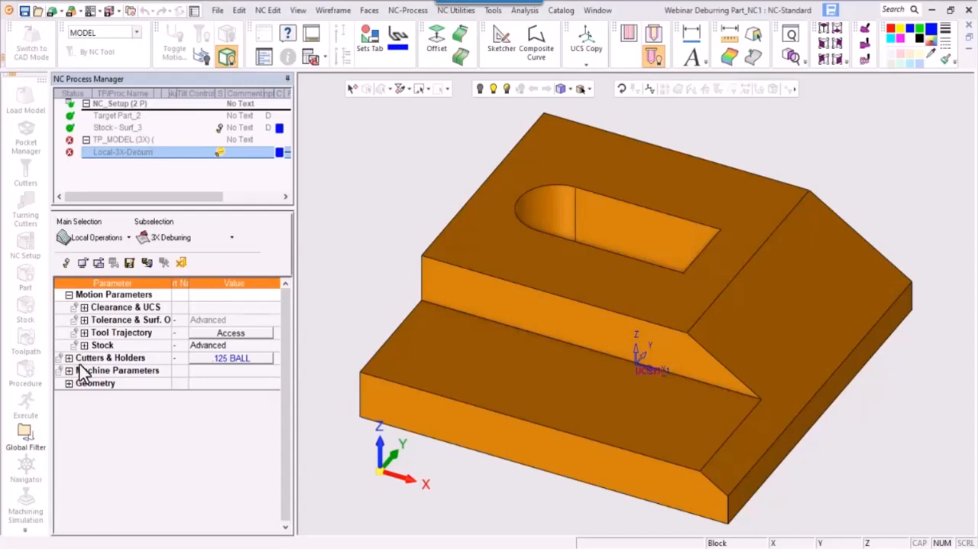
- Examine the tool trajectory's tool axis settings: the machining type and the holder, arbor and shaft clearances
click(215, 335)
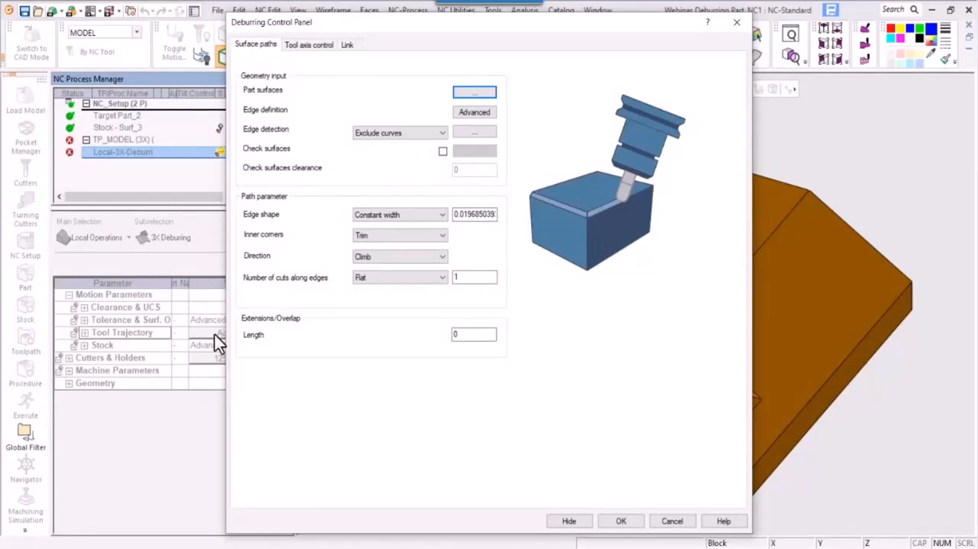
click(317, 52)
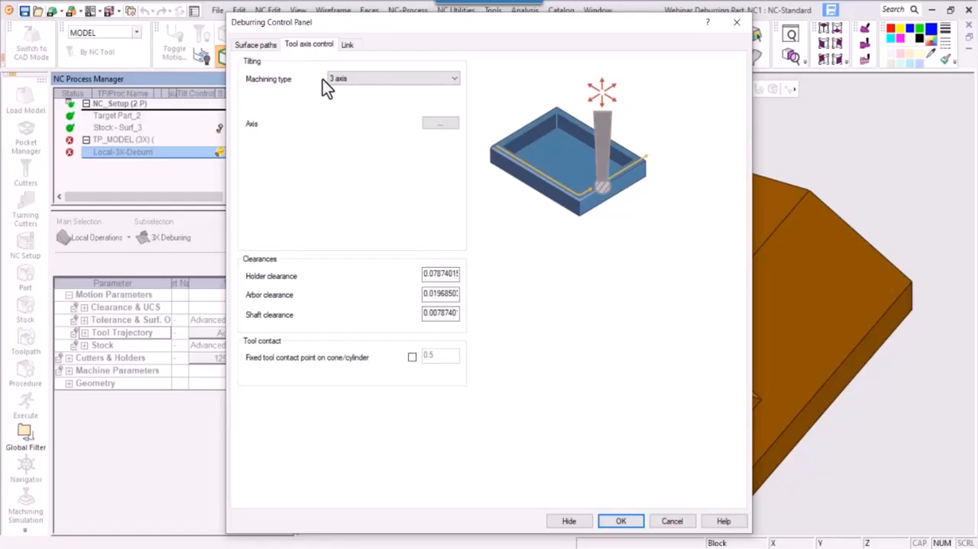
click(366, 79)
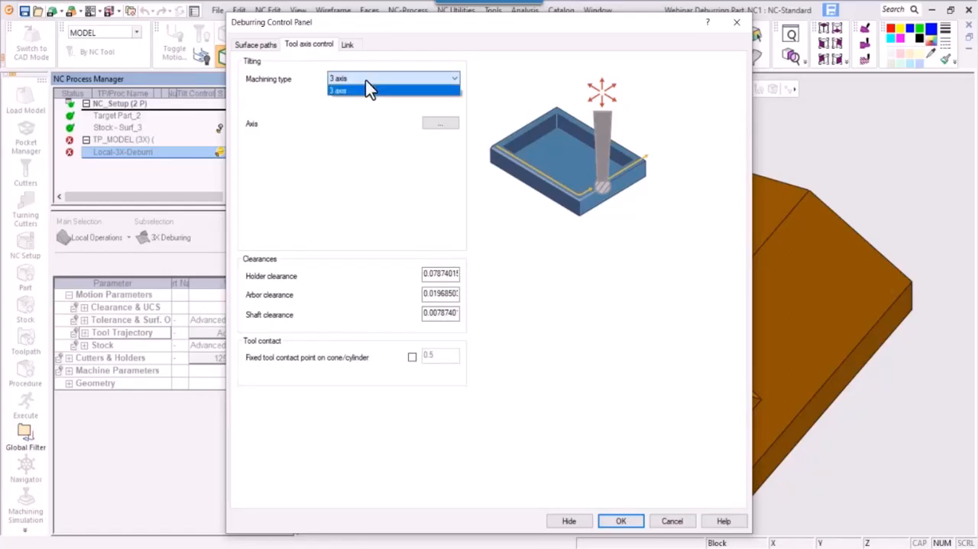
click(365, 80)
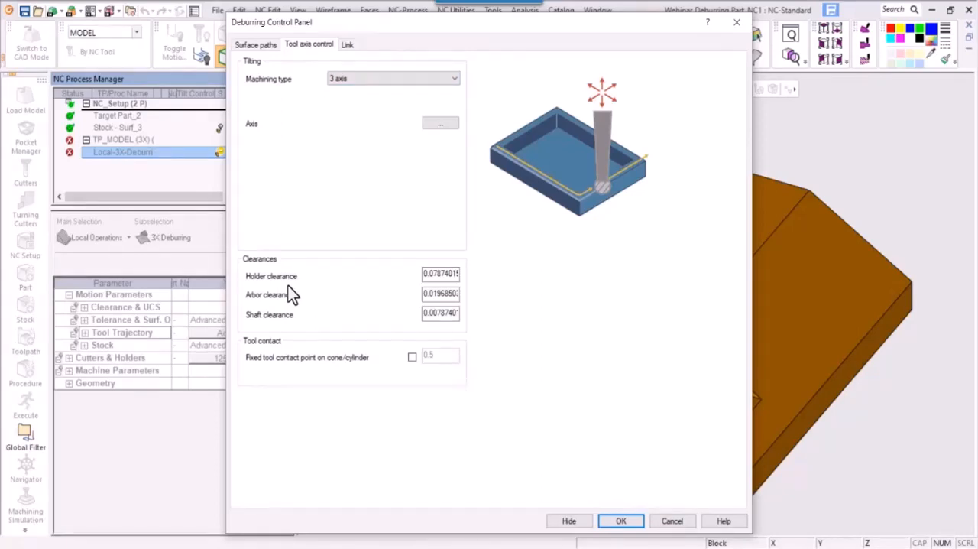
click(451, 275)
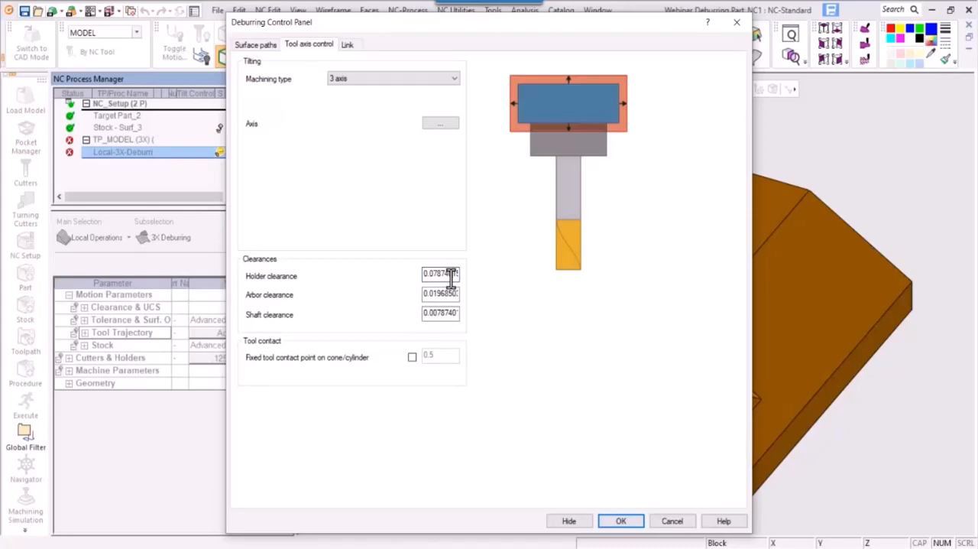
click(440, 295)
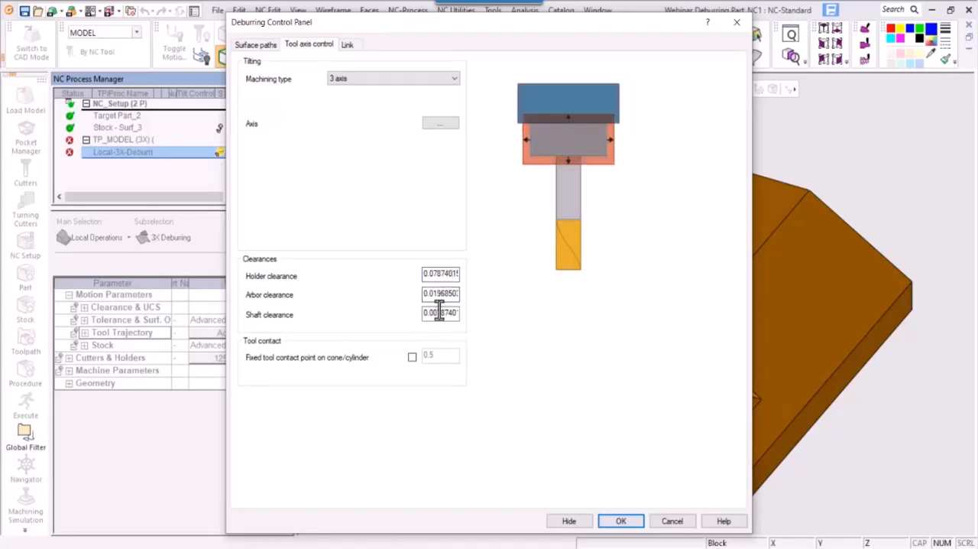
click(437, 314)
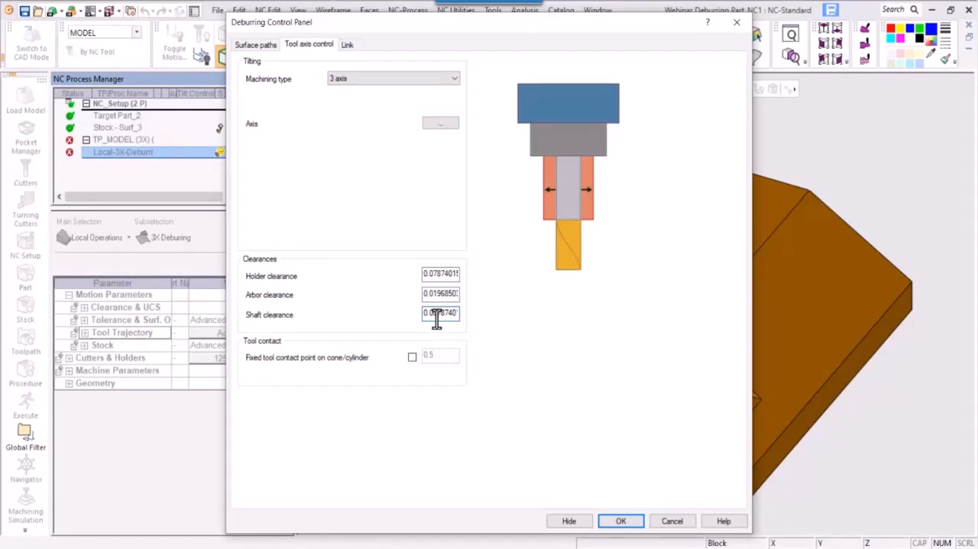
- Set the link clearance area's user-defined height to 2
click(346, 46)
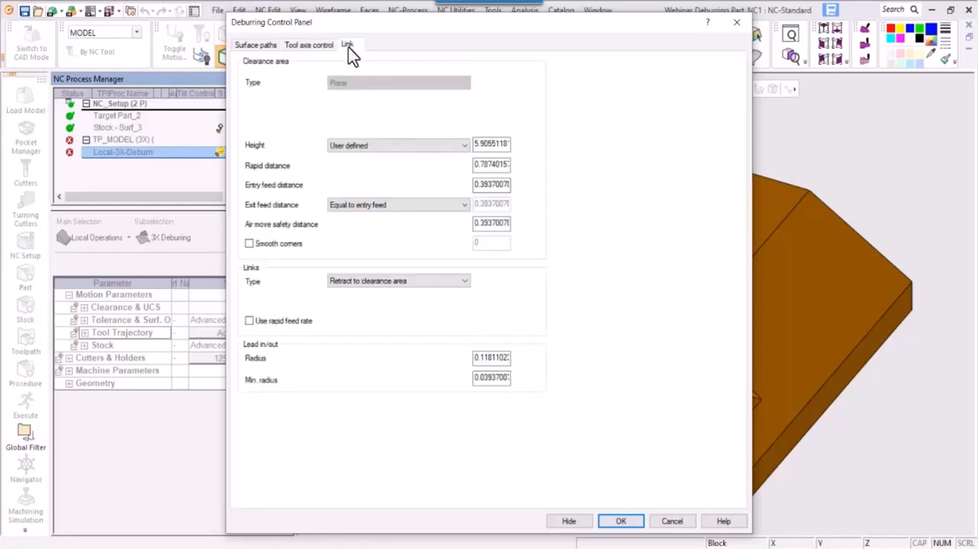
double_click(491, 145)
text(2)
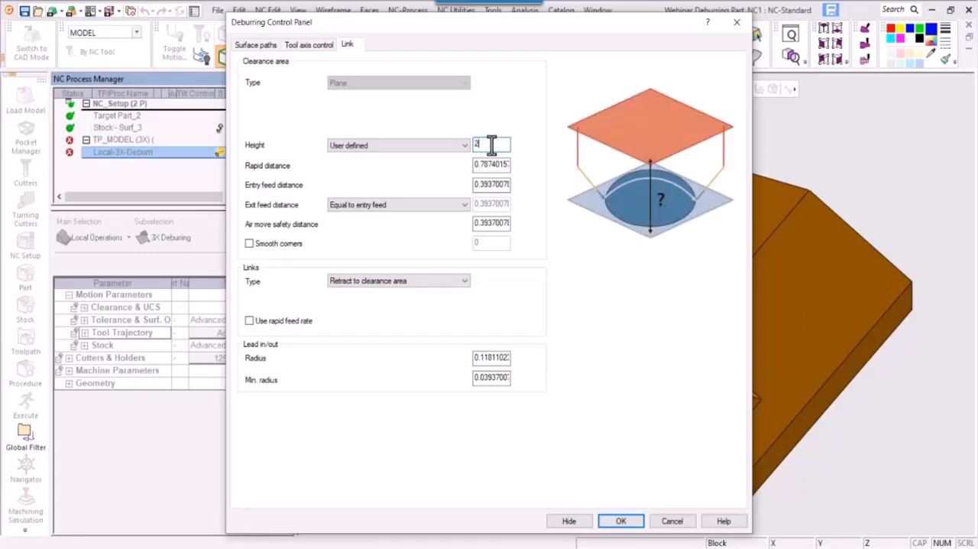
click(384, 146)
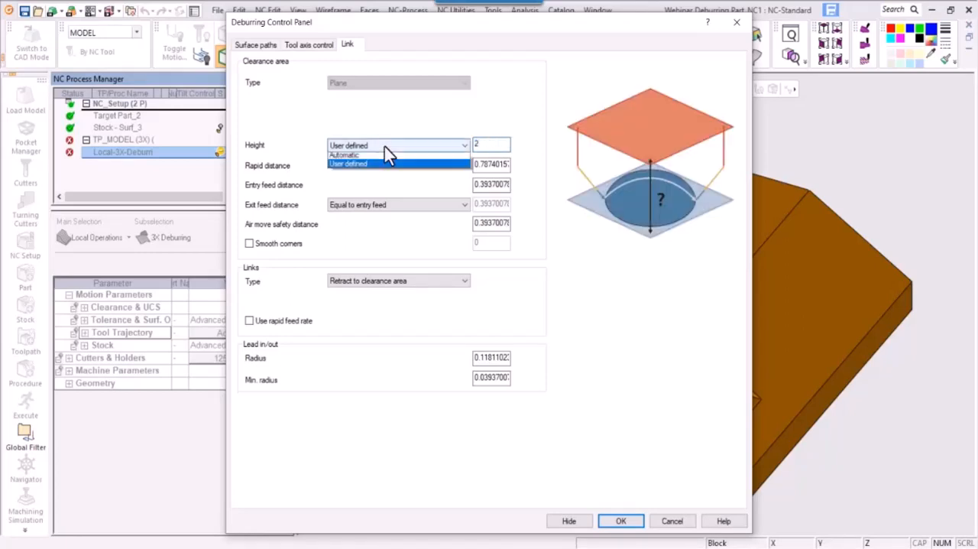
click(605, 145)
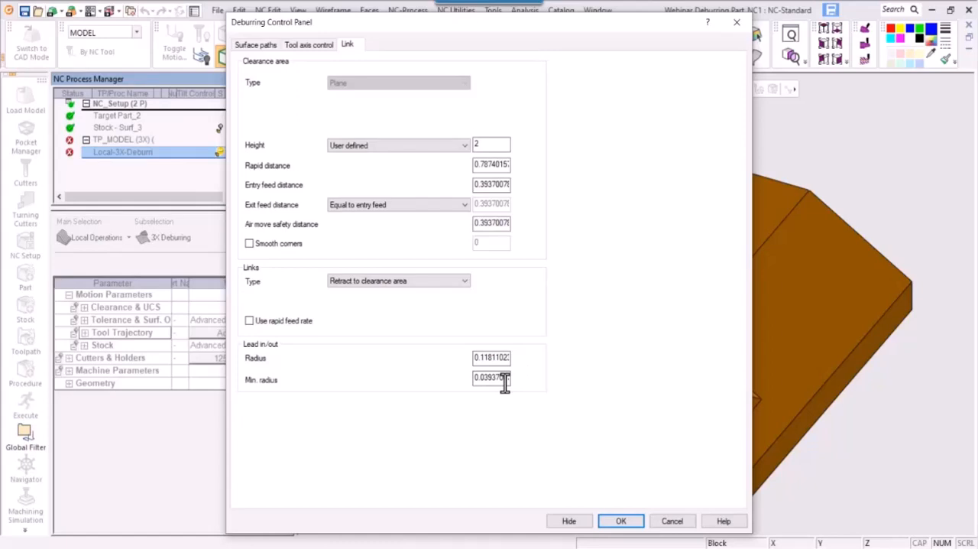
key(Up)
- Select all faces of the model as the part surfaces for the deburring surface paths
click(258, 49)
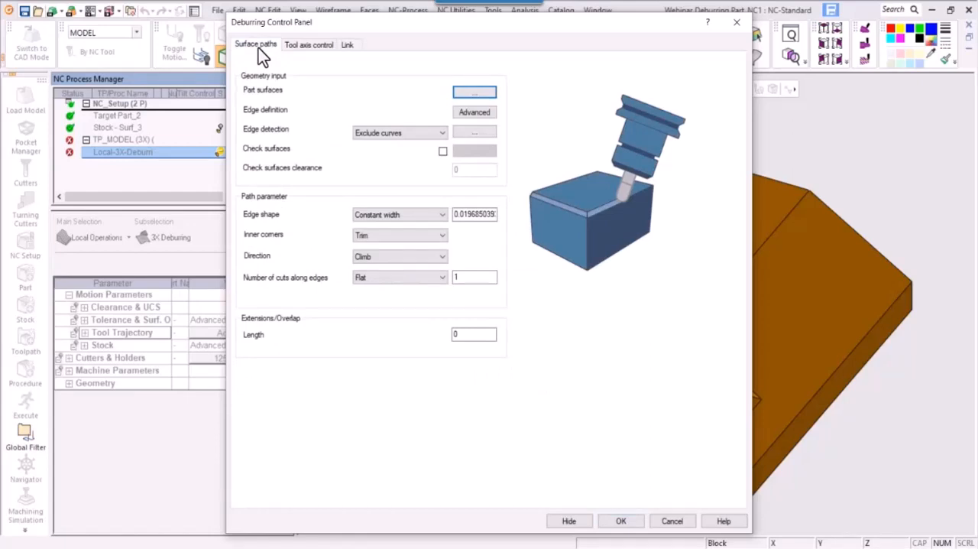
click(475, 93)
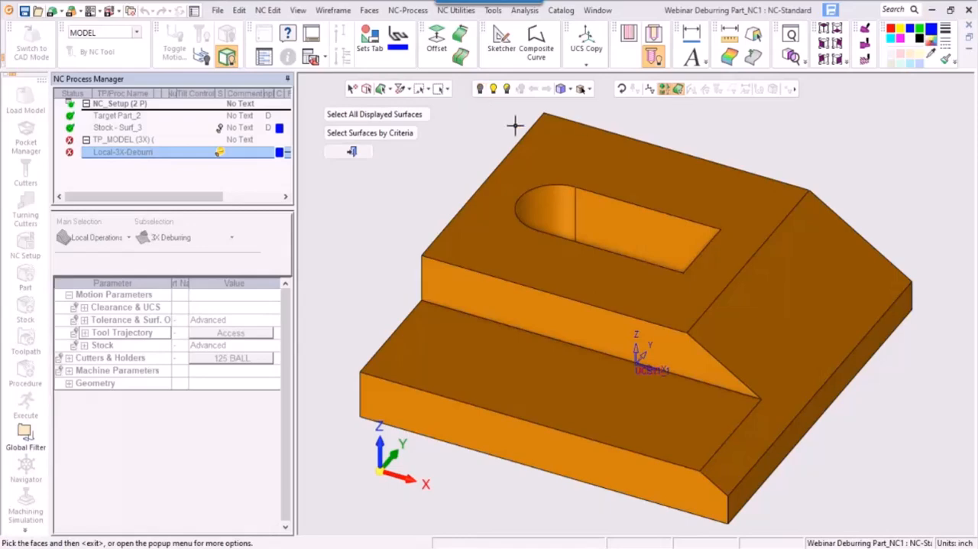
click(365, 91)
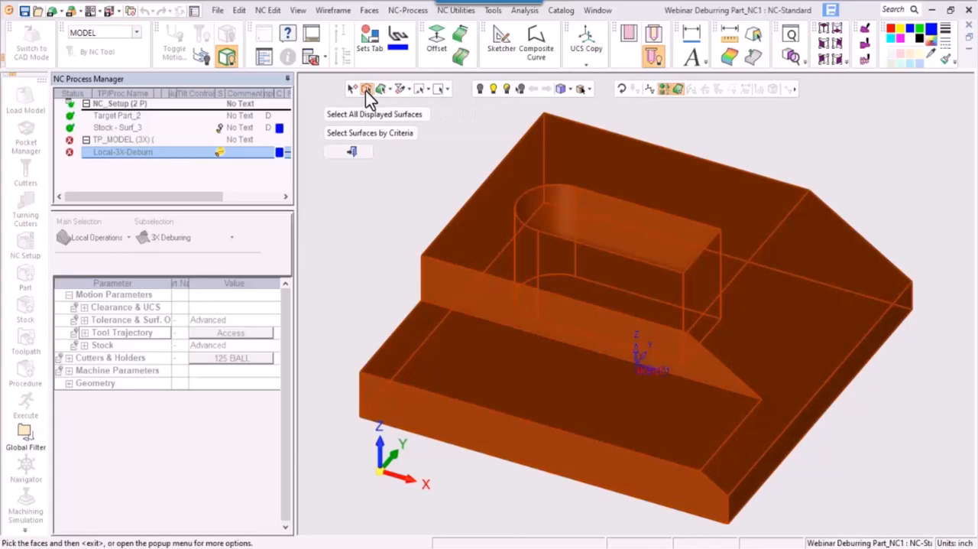
middle_click(361, 181)
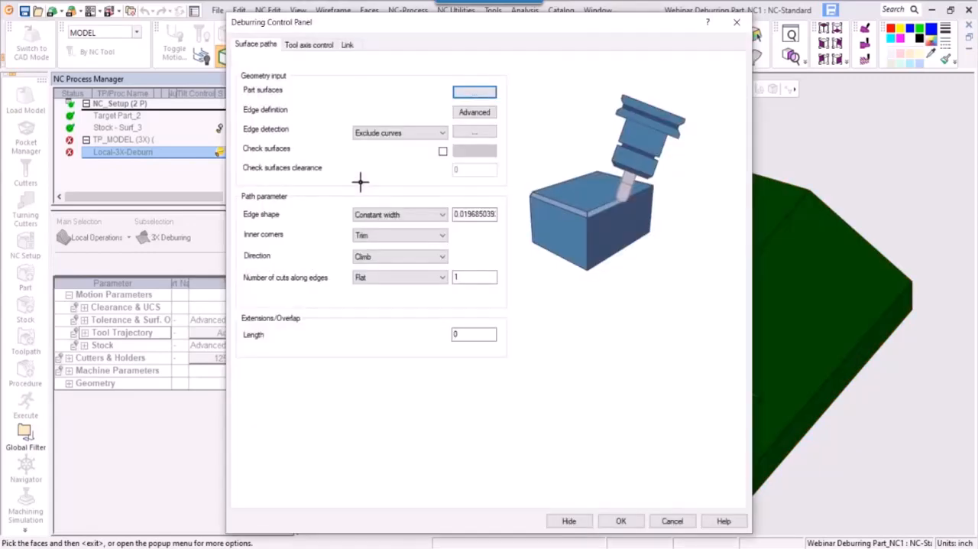
- Try limiting the detection area by height and by mesh in the advanced edge definition, and discard the changes
click(479, 116)
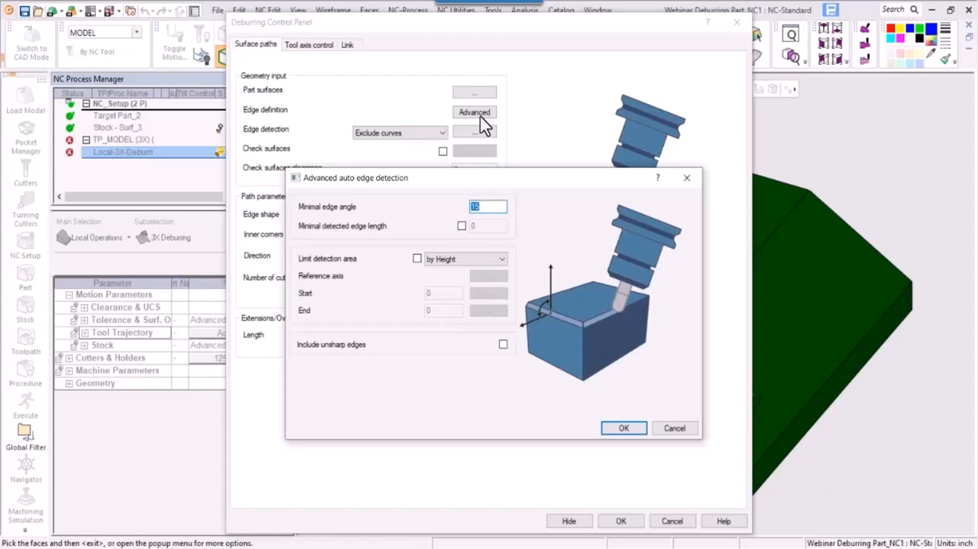
click(417, 259)
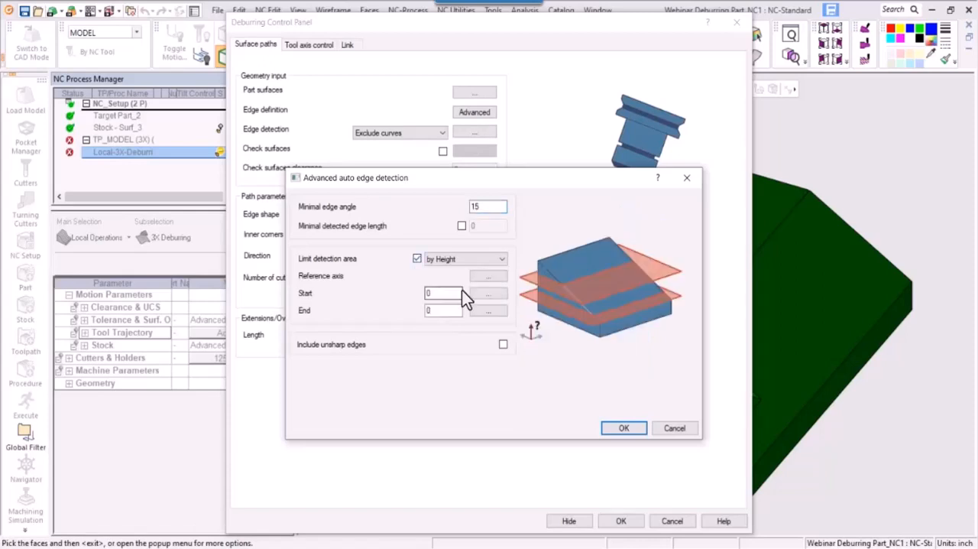
click(480, 260)
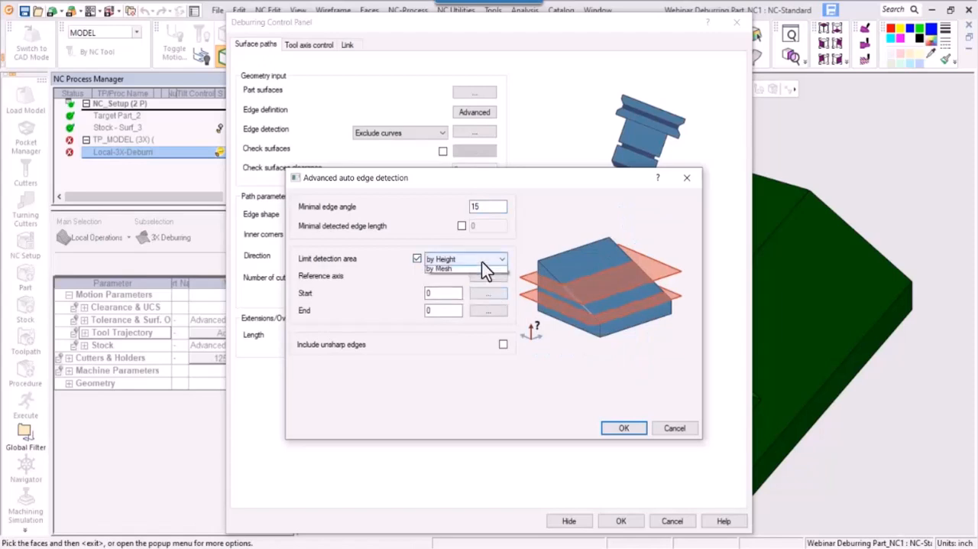
click(451, 279)
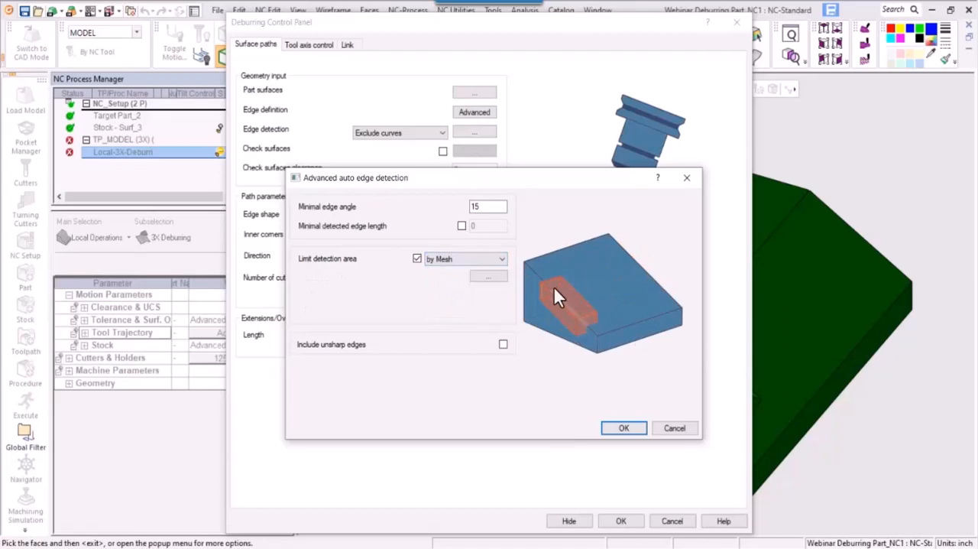
click(480, 259)
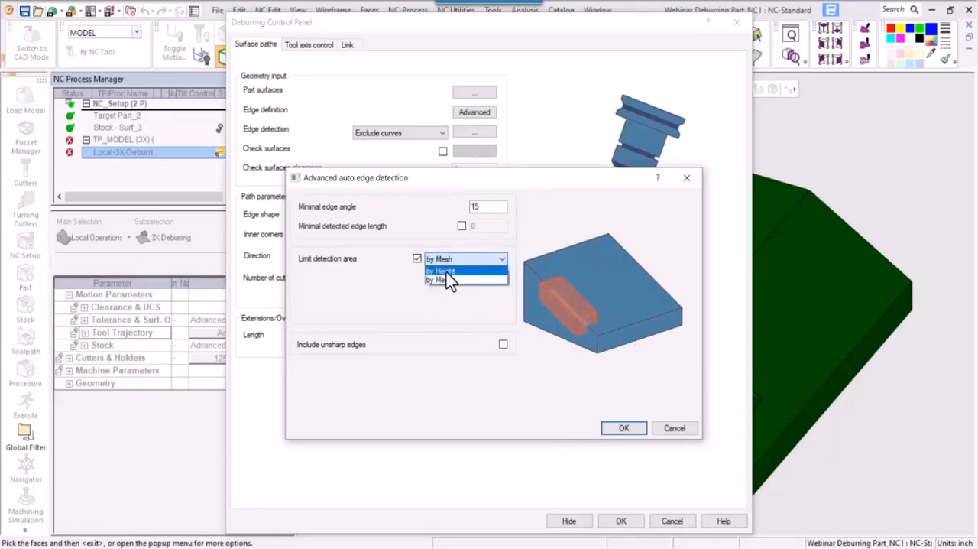
click(447, 272)
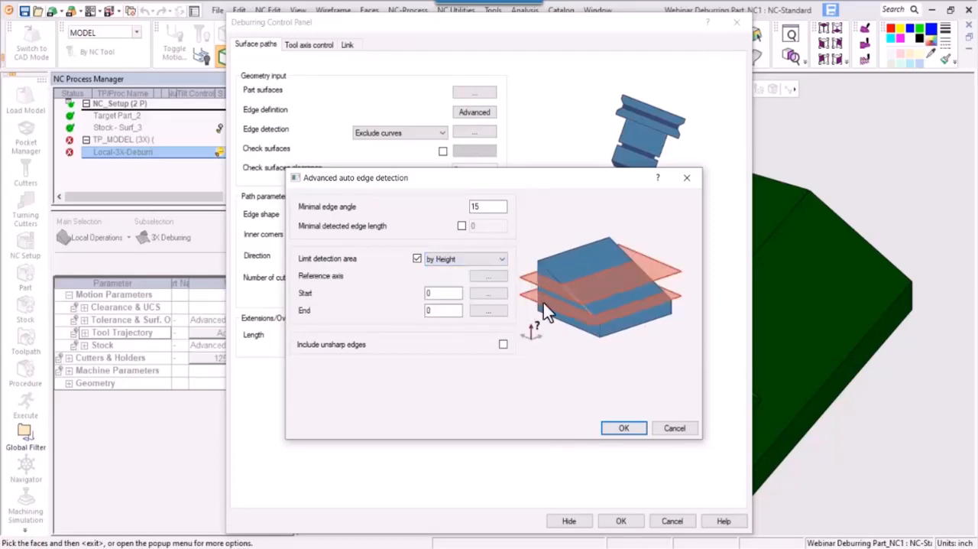
click(416, 259)
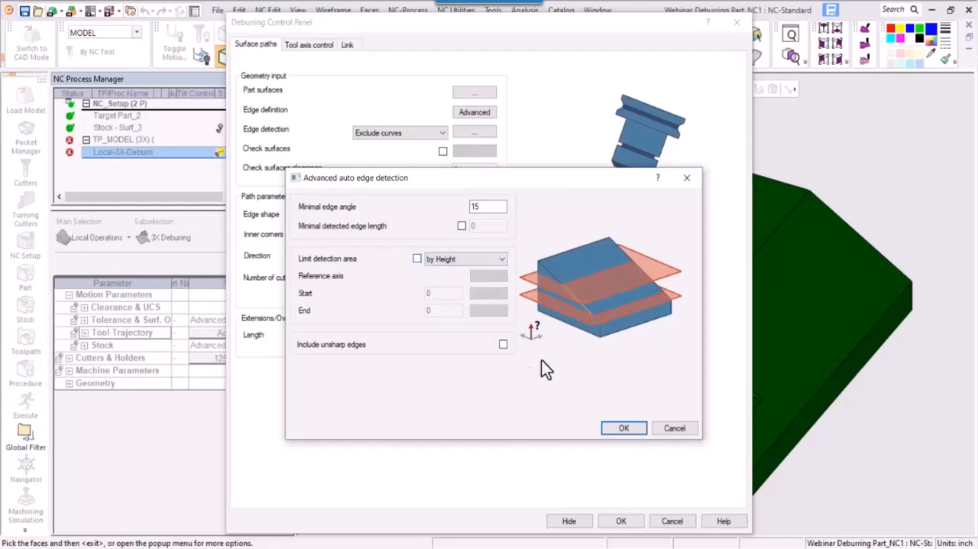
click(676, 429)
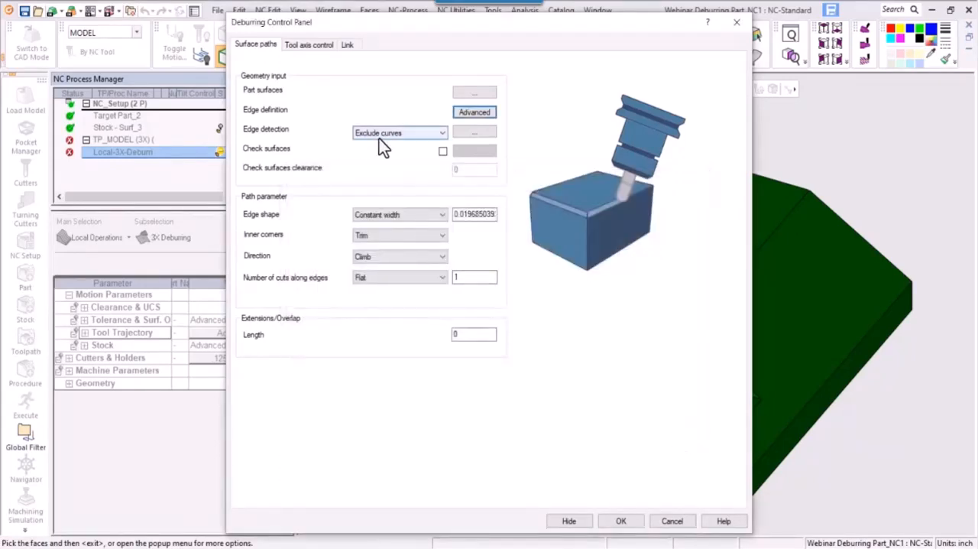
- Set edge detection to Include curves, and open its contour selection and leave it without picking contours
click(442, 135)
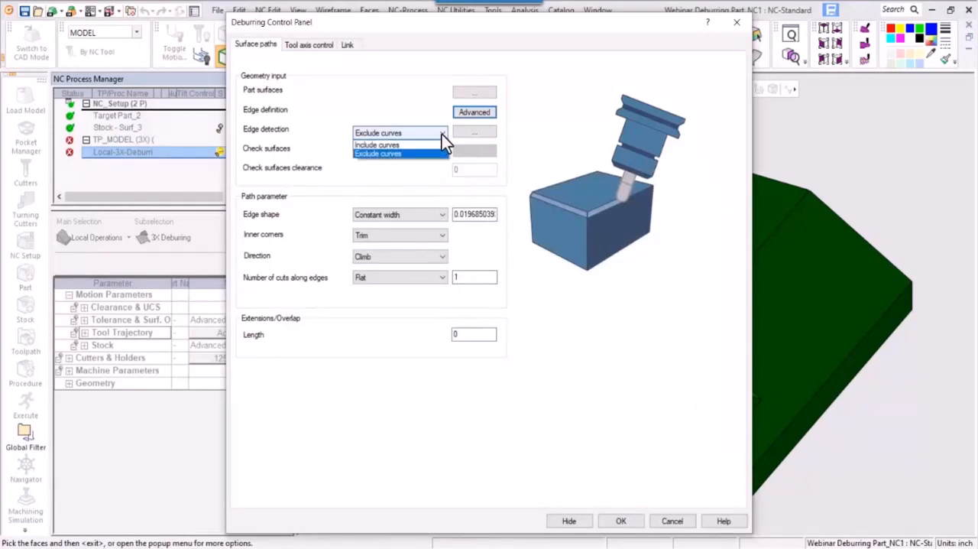
click(392, 145)
click(487, 131)
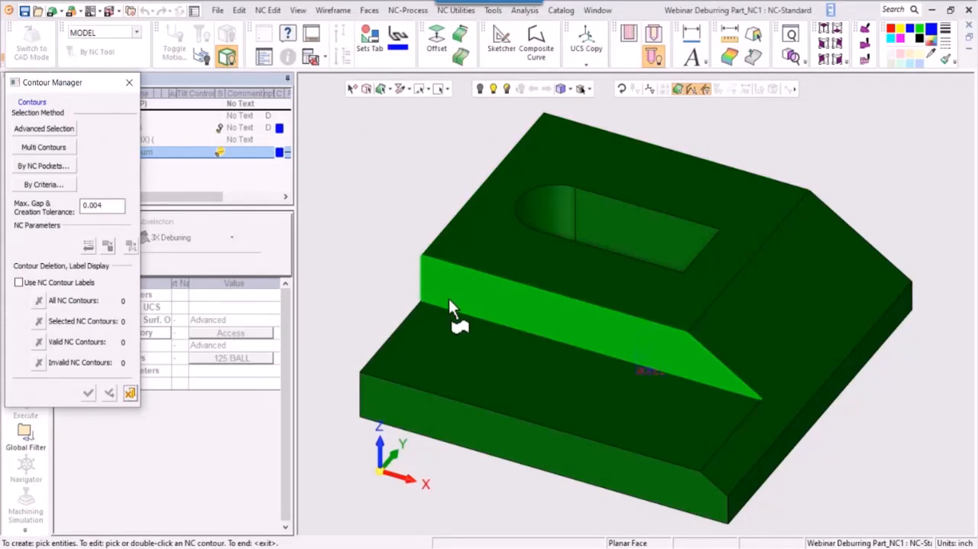
click(130, 393)
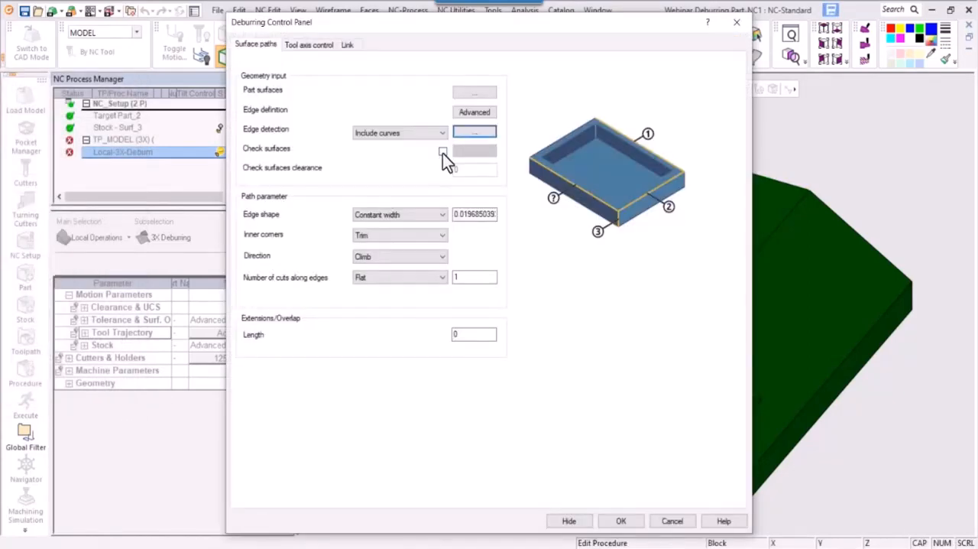
- Enable check surfaces for the deburring paths, and leave their face selection without picking any faces
click(443, 151)
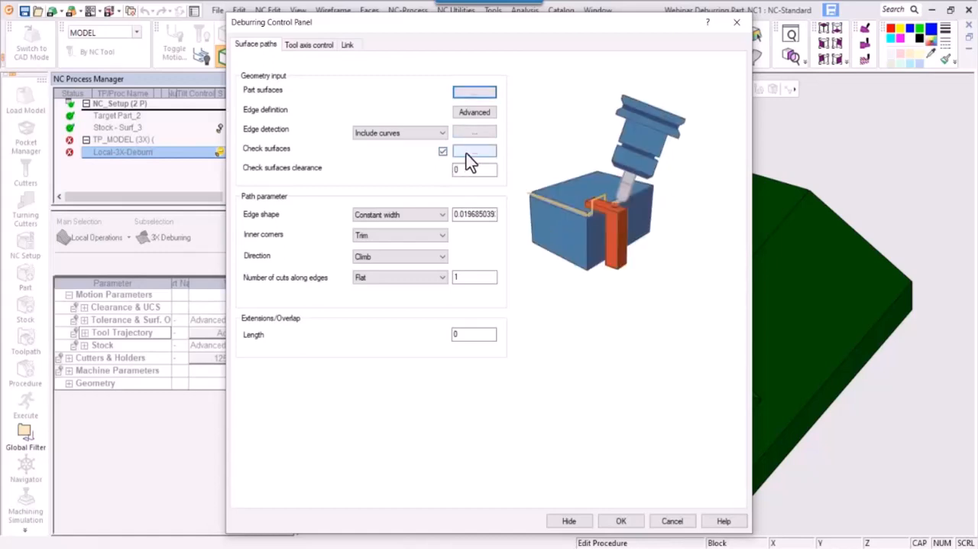
click(468, 153)
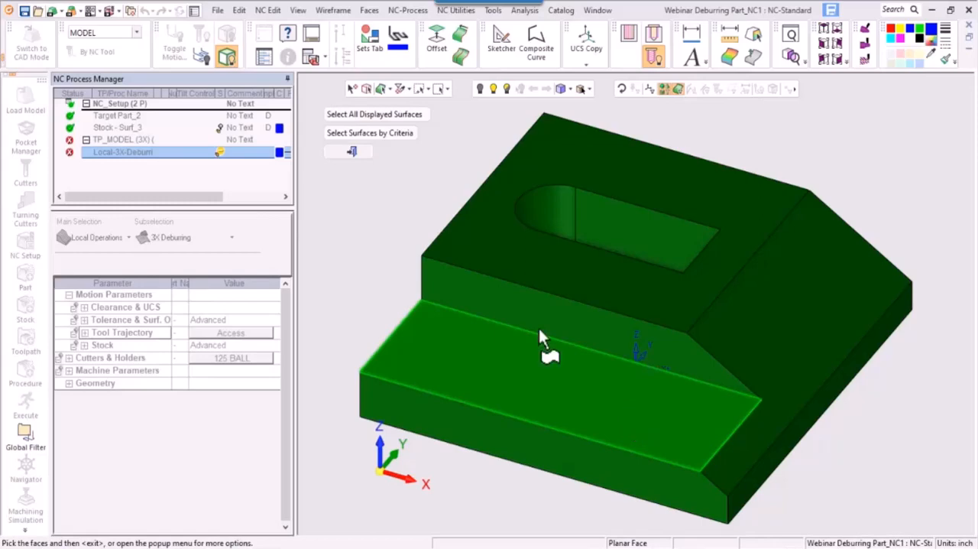
click(351, 152)
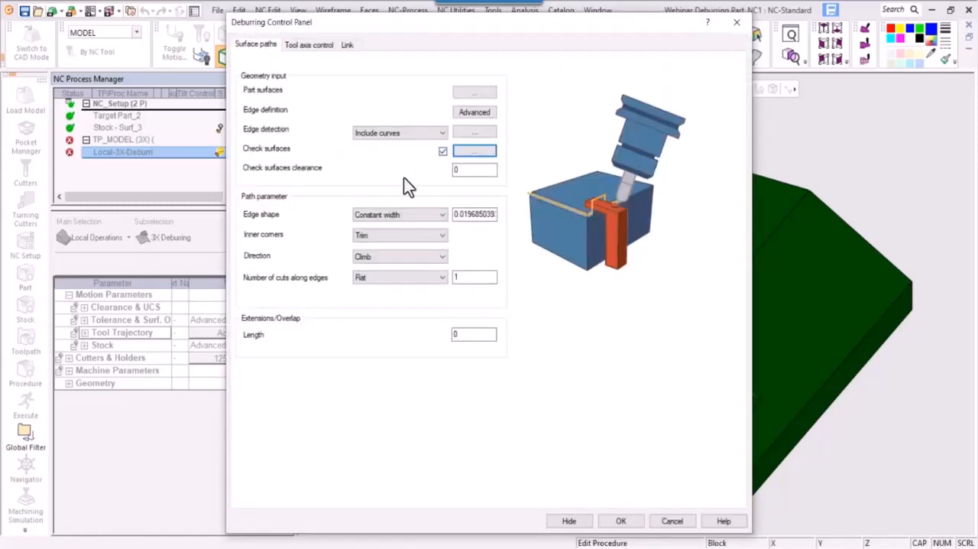
- Turn off check surfaces for the deburring surface paths
double_click(464, 169)
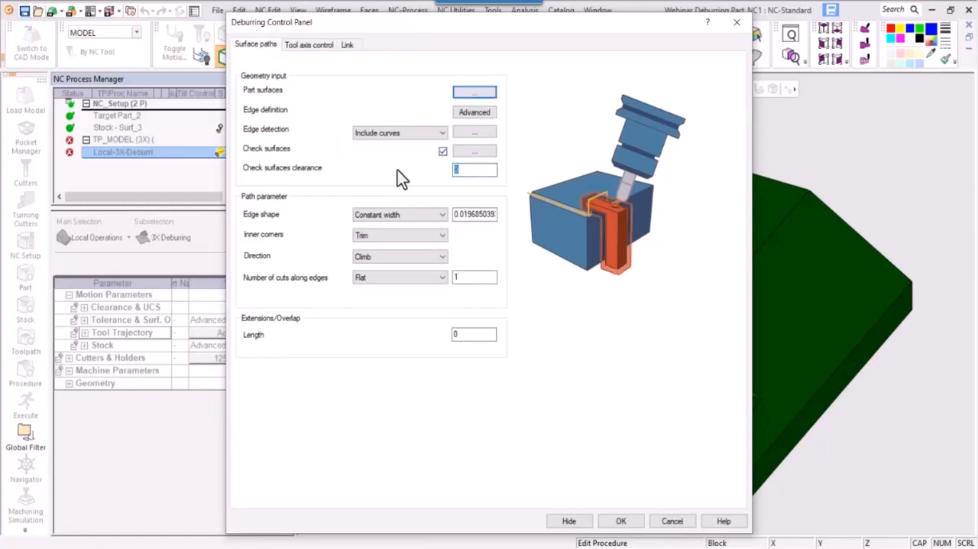
click(442, 152)
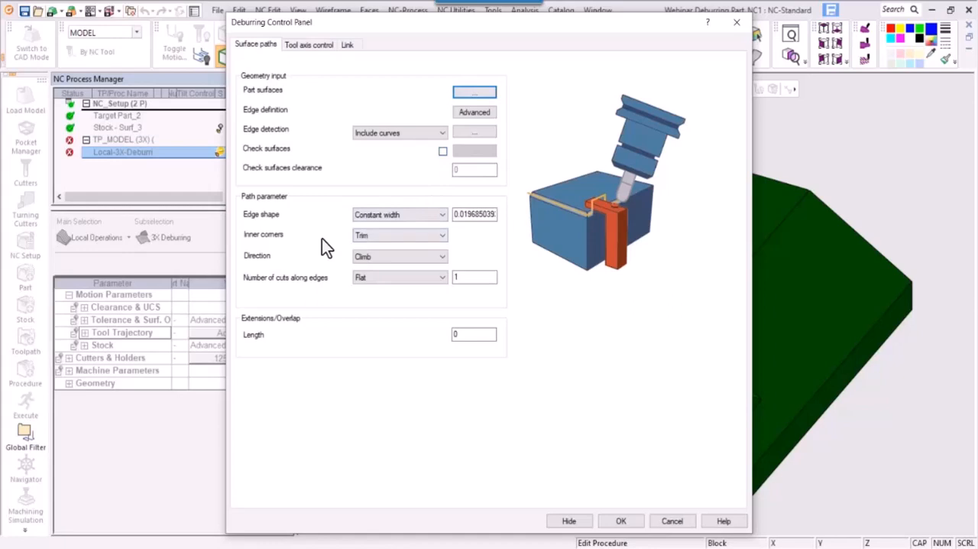
- Try the Constant depth edge shape and return it to Constant width
click(418, 216)
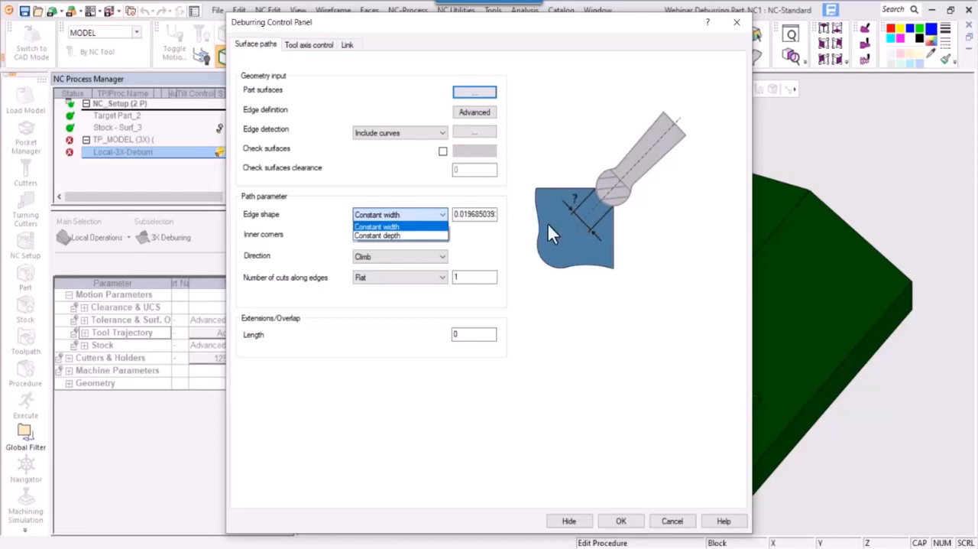
click(415, 236)
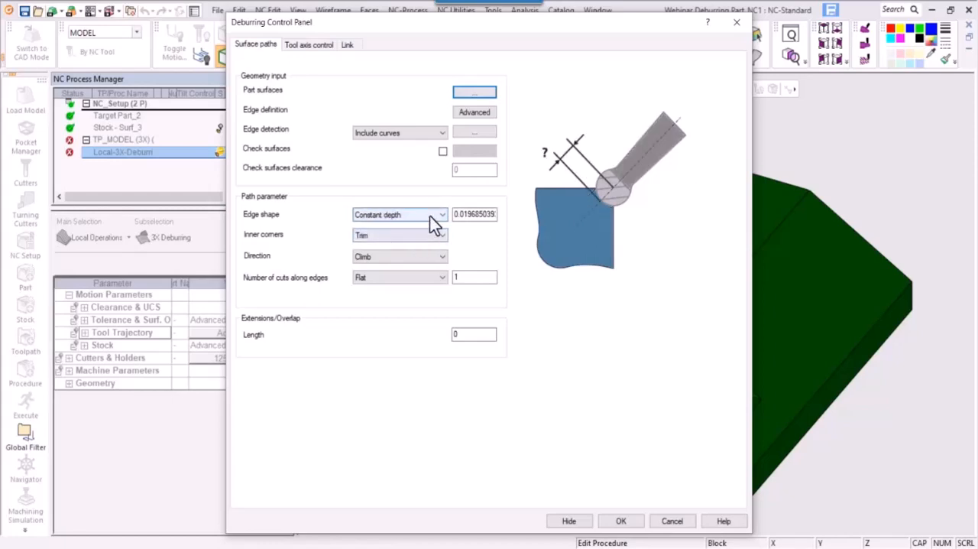
click(430, 216)
click(411, 226)
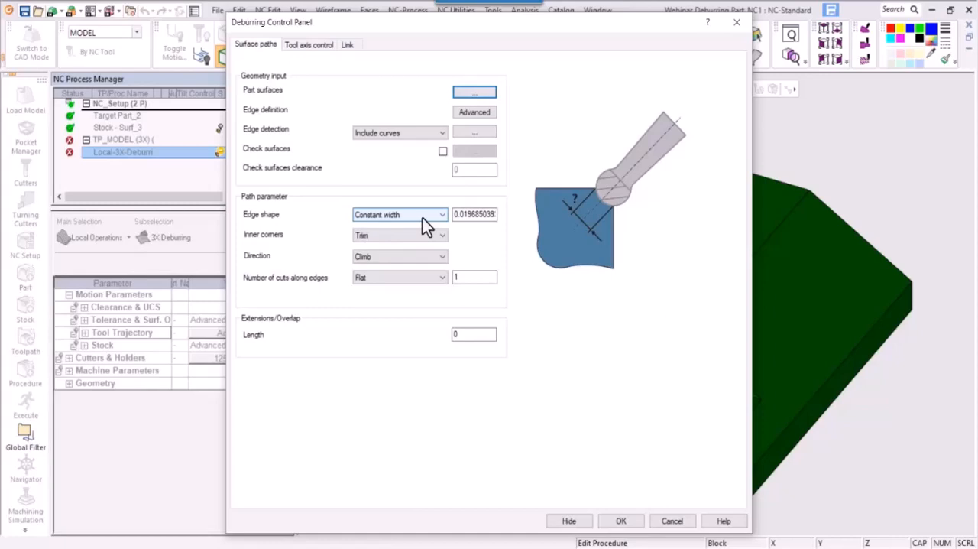
click(423, 217)
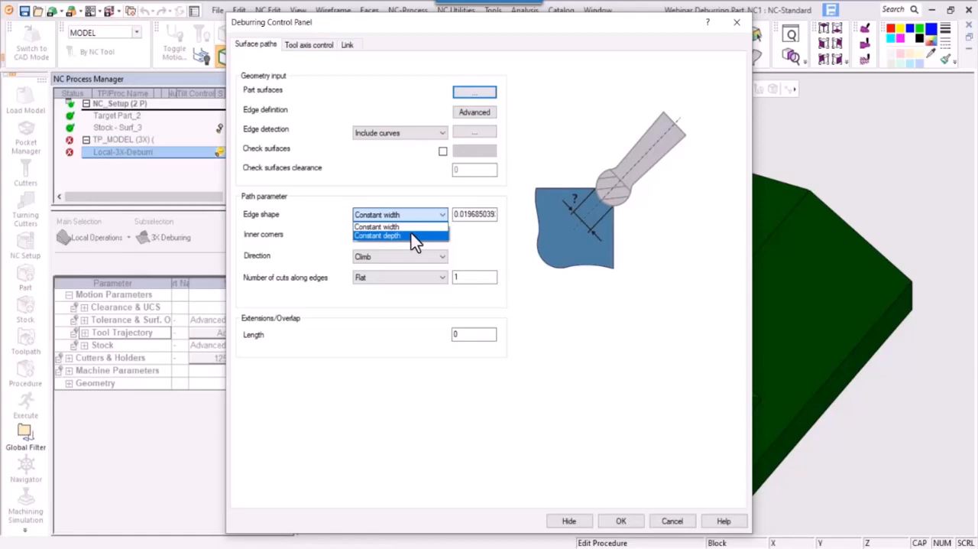
click(408, 226)
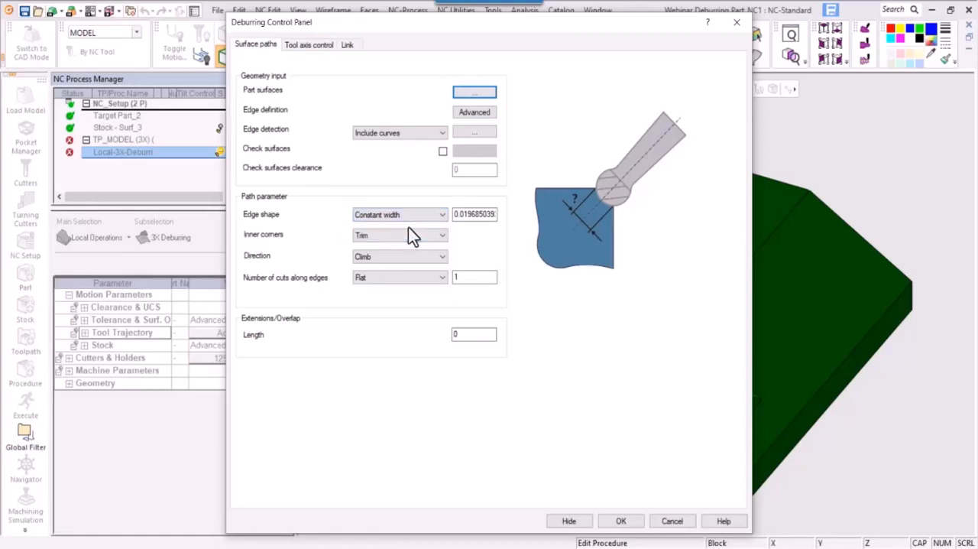
- Set the constant width of the edge shape to .01
double_click(456, 215)
text(.01)
key(Tab)
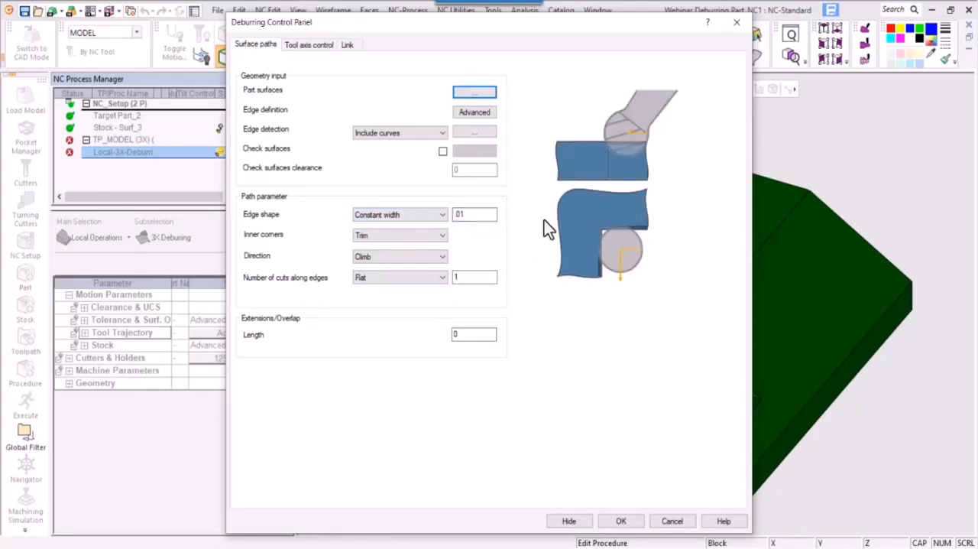
- Try Relief for the inner corners, view its advanced loop settings without changing them, and return to Trim
click(432, 237)
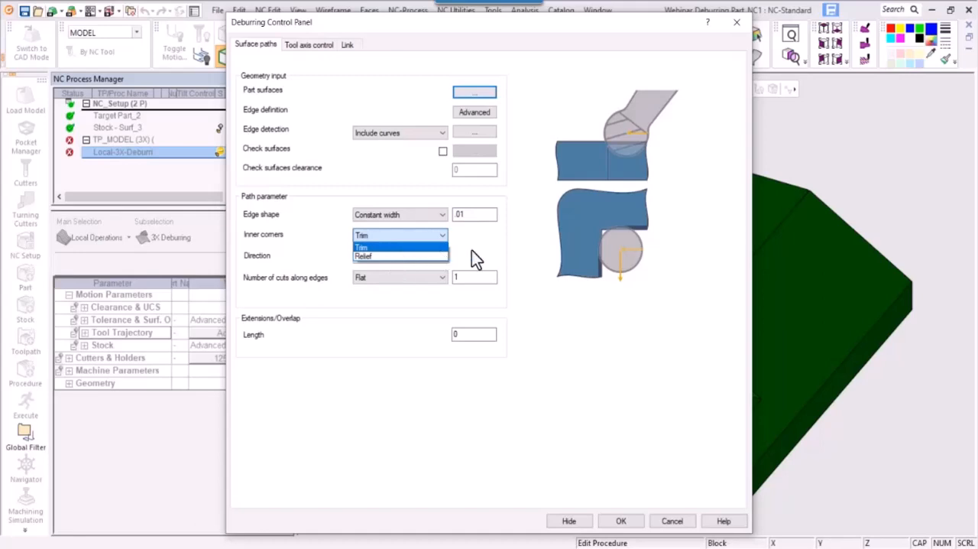
click(407, 257)
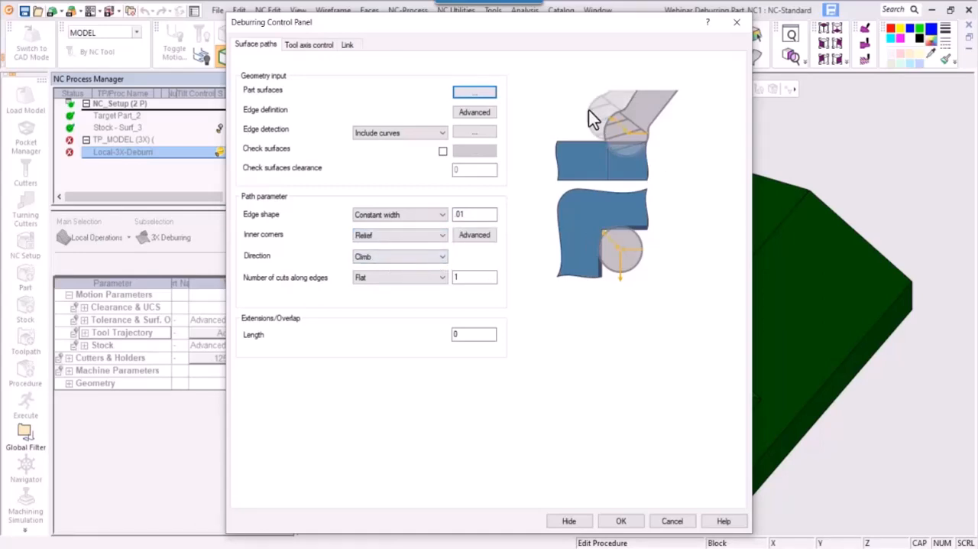
click(465, 234)
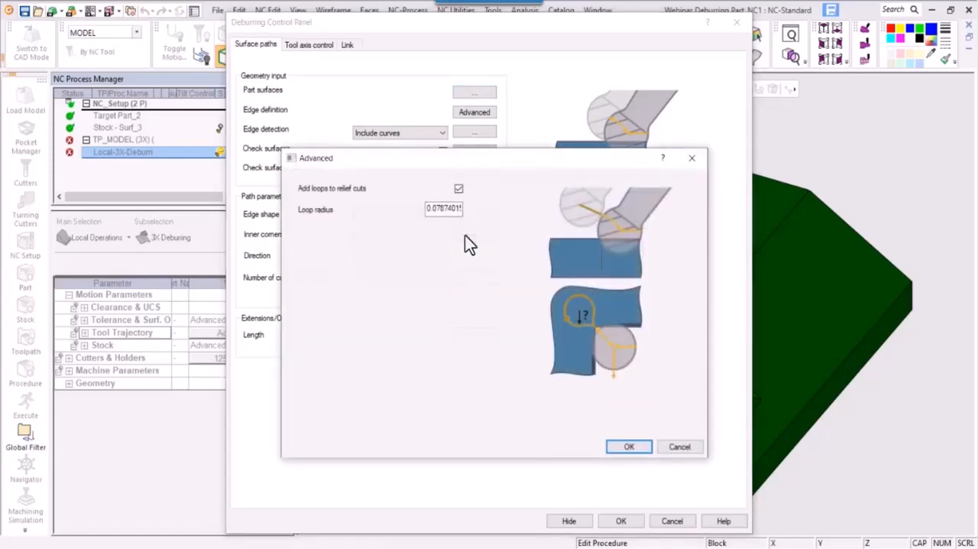
click(665, 450)
click(417, 236)
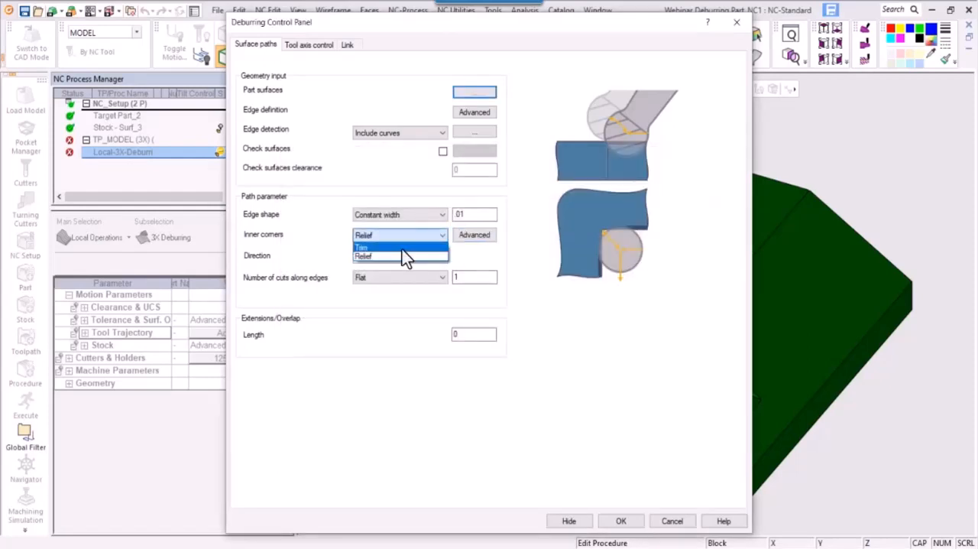
click(402, 248)
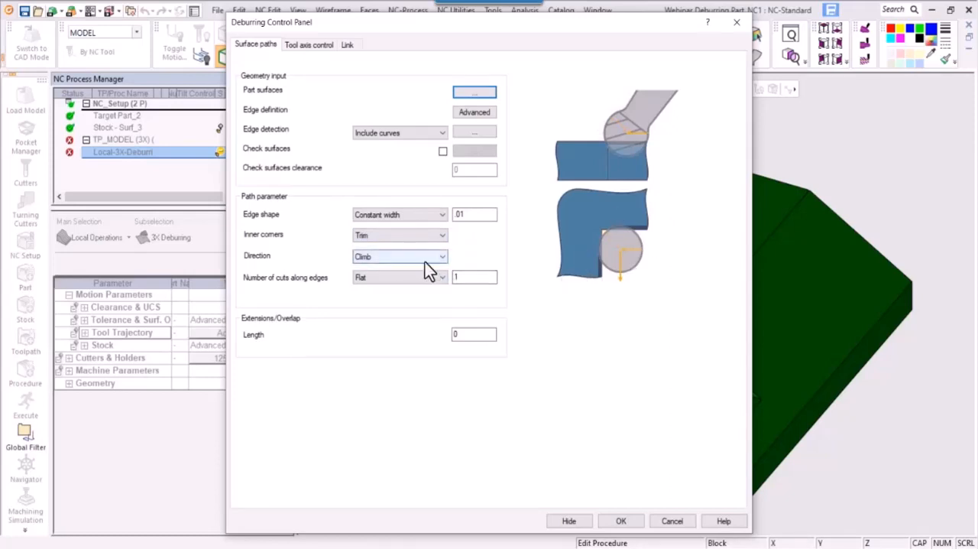
- Set 10 Rounded cuts along the edges in the Climb direction, and try spiralizing closed contours
click(406, 256)
click(406, 265)
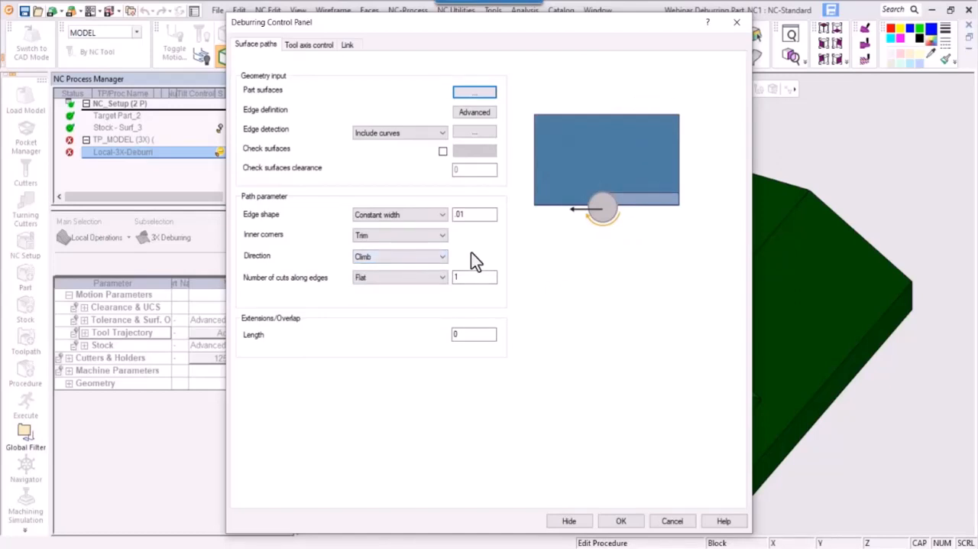
click(431, 280)
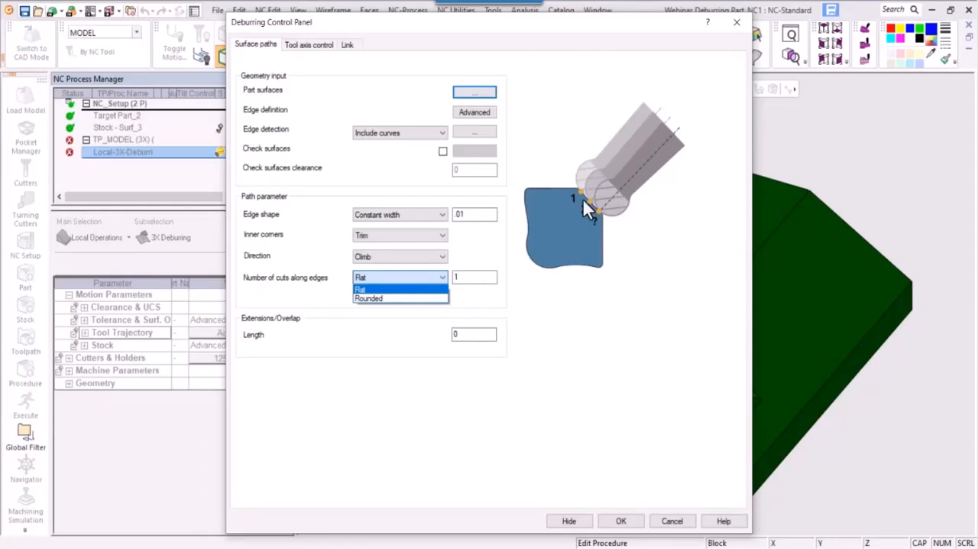
click(471, 276)
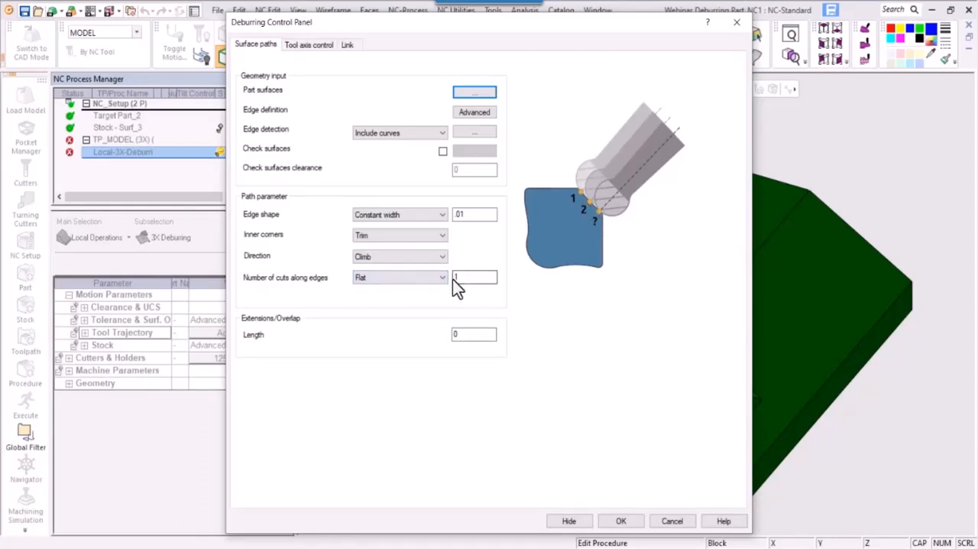
click(452, 279)
text(10)
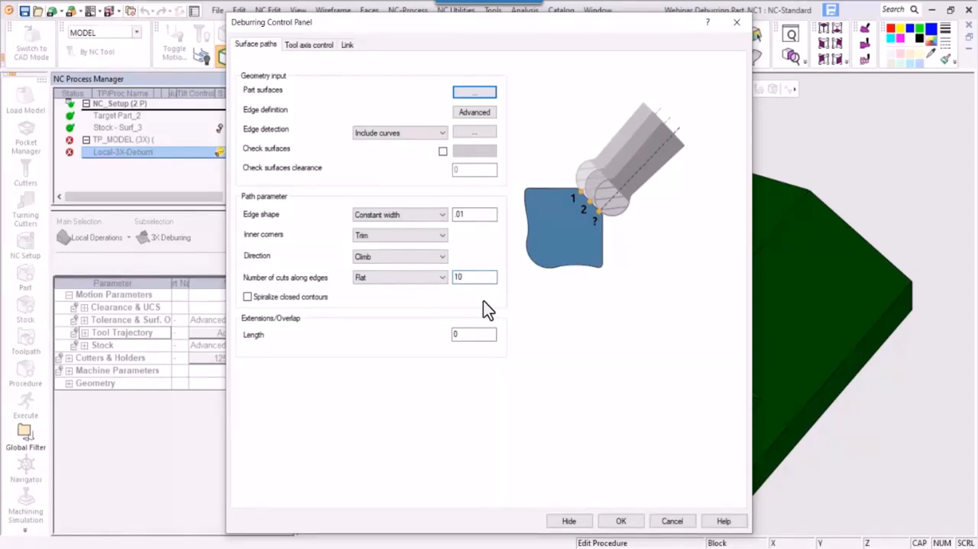
scroll(443, 282, down, 1)
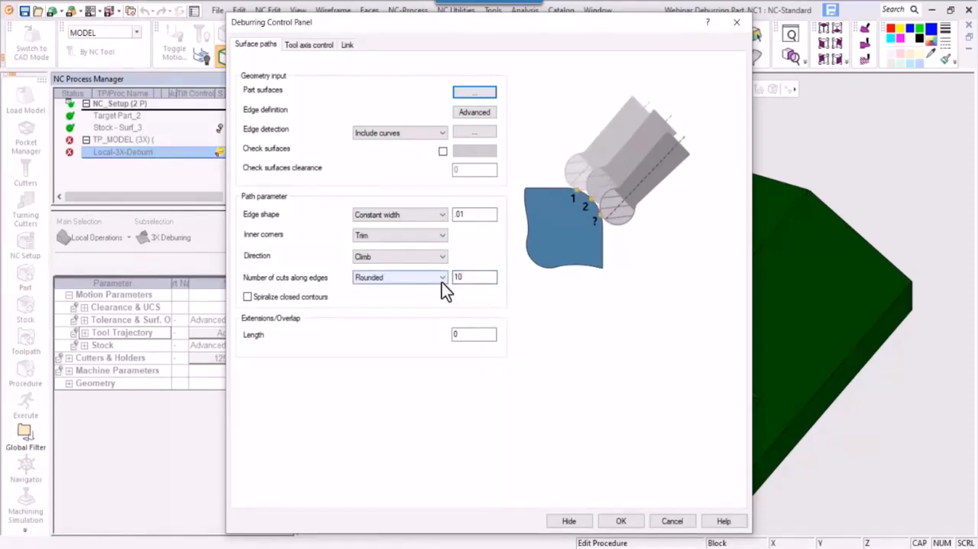
click(266, 300)
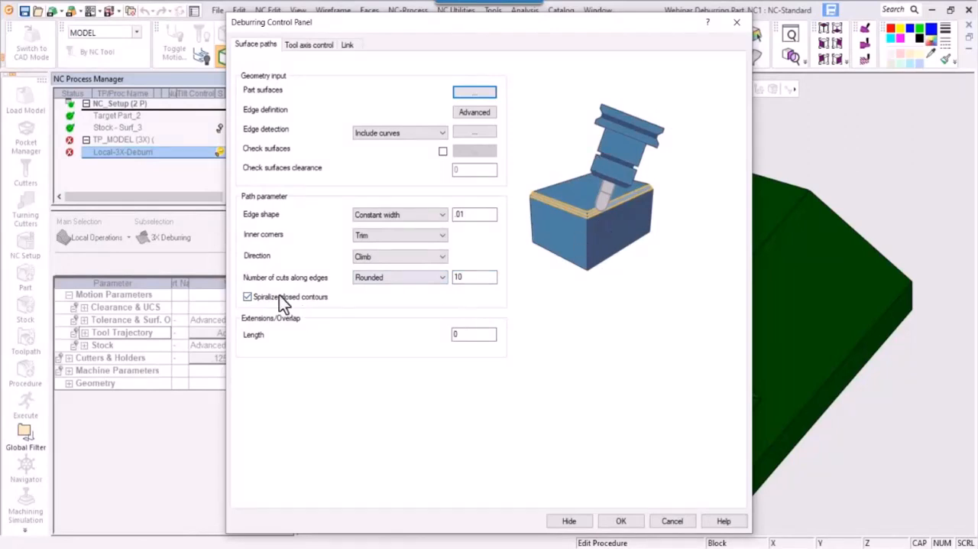
click(463, 334)
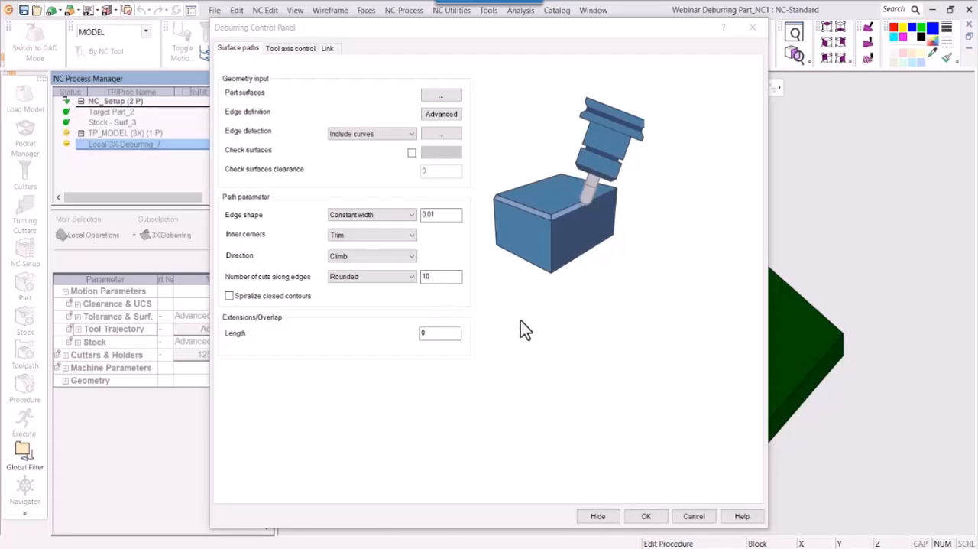
- Accept the deburring parameters, and save and calculate the procedure
click(646, 517)
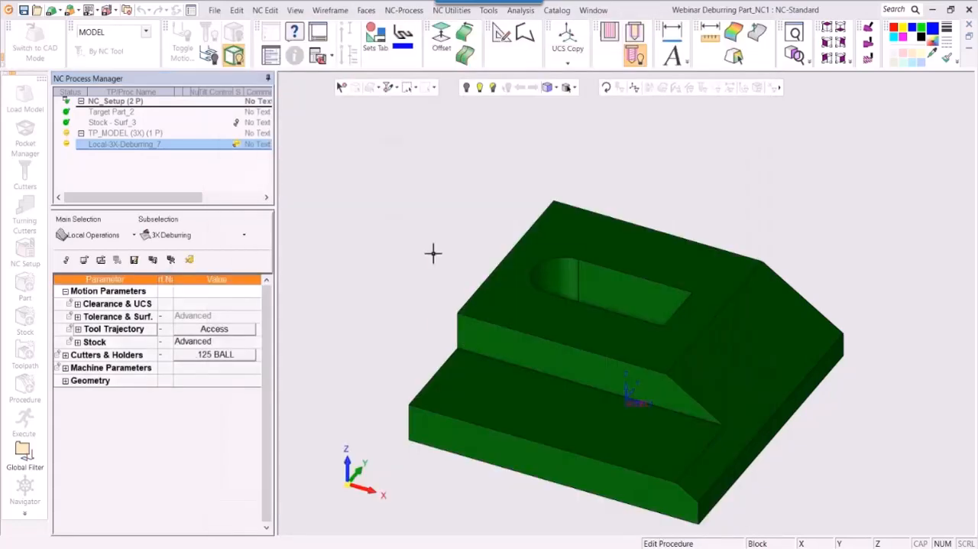
right_click(433, 253)
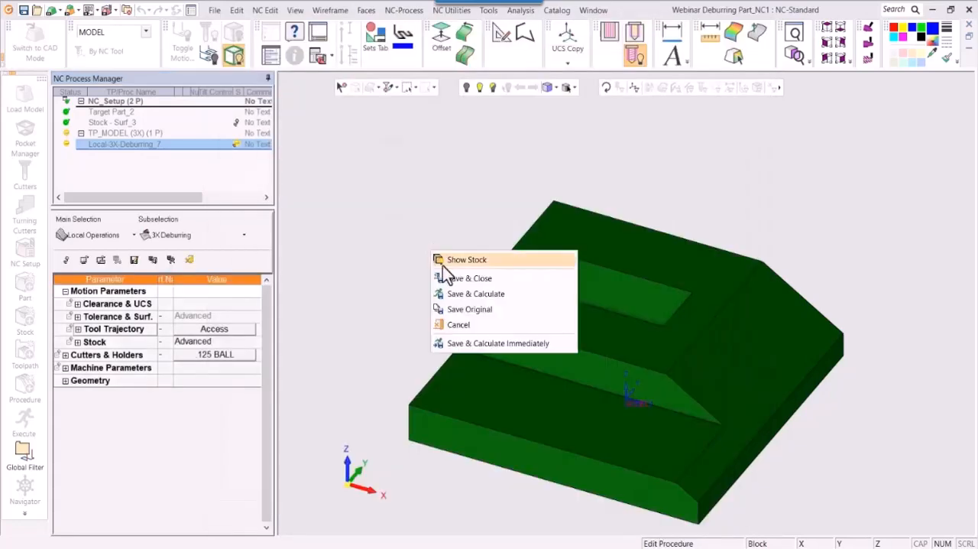
click(454, 297)
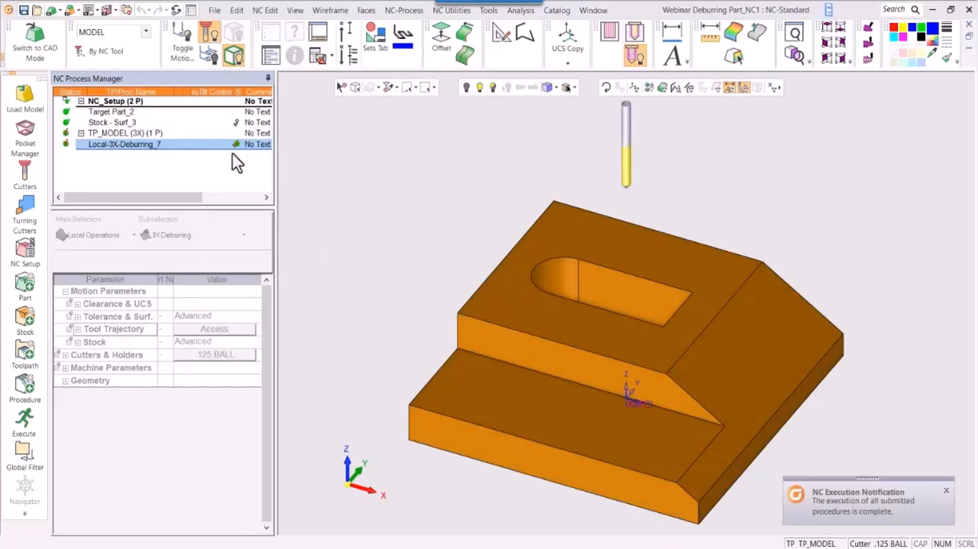
- Edit the deburring procedure to use Exclude curves for edge detection, and save and recalculate it
double_click(118, 145)
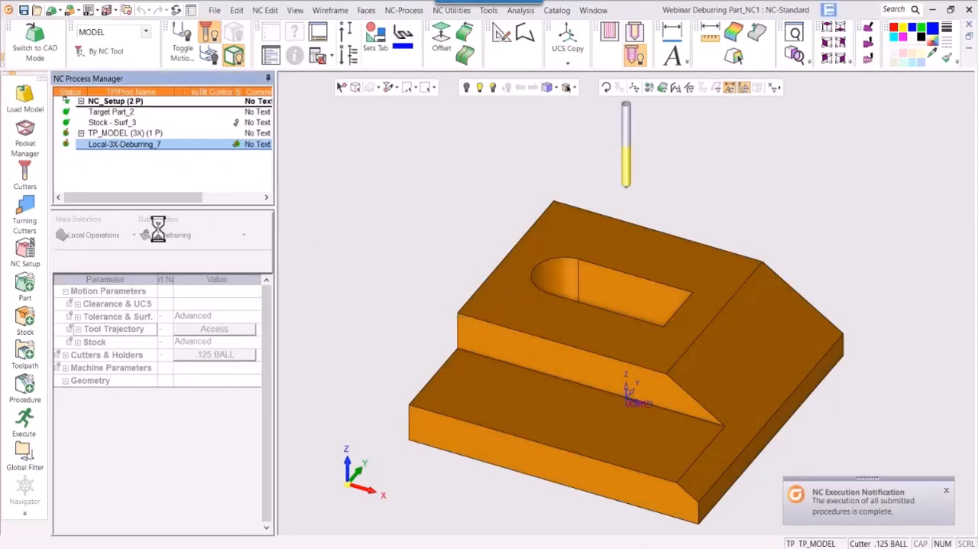
click(208, 331)
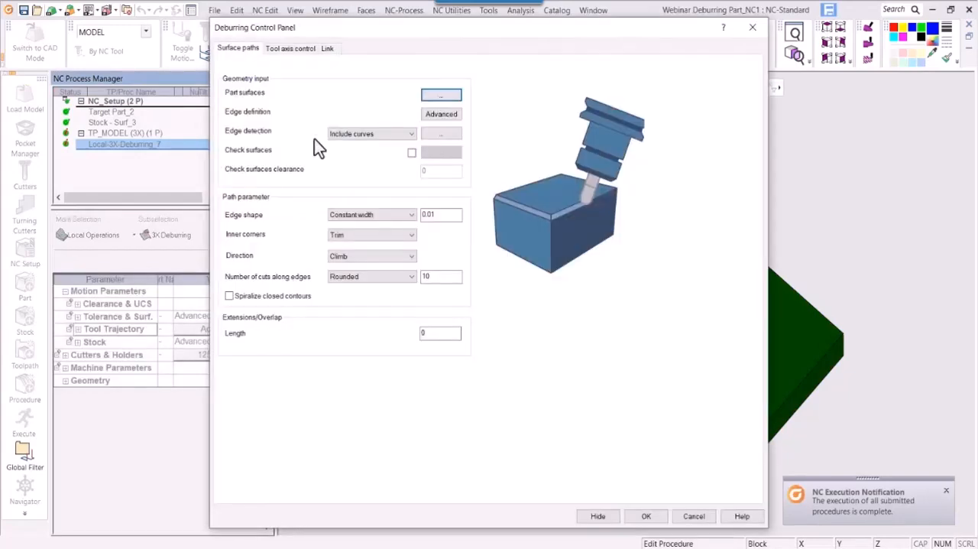
click(356, 137)
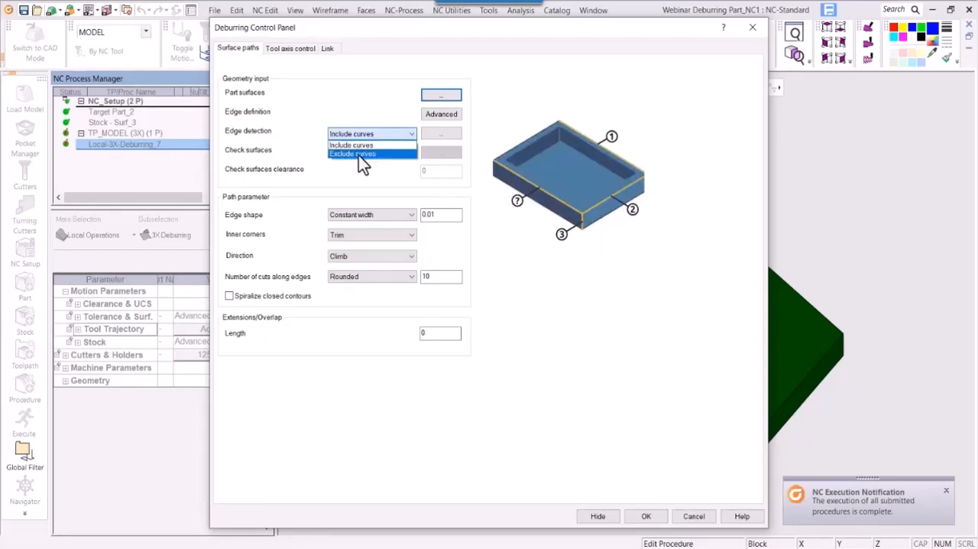
click(360, 154)
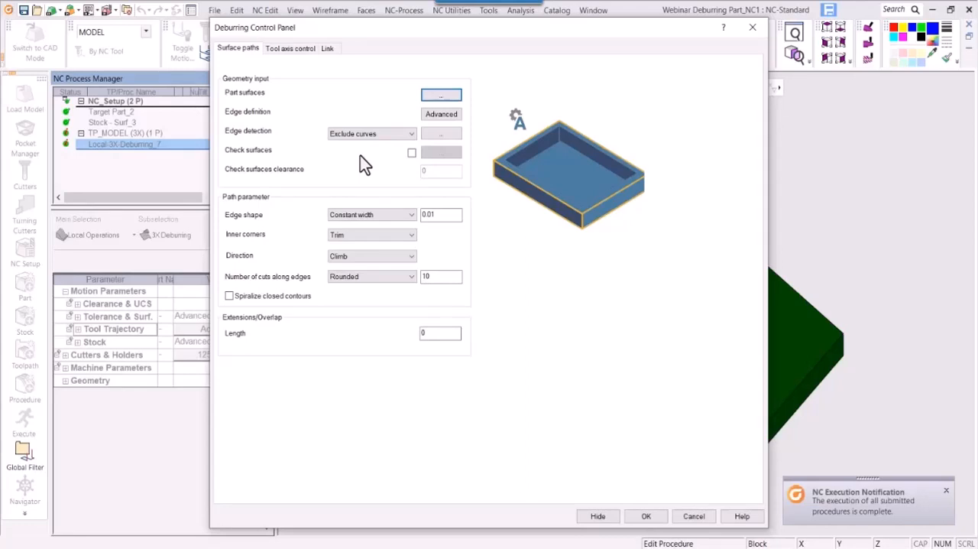
click(647, 516)
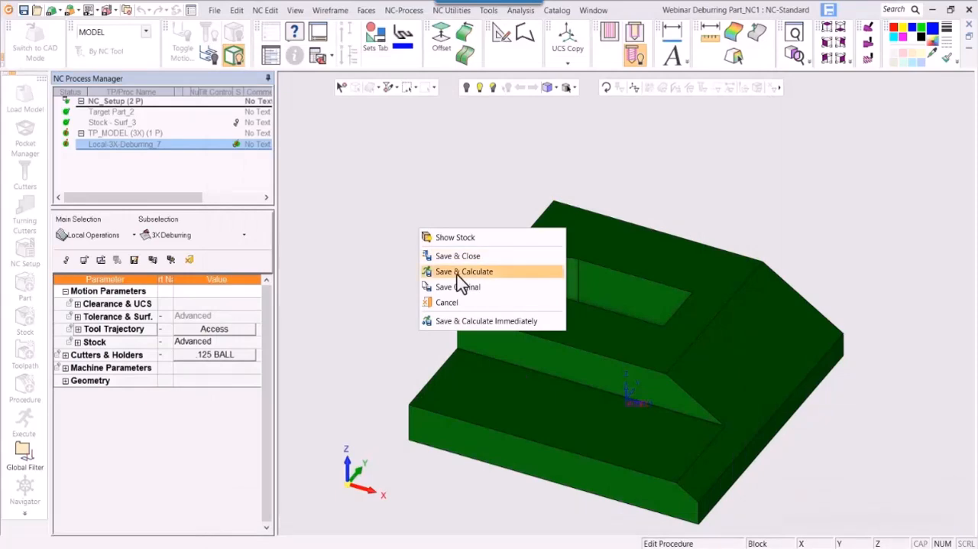
click(457, 277)
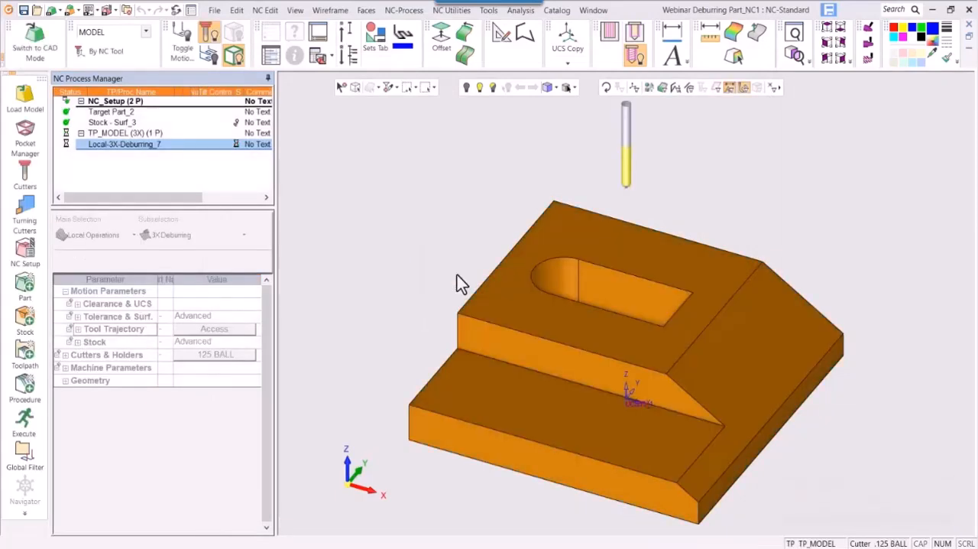
- Show the deburring toolpath and examine its passes around the pocket and along the part's edges
click(178, 144)
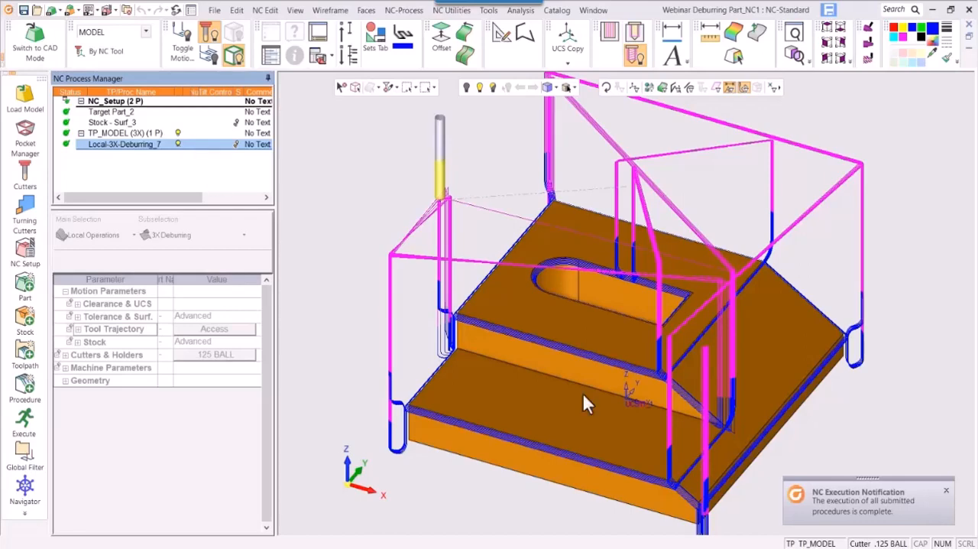
middle_drag(634, 367, 702, 420)
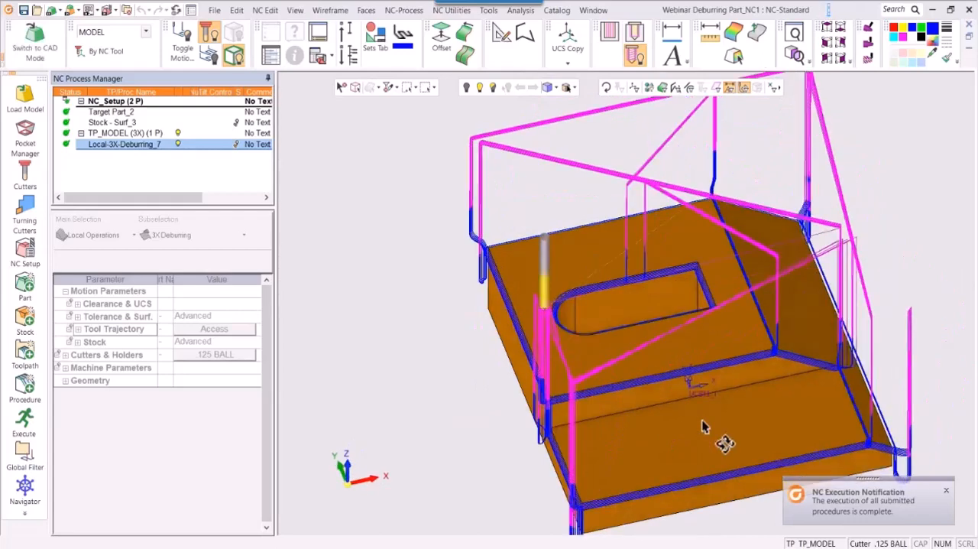
ctrl+right_drag(703, 420, 873, 145)
ctrl+middle_drag(731, 246, 421, 348)
ctrl+right_drag(574, 317, 624, 233)
ctrl+drag(625, 234, 655, 247)
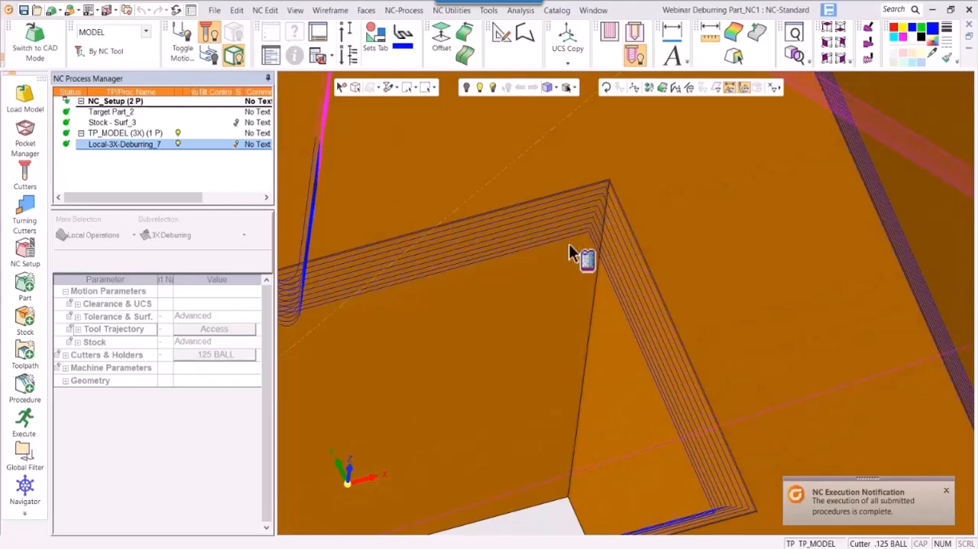
ctrl+right_drag(685, 183, 691, 336)
ctrl+drag(692, 336, 627, 257)
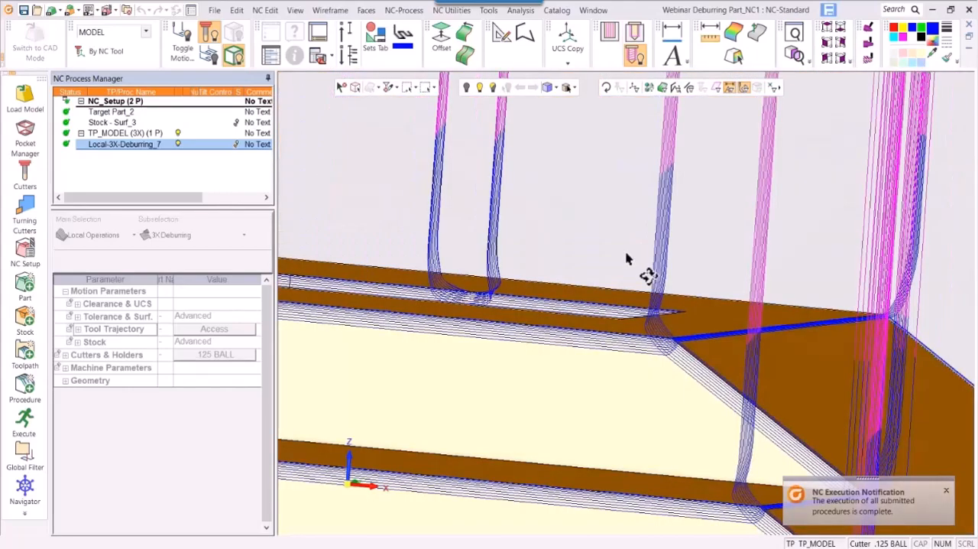
ctrl+right_drag(619, 268, 522, 535)
ctrl+middle_drag(541, 388, 655, 296)
ctrl+right_drag(616, 315, 581, 397)
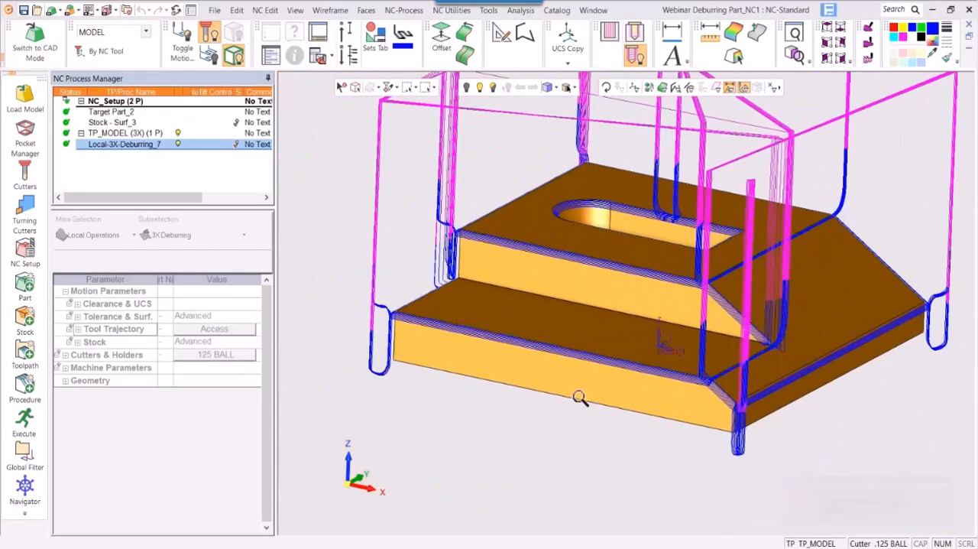
- Examine the deburring passes and lead motions closely at the corner of the upper step, using wireframe display
ctrl+middle_drag(549, 374, 596, 415)
ctrl+right_drag(600, 382, 617, 122)
ctrl+middle_drag(612, 280, 634, 339)
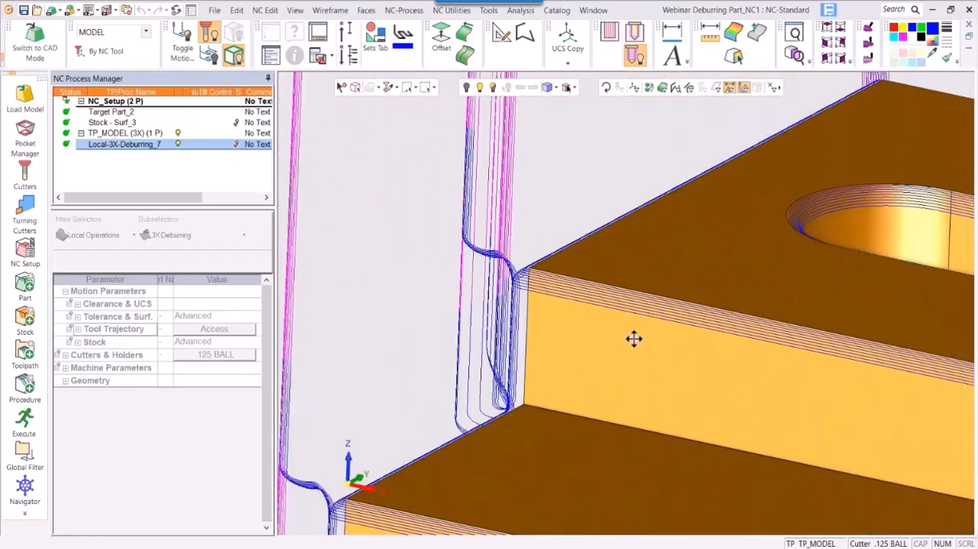
ctrl+right_drag(634, 339, 592, 111)
ctrl+drag(592, 111, 531, 135)
click(548, 89)
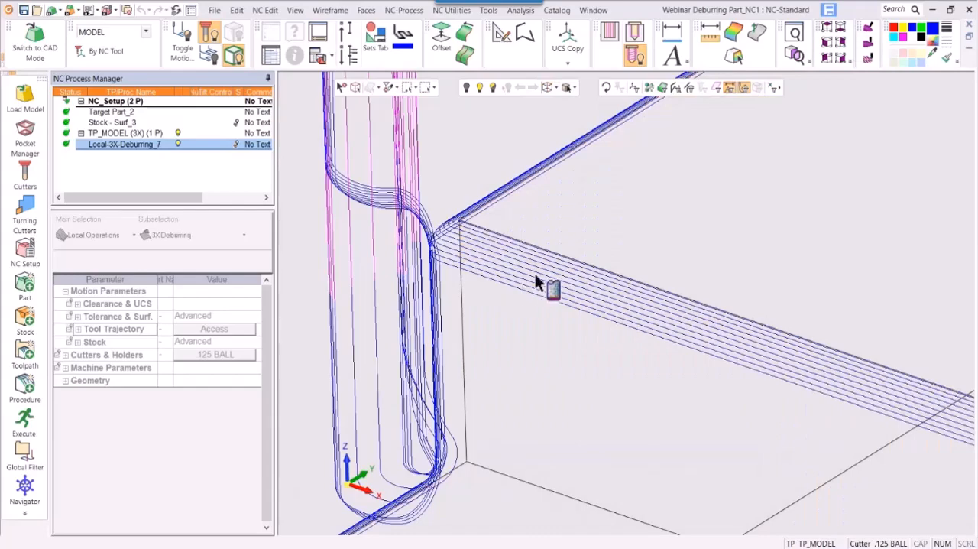
- Return the part to shaded display and hide the deburring toolpath
mouse_move(609, 175)
ctrl+mouse_down()
mouse_move(620, 243)
mouse_move(585, 210)
mouse_move(602, 235)
mouse_move(585, 236)
ctrl+mouse_up()
click(547, 88)
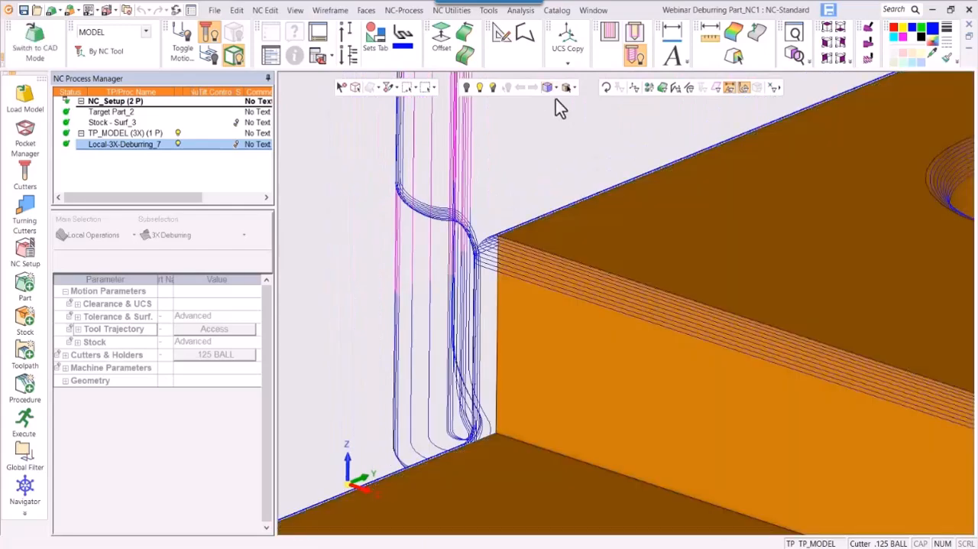
mouse_move(622, 195)
ctrl+right_down()
mouse_move(557, 450)
mouse_move(561, 520)
ctrl+right_up()
ctrl+middle_drag(613, 318, 527, 259)
mouse_move(543, 264)
ctrl+right_down()
mouse_move(580, 349)
mouse_move(585, 436)
ctrl+right_up()
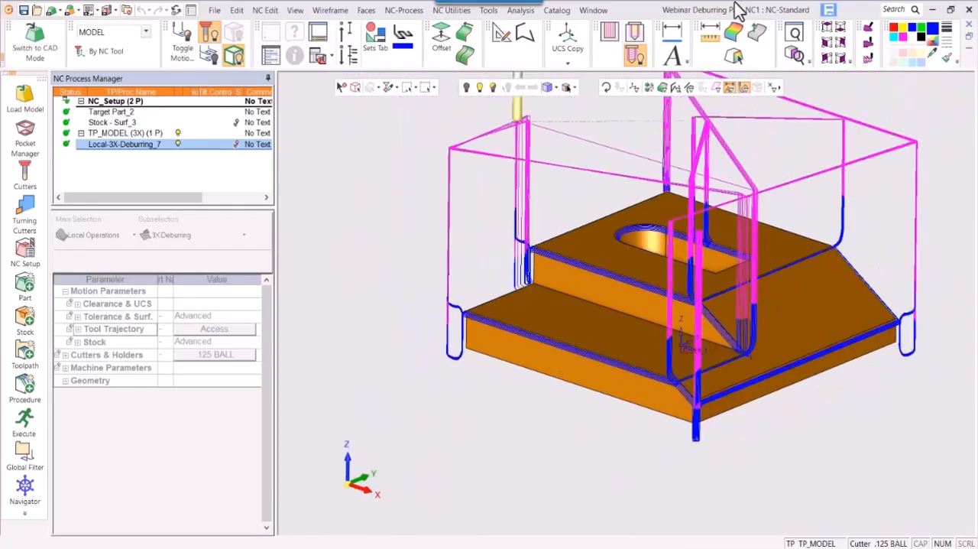
click(178, 145)
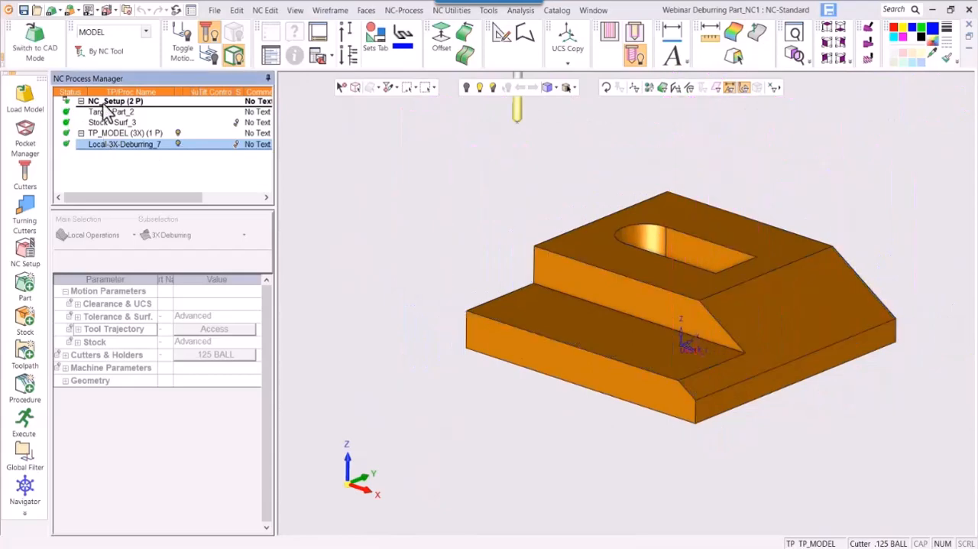
- Edit the deburring procedure to use Flat for the number of cuts along edges, and save it without calculating
double_click(110, 143)
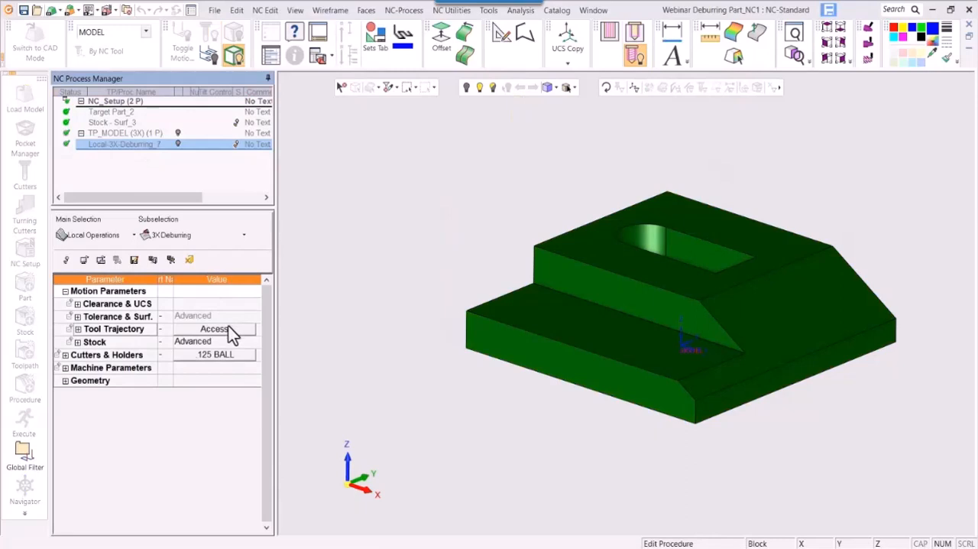
click(229, 328)
click(367, 277)
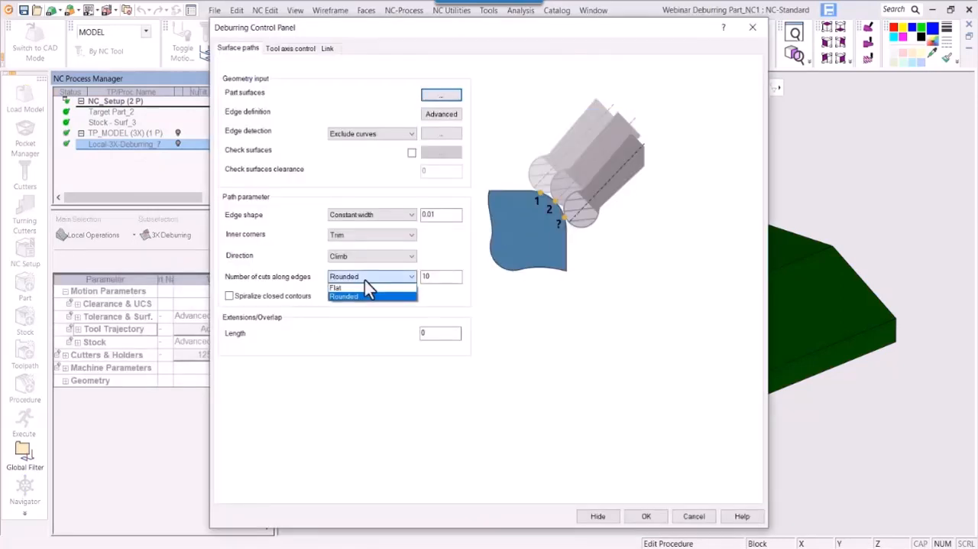
click(358, 288)
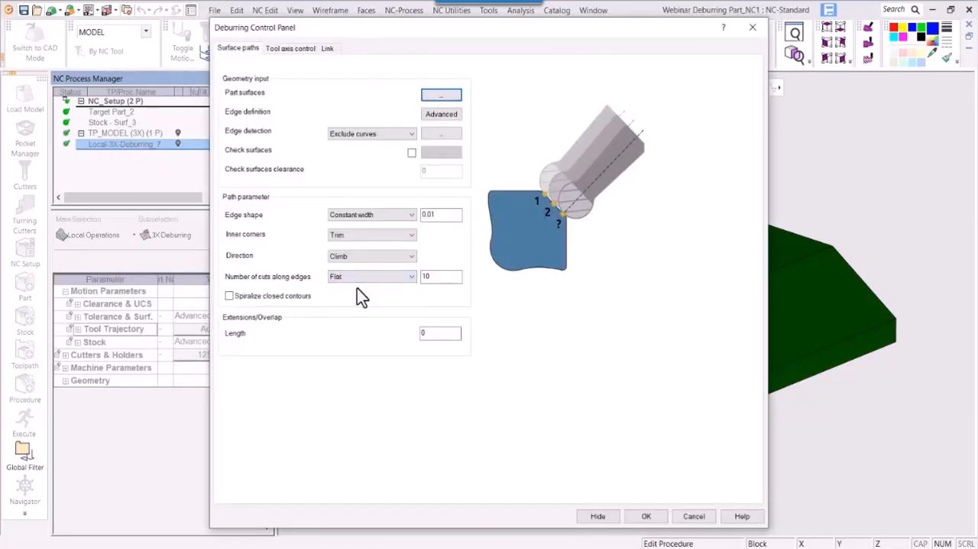
click(646, 516)
right_click(340, 223)
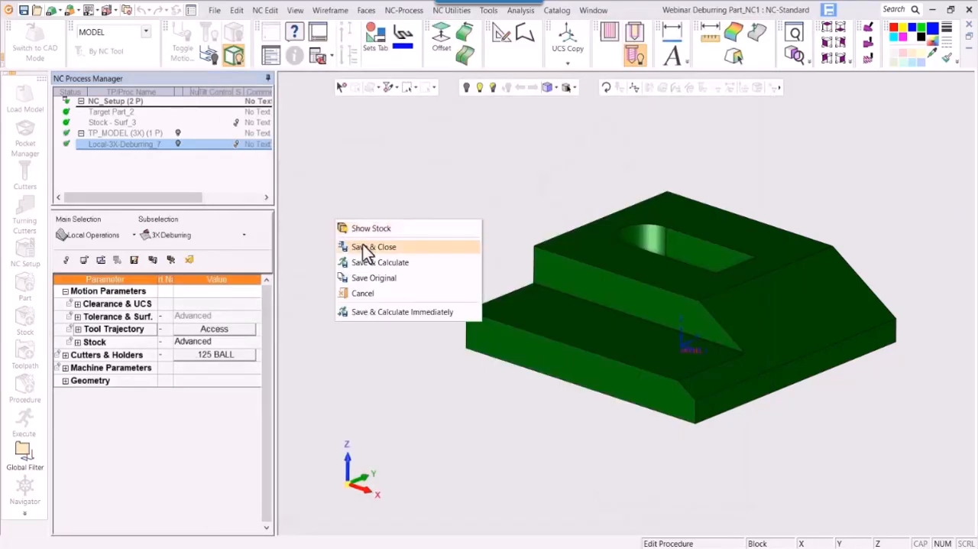
click(366, 247)
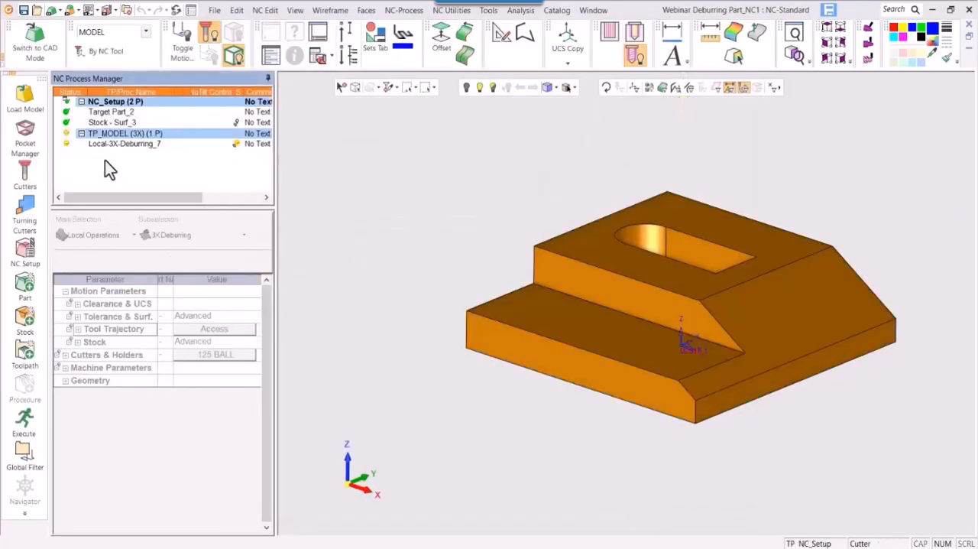
- Duplicate NC_Setup together with its TP_MODEL toolpath and deburring procedure by copying and pasting them
right_click(107, 160)
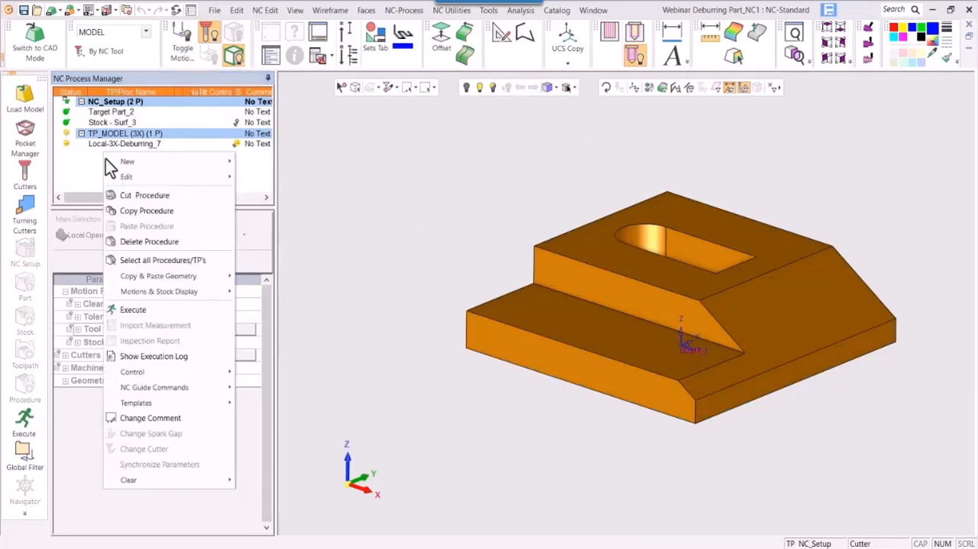
right_click(100, 135)
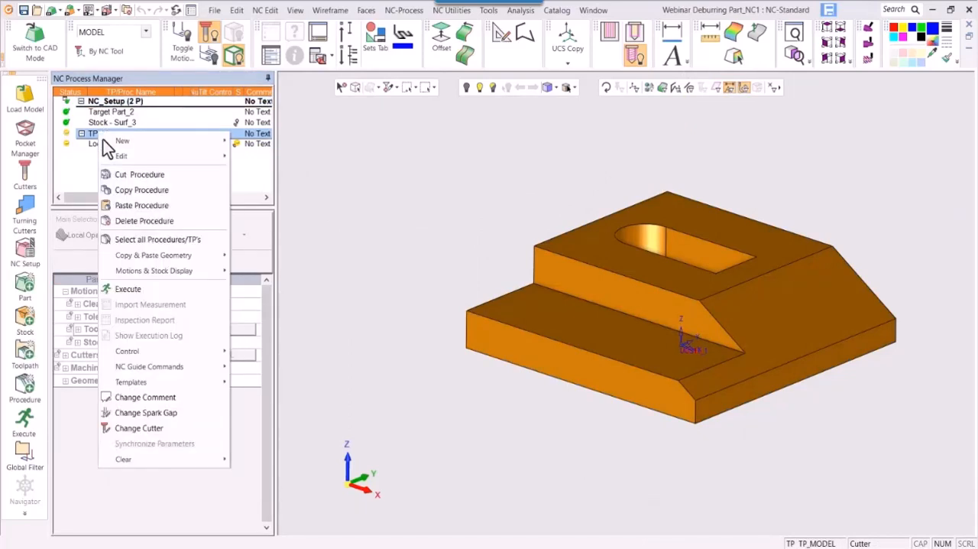
click(125, 218)
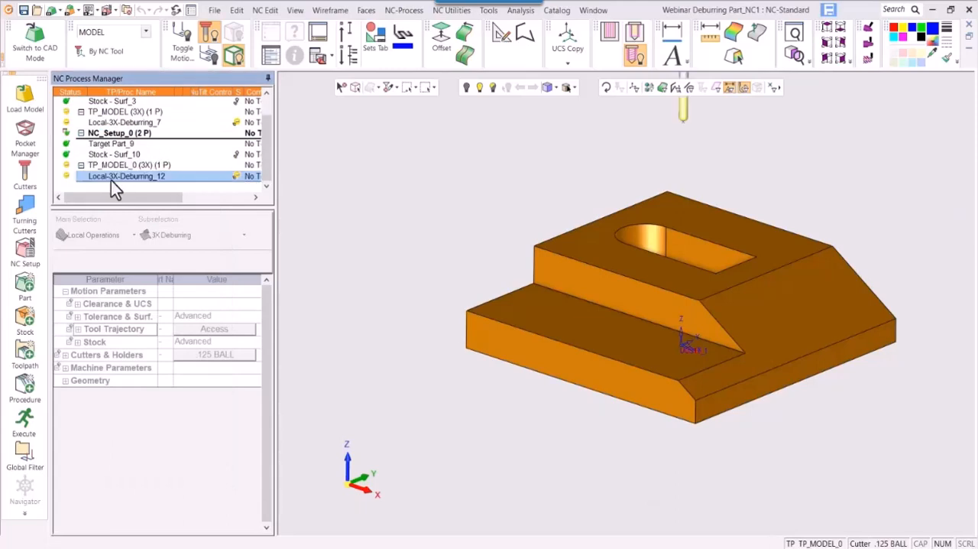
- Edit the duplicated deburring procedure to use a Constant depth edge shape, and save it without calculating
click(203, 330)
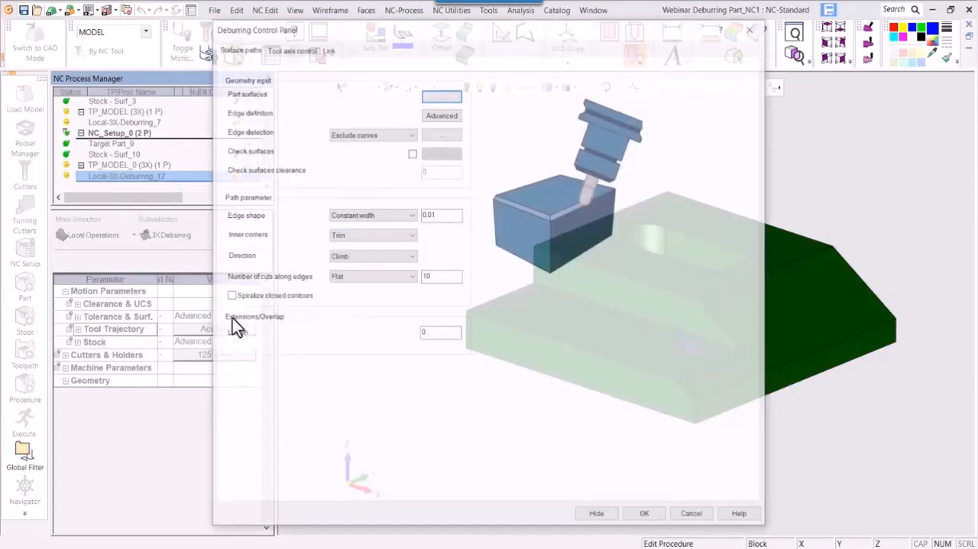
click(373, 216)
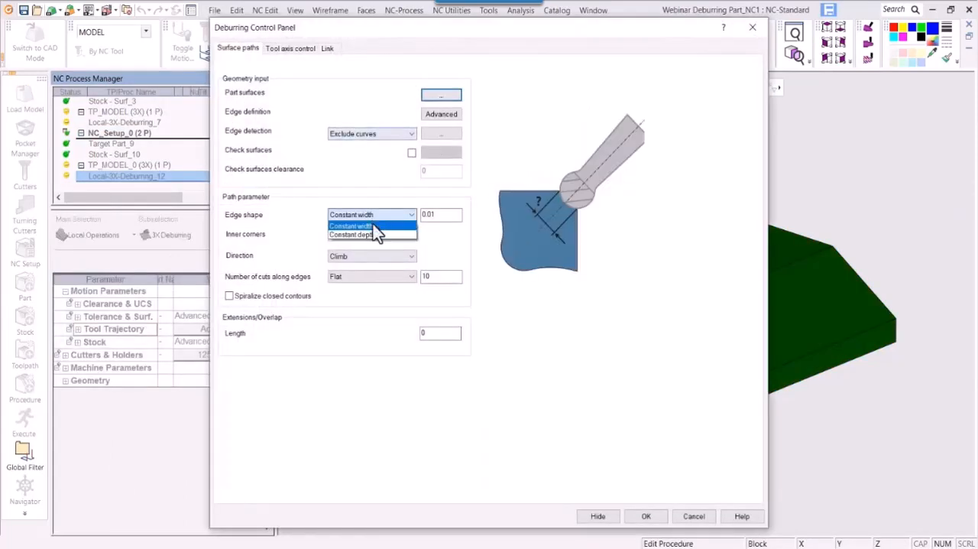
click(373, 235)
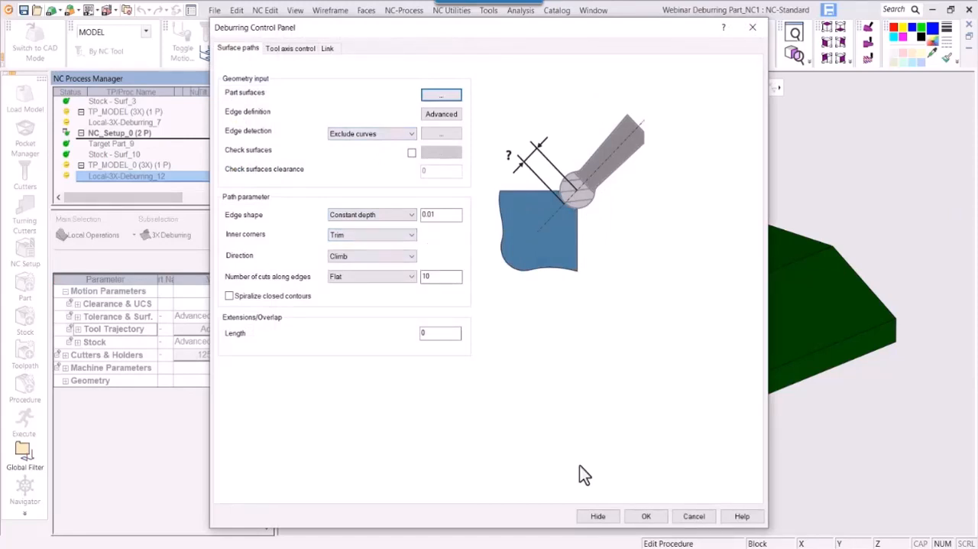
click(646, 518)
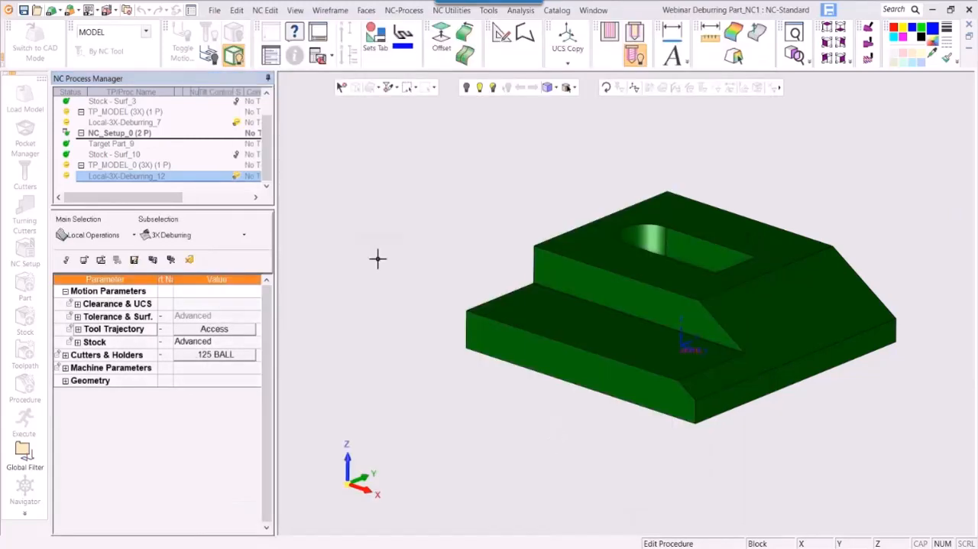
right_click(377, 258)
click(401, 284)
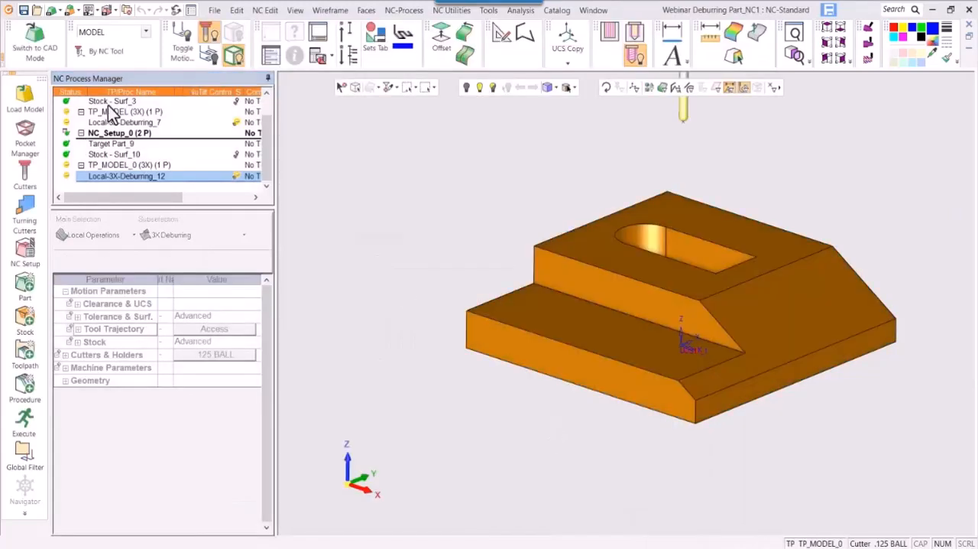
- Execute the original and duplicated deburring toolpaths together, and widen the NC Process Manager
scroll(115, 125, up, 1)
click(116, 101)
ctrl+click(116, 133)
ctrl+click(114, 155)
ctrl+click(98, 190)
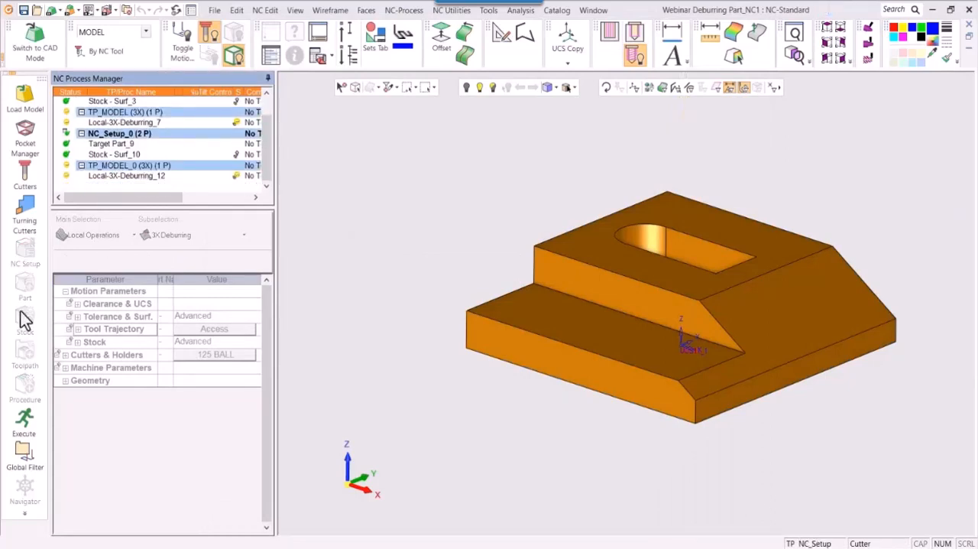
click(23, 419)
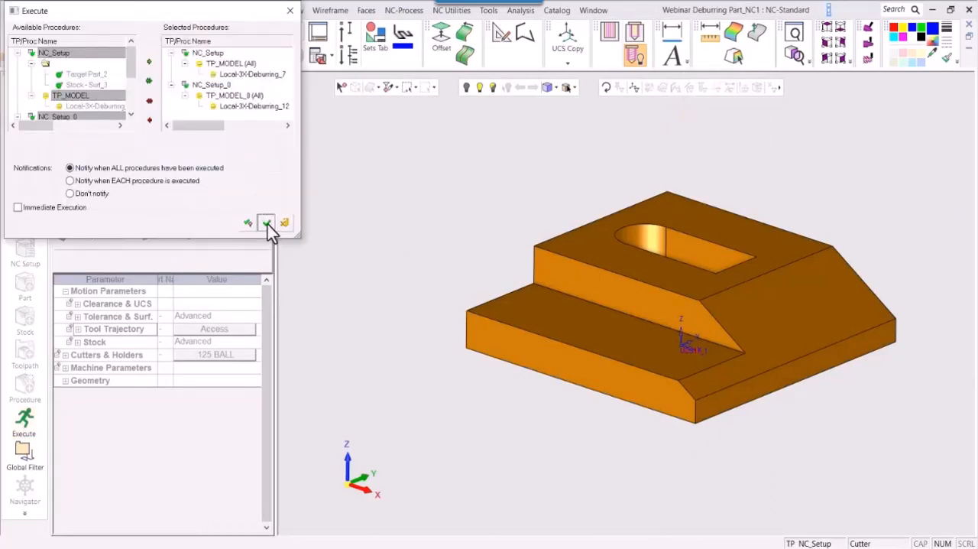
click(267, 222)
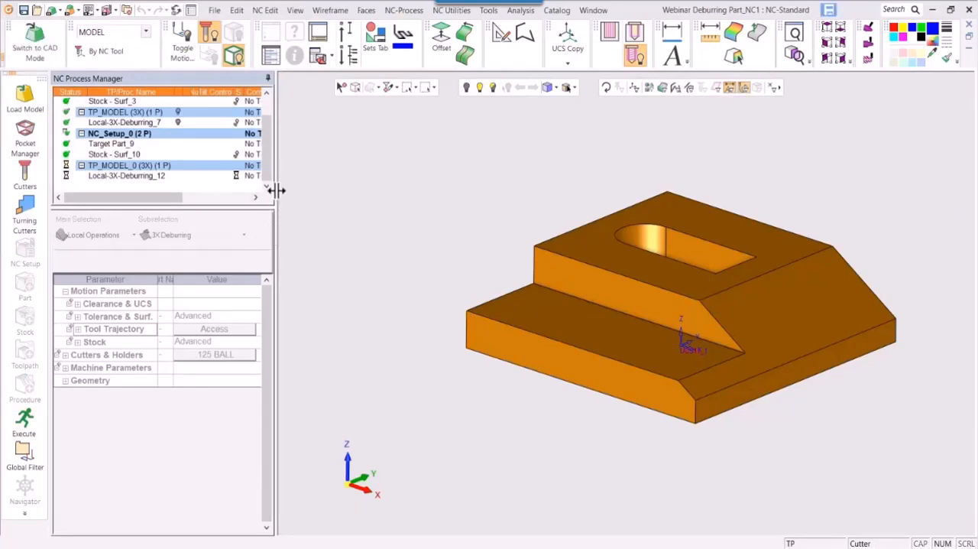
drag(278, 190, 302, 193)
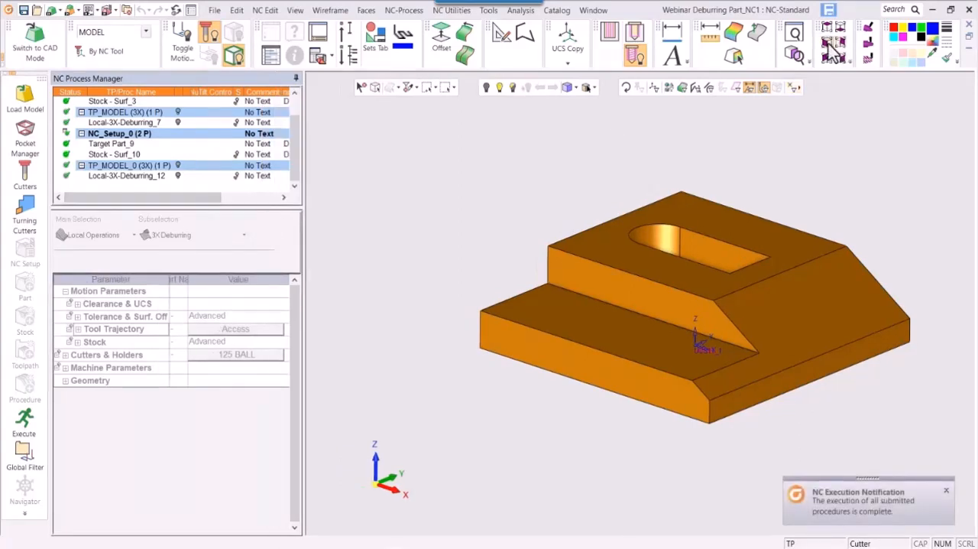
- Show only the original constant-width deburring toolpath and examine its passes closely at the corner of the upper step
click(795, 57)
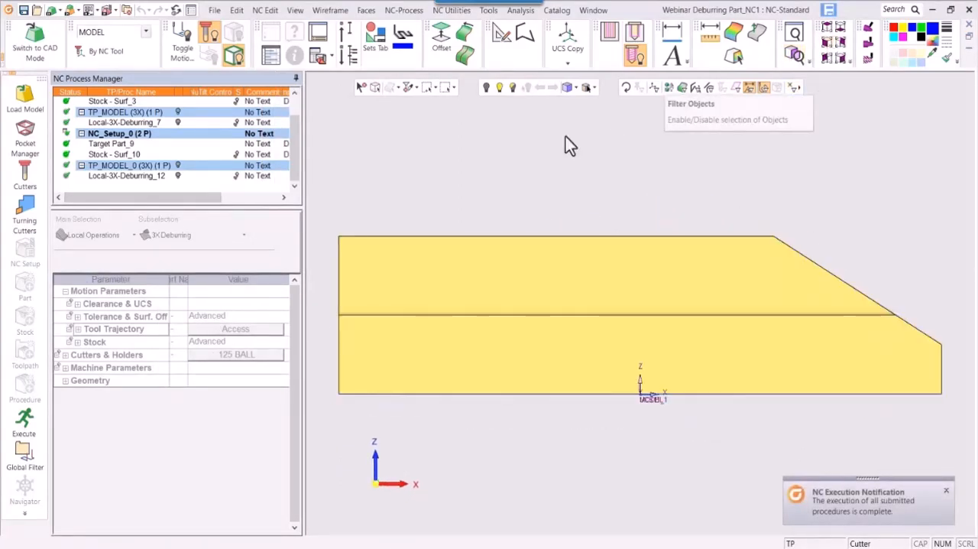
click(177, 124)
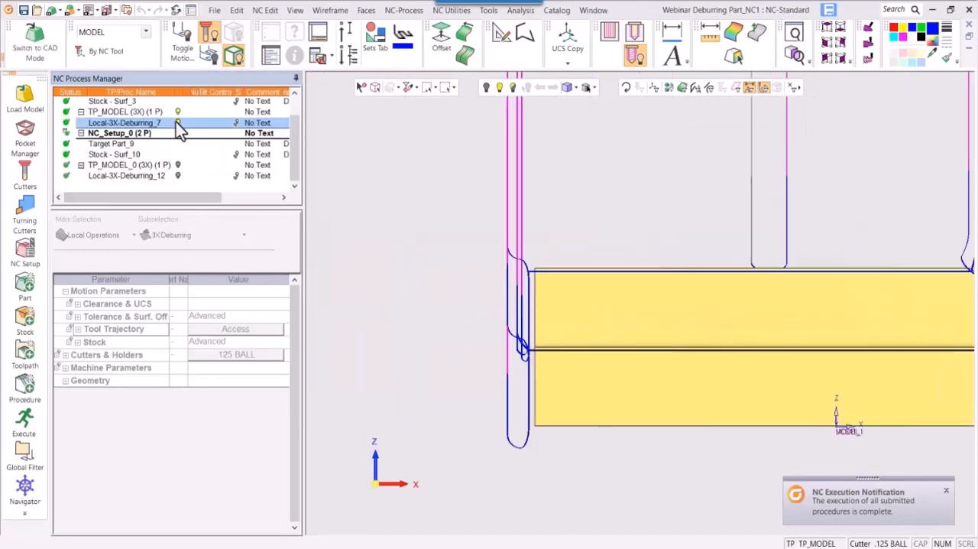
middle_drag(537, 306, 575, 327)
ctrl+drag(575, 327, 520, 359)
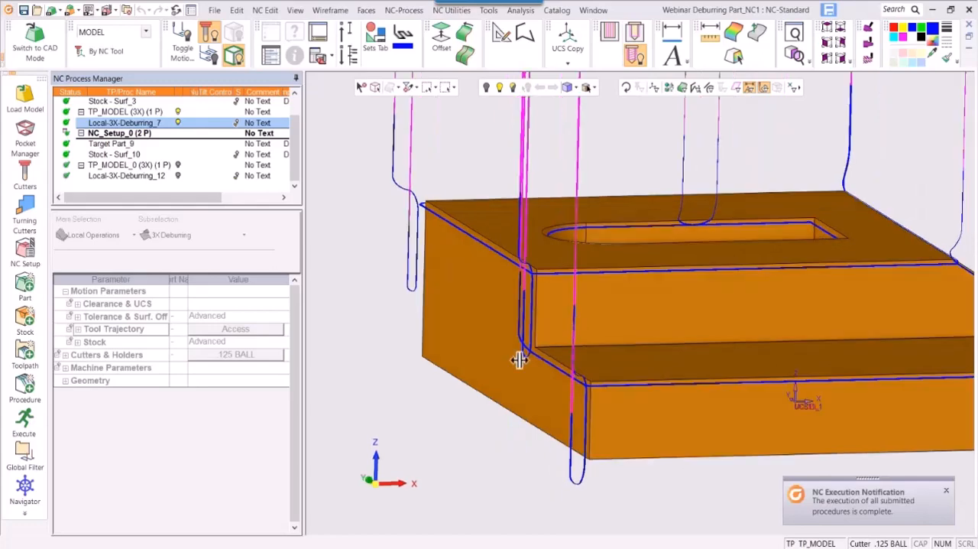
ctrl+right_drag(520, 358, 502, 258)
ctrl+middle_drag(502, 257, 690, 417)
ctrl+right_drag(690, 417, 762, 145)
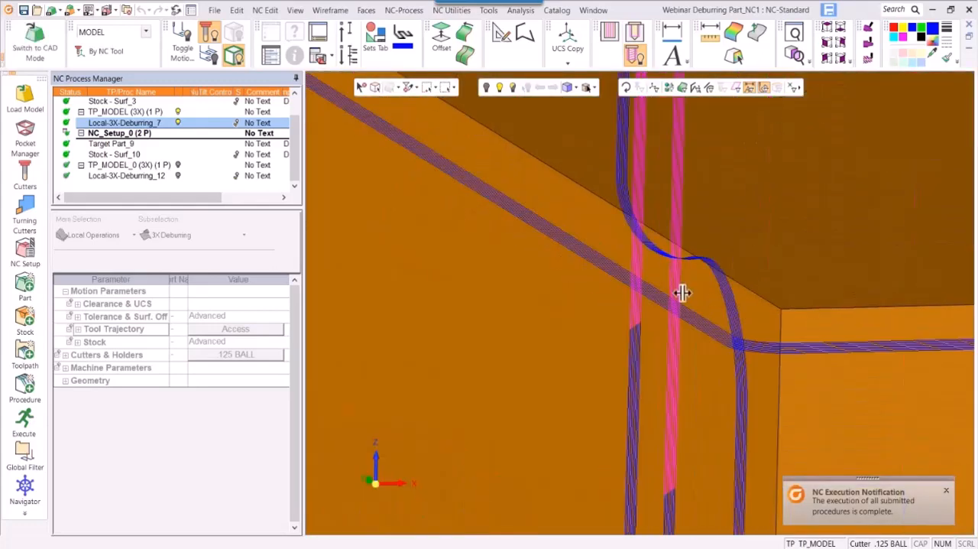
ctrl+drag(683, 292, 655, 356)
ctrl+right_drag(655, 356, 528, 186)
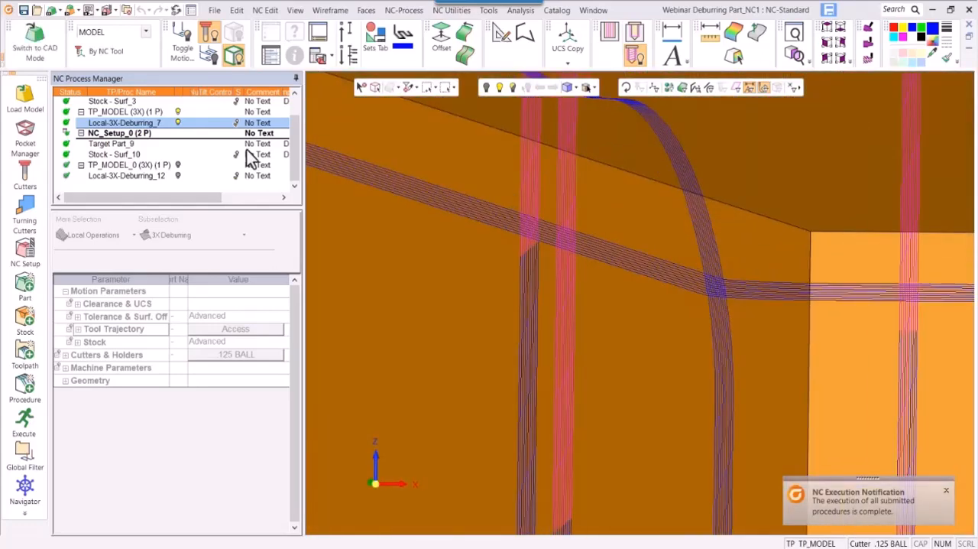
- Change the display color of the duplicated deburring procedure's toolpath to green
drag(200, 199, 230, 200)
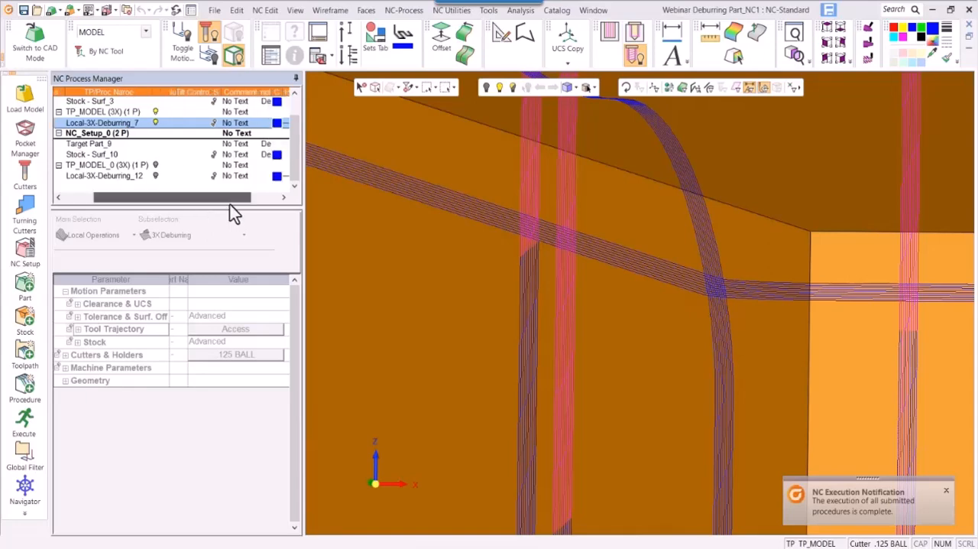
click(277, 177)
click(277, 179)
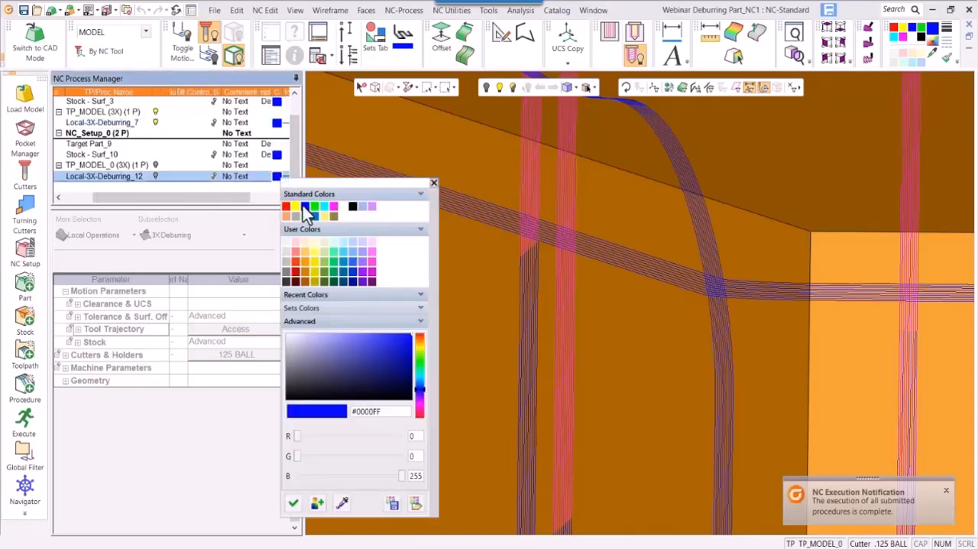
click(314, 207)
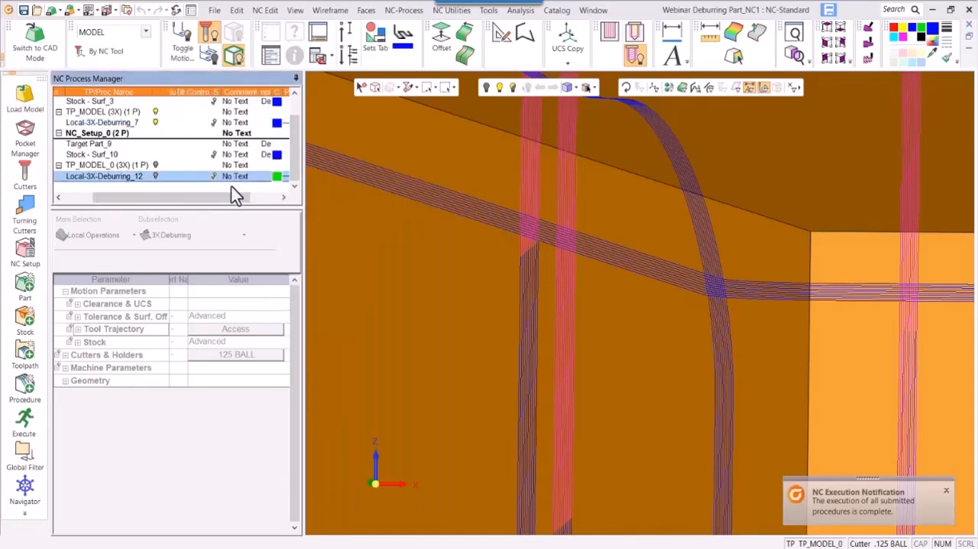
- Show the constant-depth toolpath over the constant-width one to compare their passes at the corner, and hide both
click(156, 177)
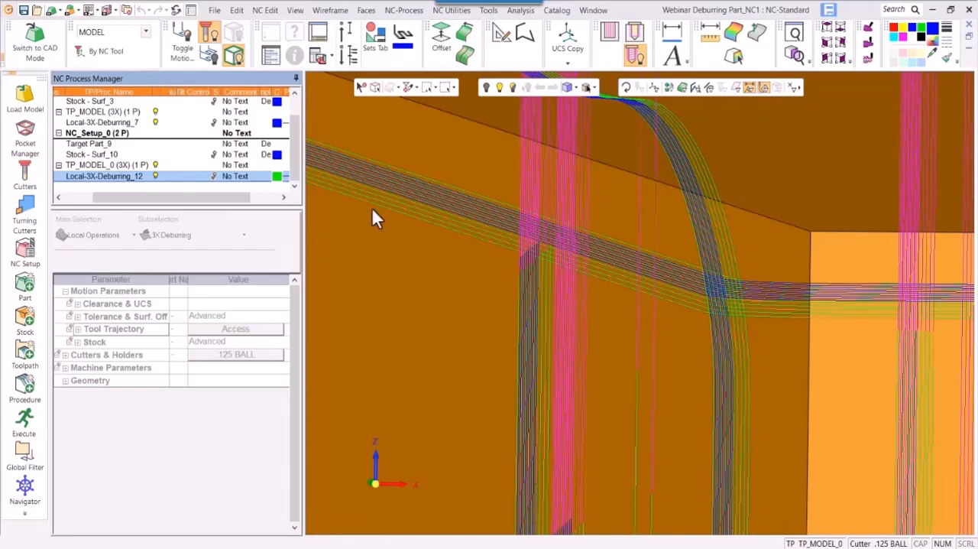
mouse_move(696, 334)
middle_down()
mouse_move(682, 325)
mouse_move(688, 337)
middle_up()
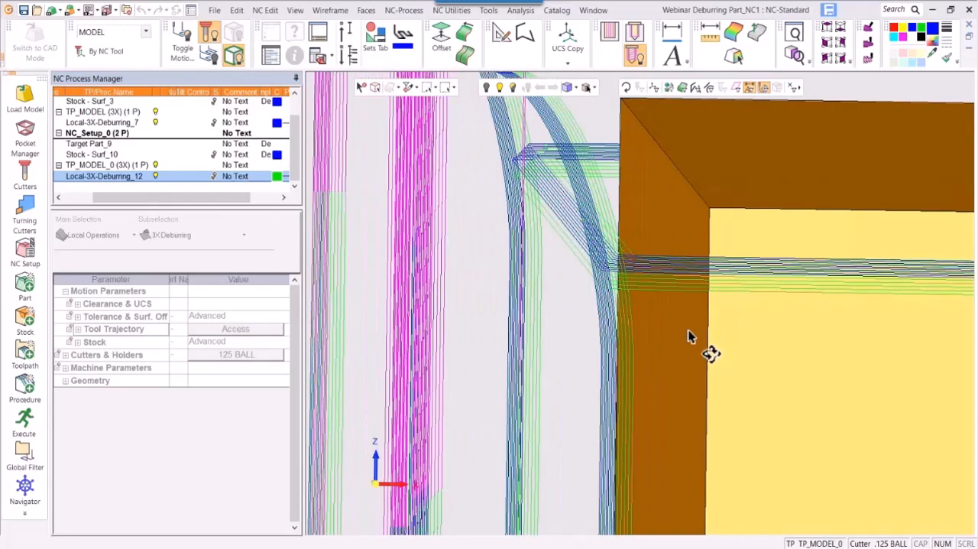
click(156, 176)
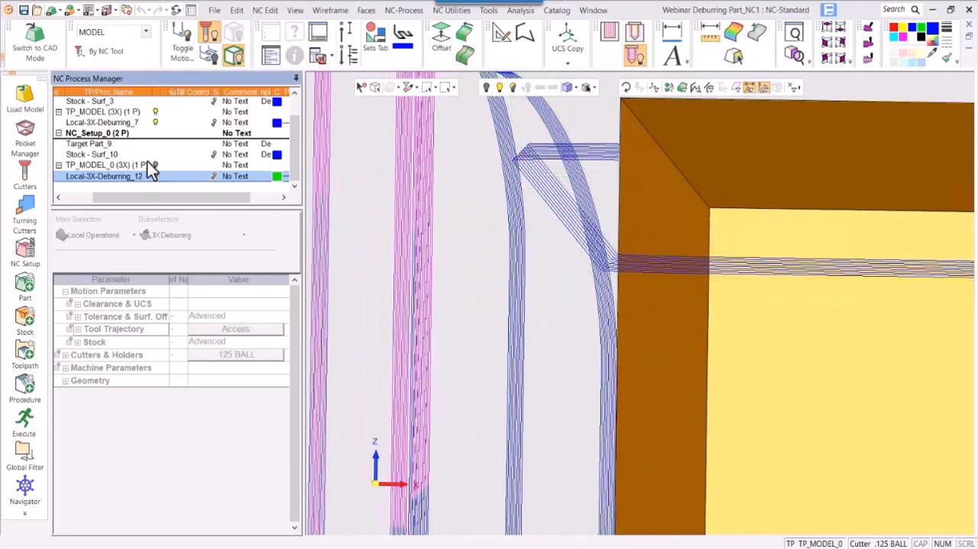
click(149, 122)
- Display the remaining stock of the constant-width deburring procedure in a side view at the part's upper corner, with the part in wireframe
click(824, 60)
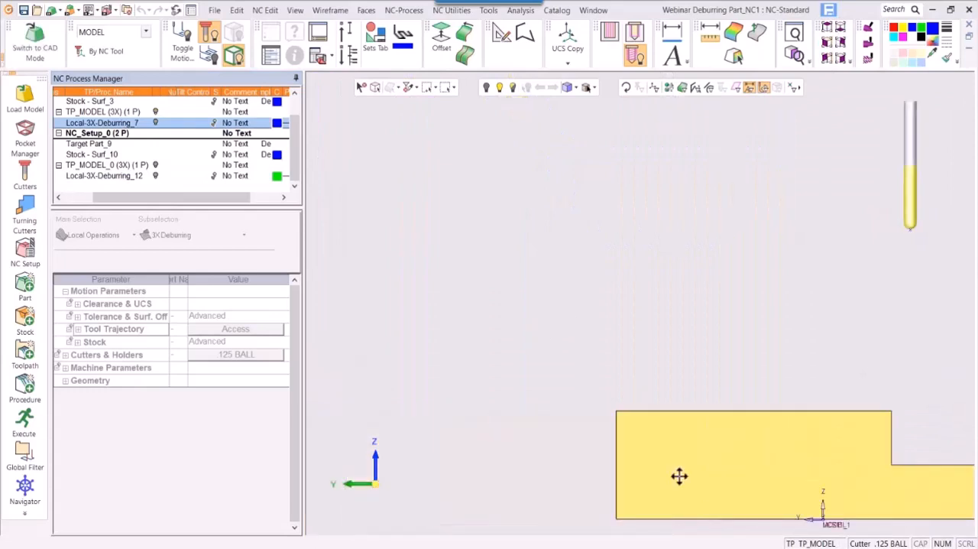
click(215, 123)
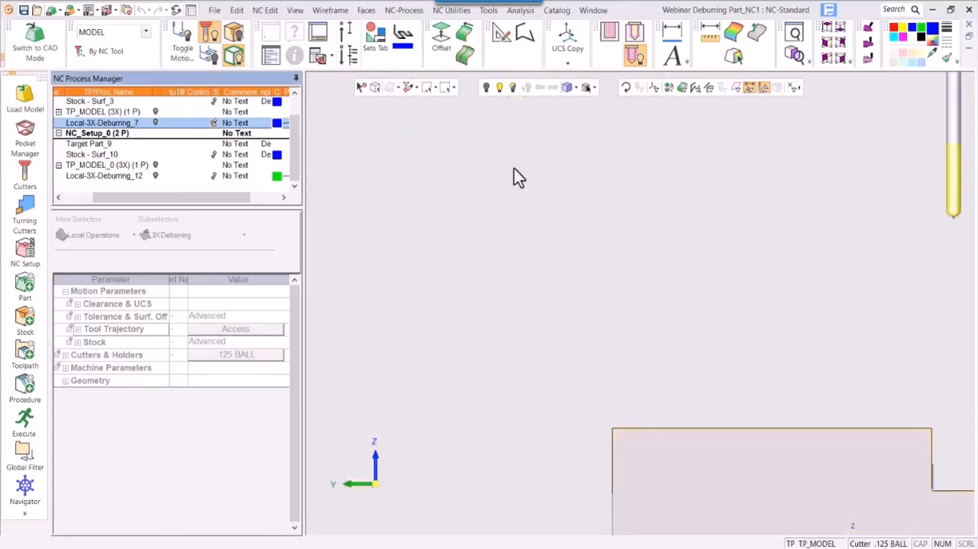
right_click(601, 405)
click(618, 362)
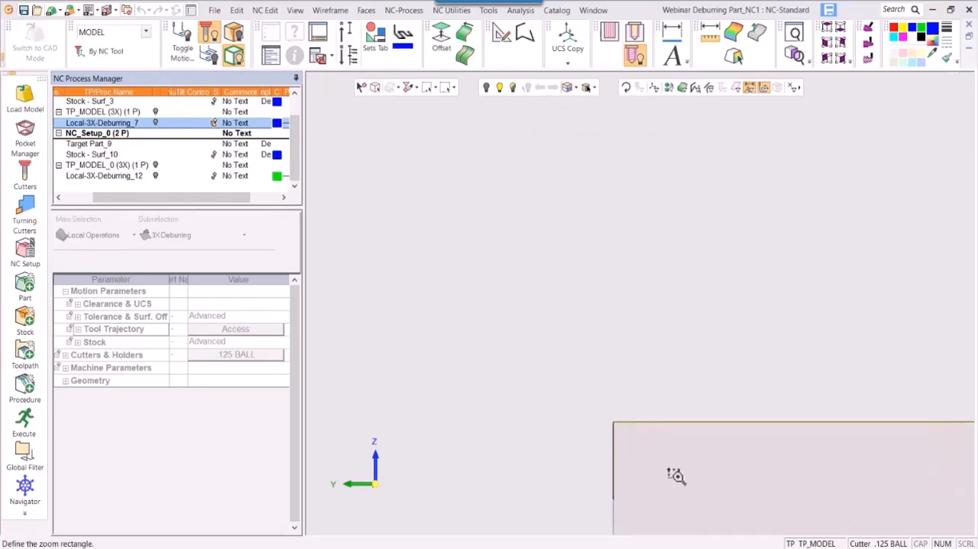
drag(579, 217, 738, 345)
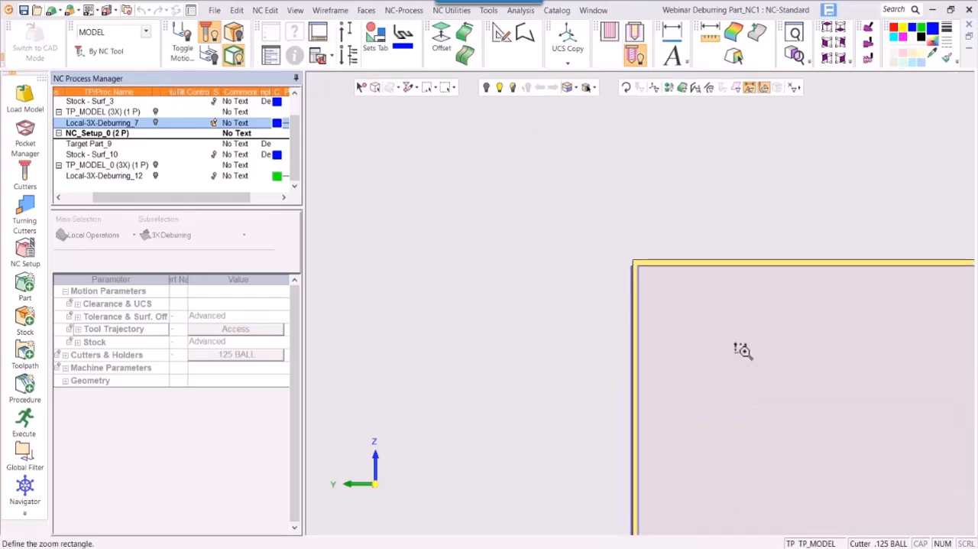
click(565, 85)
click(565, 85)
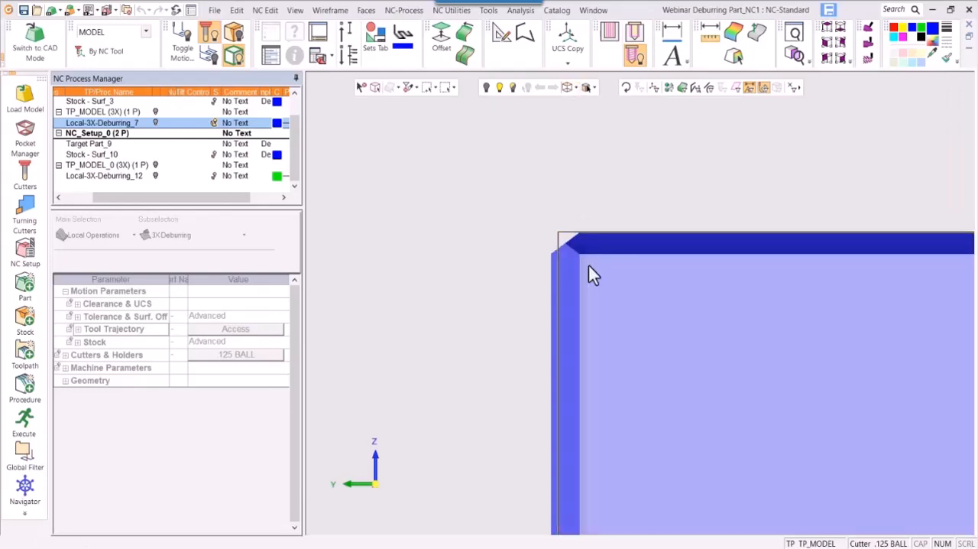
ctrl+middle_drag(626, 352, 676, 427)
mouse_move(677, 426)
ctrl+right_down()
mouse_move(709, 354)
mouse_move(740, 238)
mouse_move(721, 160)
ctrl+right_up()
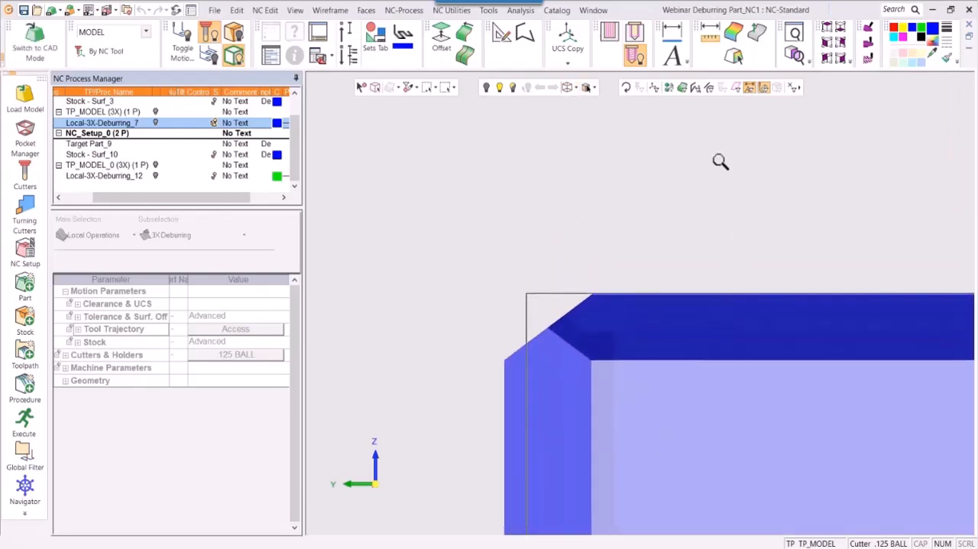
ctrl+right_drag(650, 344, 641, 225)
ctrl+middle_drag(727, 150, 801, 131)
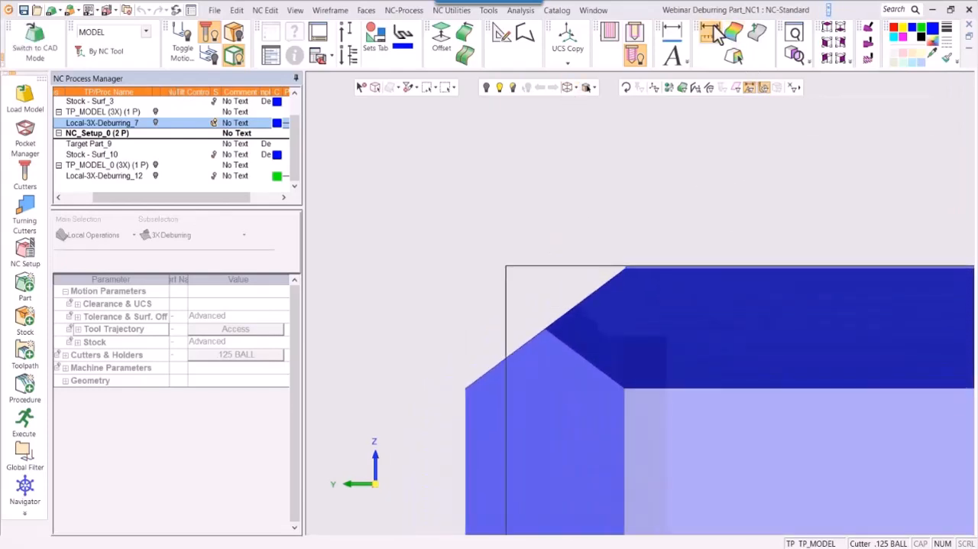
- Measure the chamfer width on the constant-width stock between its end points on the part's top and side edges
click(713, 29)
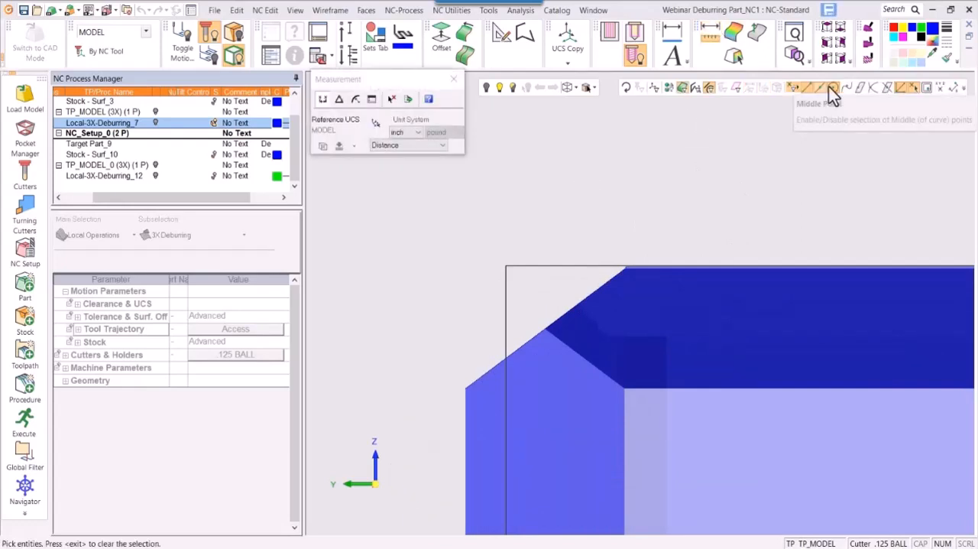
click(851, 87)
click(627, 265)
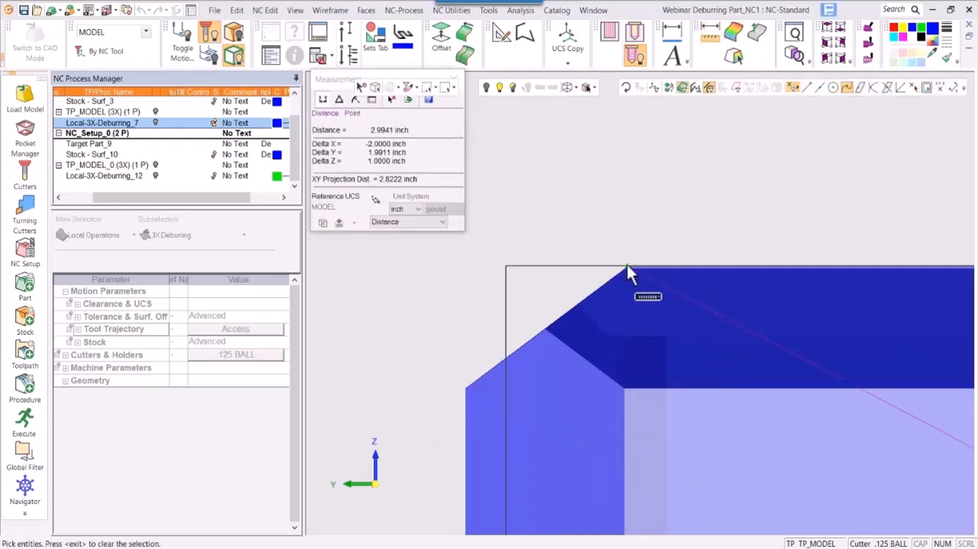
click(507, 356)
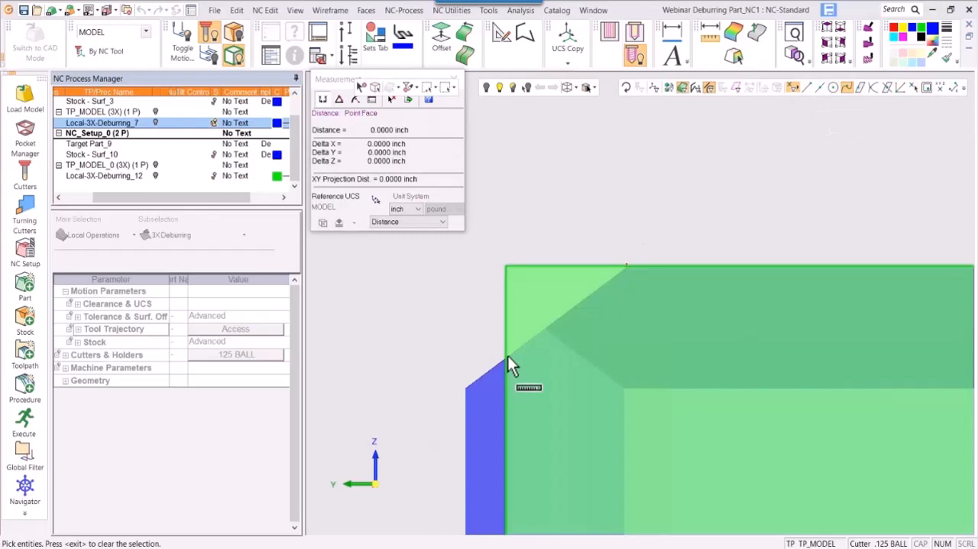
click(506, 355)
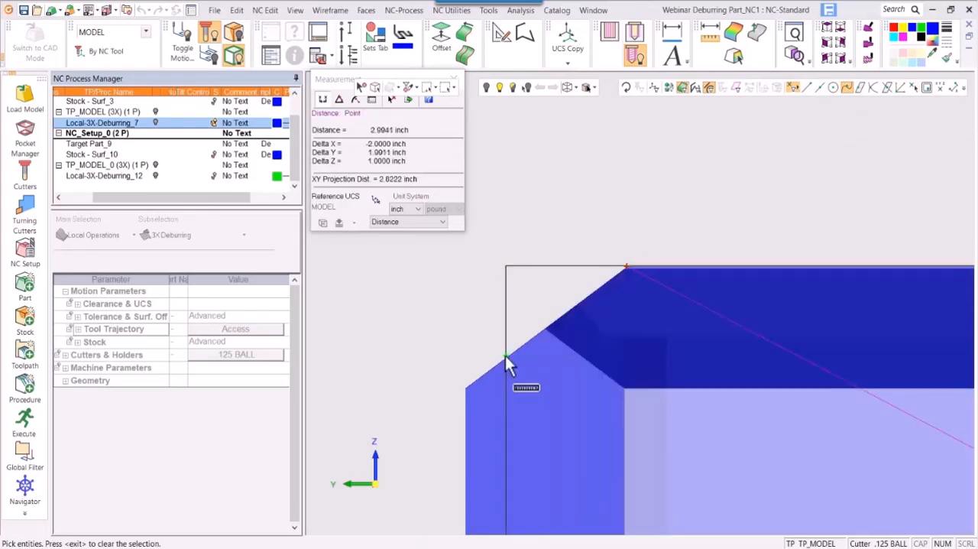
click(505, 356)
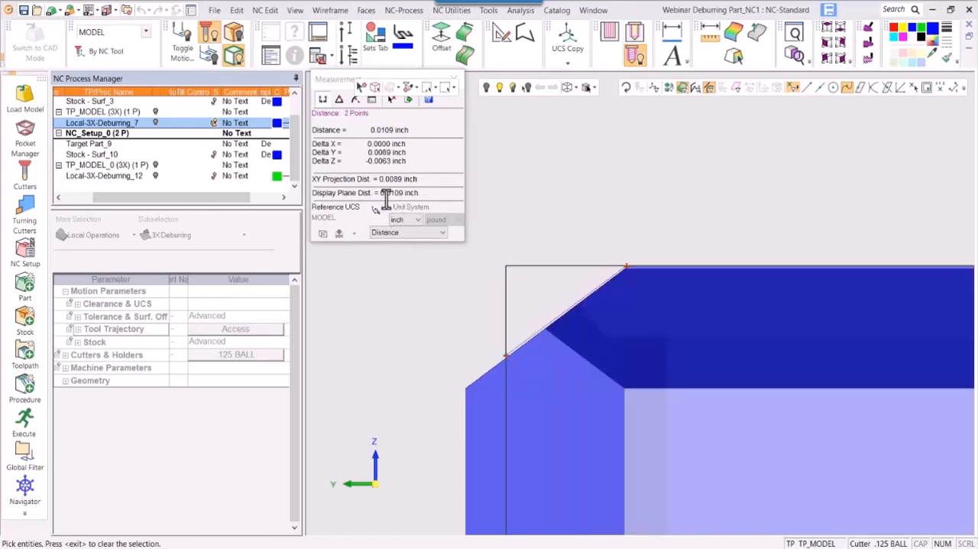
click(437, 91)
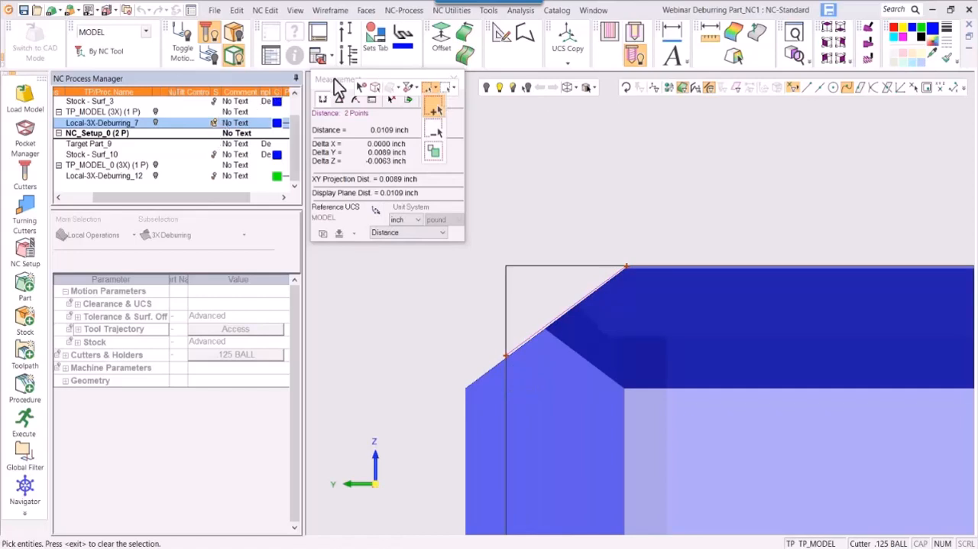
drag(335, 83, 330, 126)
click(448, 123)
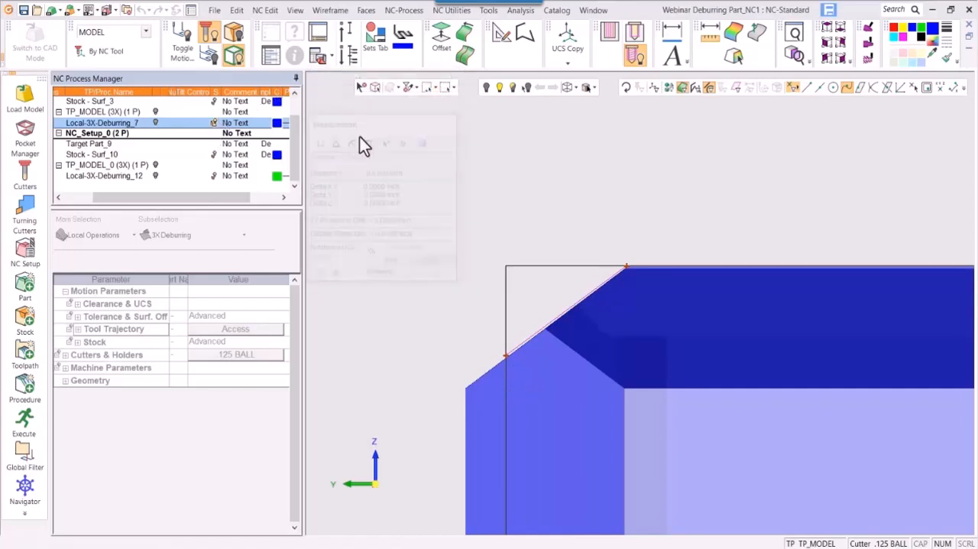
- Hide the constant-width stock and display the remaining stock of the constant-depth procedure at the same corner
click(213, 124)
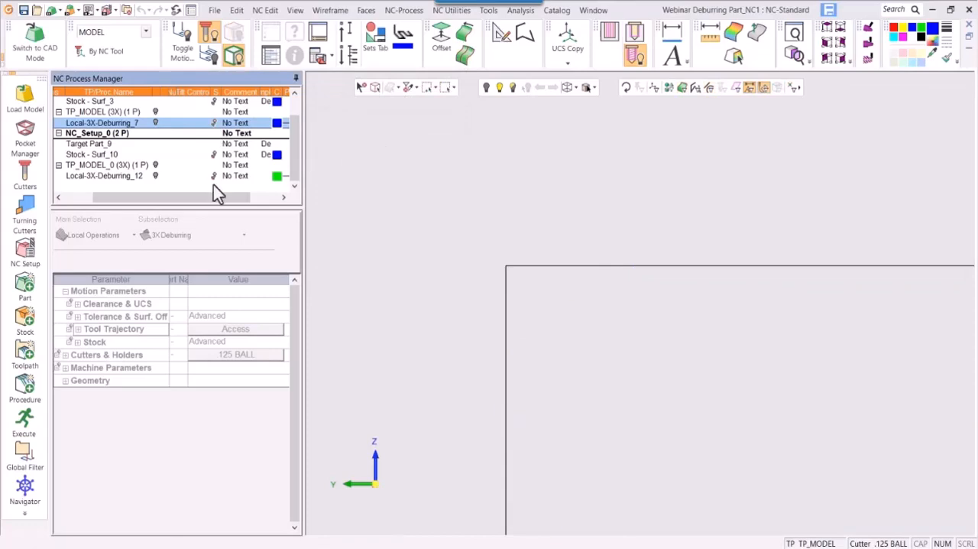
click(212, 176)
ctrl+right_drag(711, 332, 711, 296)
ctrl+middle_drag(712, 296, 724, 239)
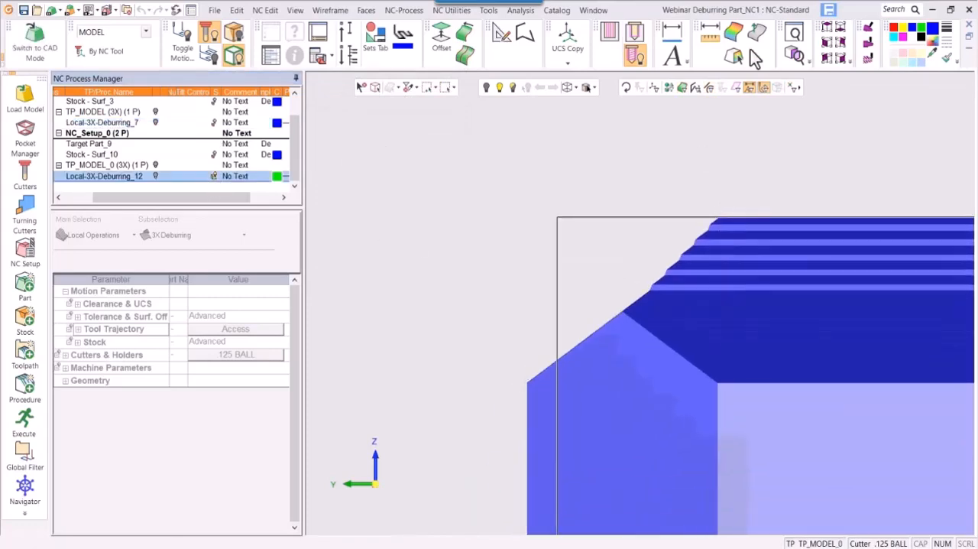
- Measure the chamfer width on the constant-depth stock between points on the part's top and side edges
click(716, 35)
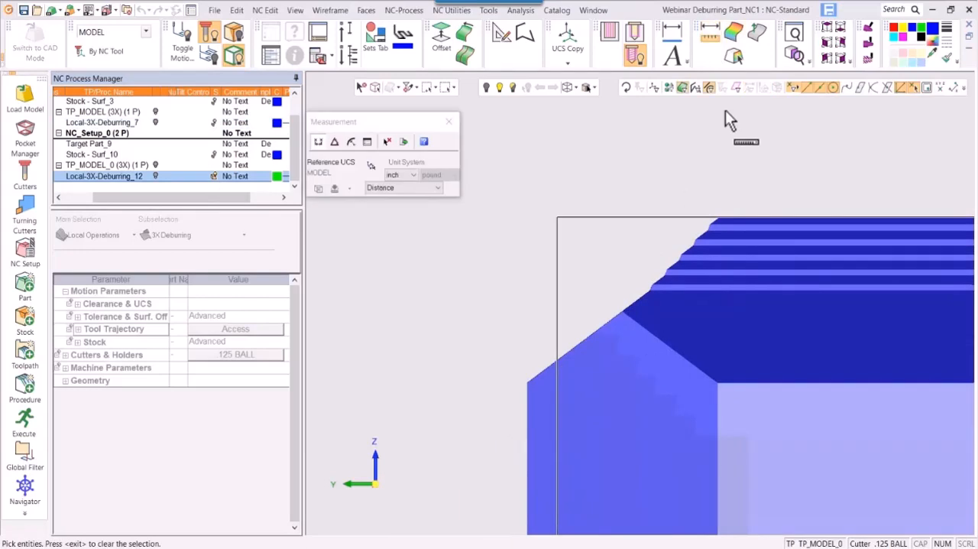
click(848, 88)
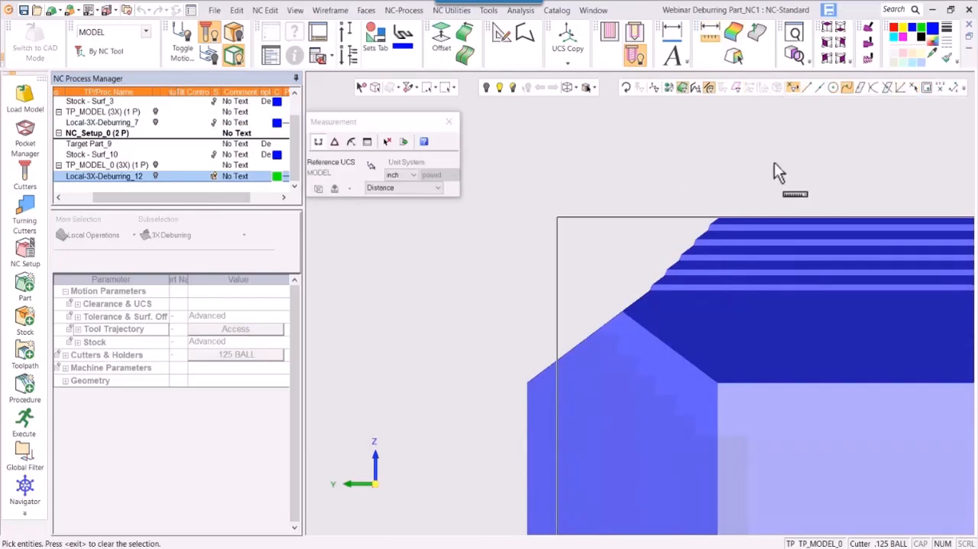
click(717, 218)
click(557, 357)
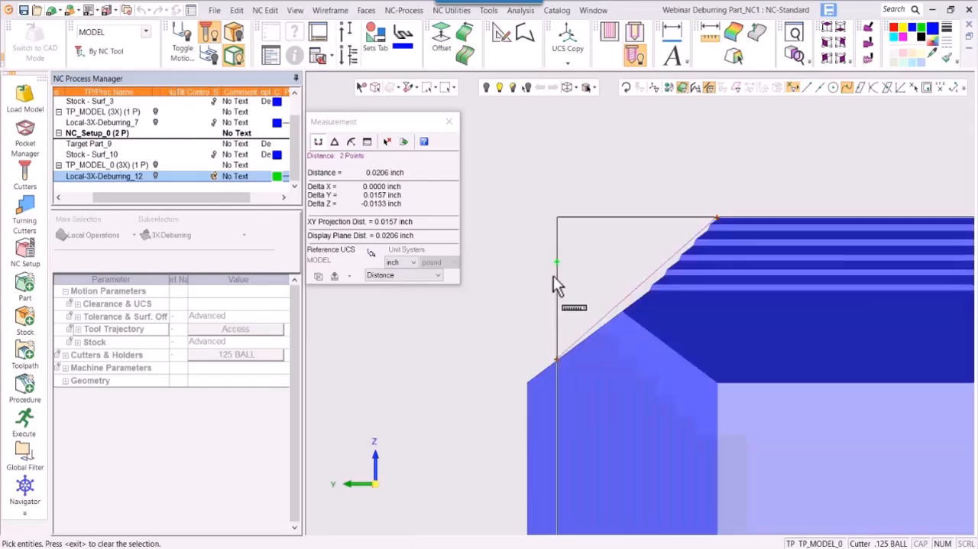
click(449, 124)
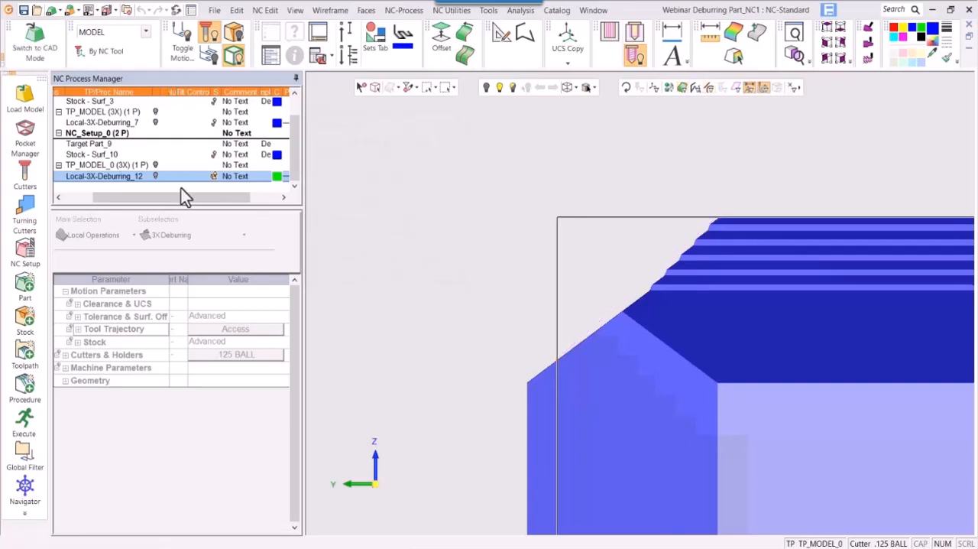
- Delete the duplicated NC_Setup_0 and TP_MODEL_0, and return the part to a shaded isometric display
drag(181, 196, 119, 200)
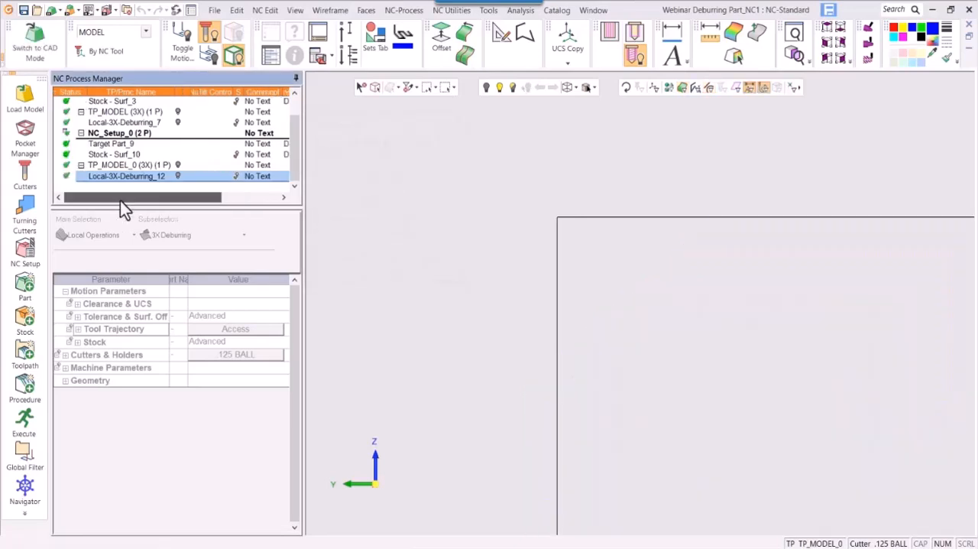
click(113, 134)
key(Delete)
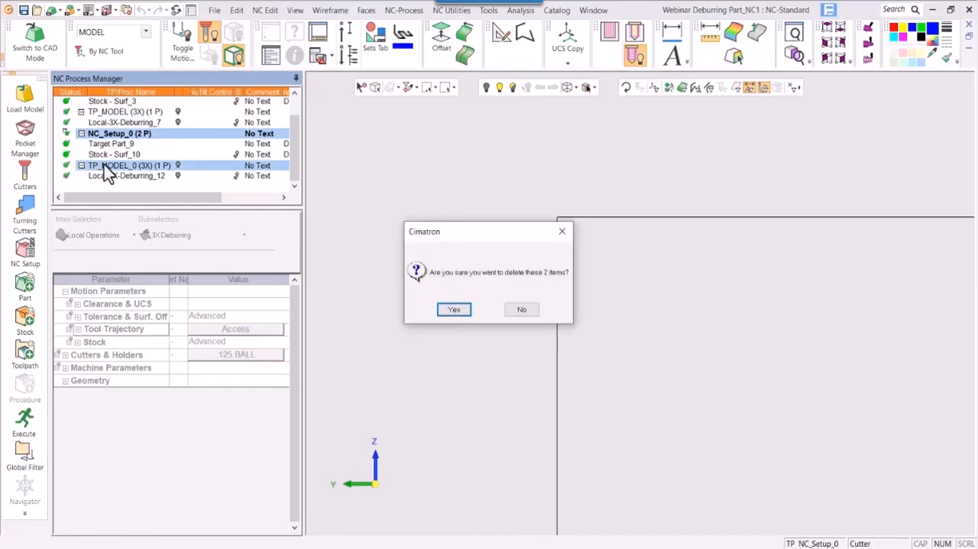
key(Return)
click(567, 87)
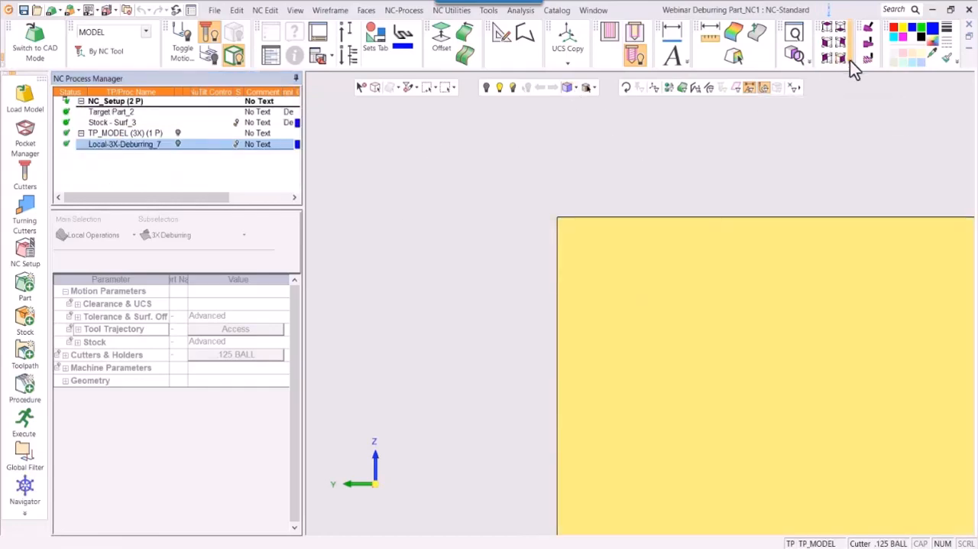
key(ctrl+i)
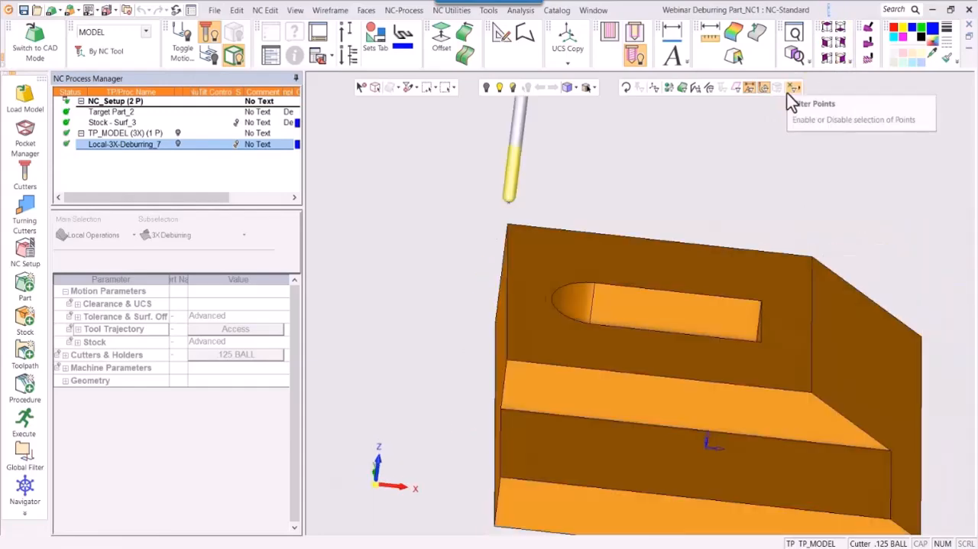
- Set the number of cuts along edges to 1 in the constant-width deburring procedure, and save and calculate it
double_click(113, 143)
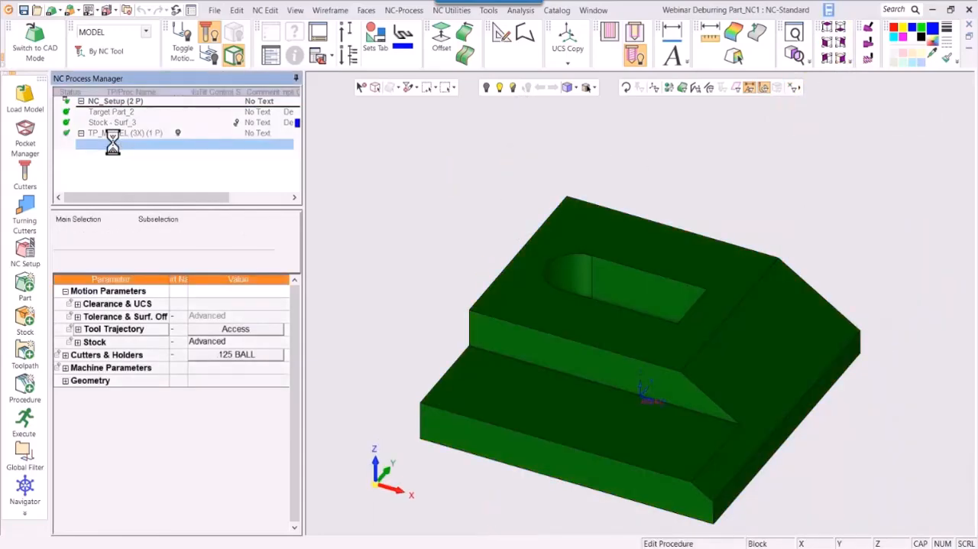
click(242, 329)
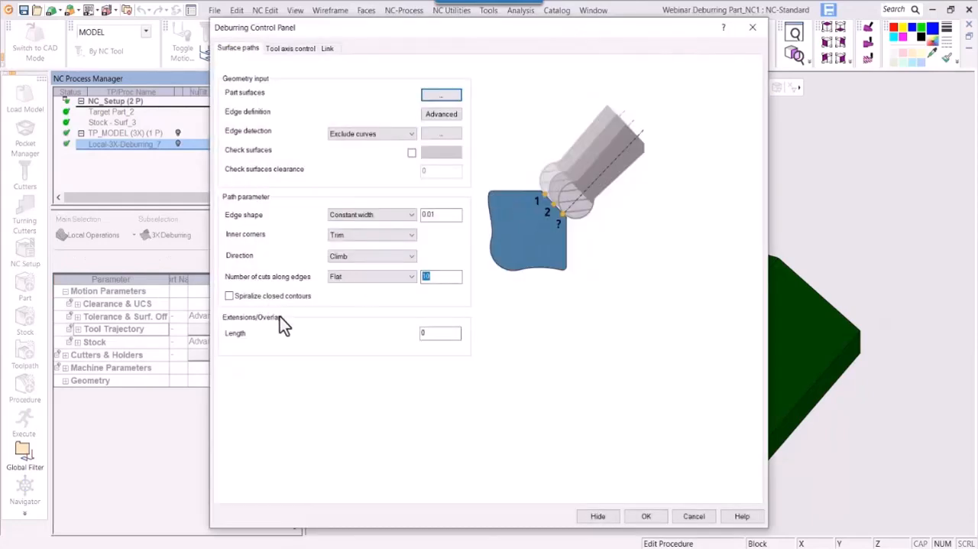
text(1)
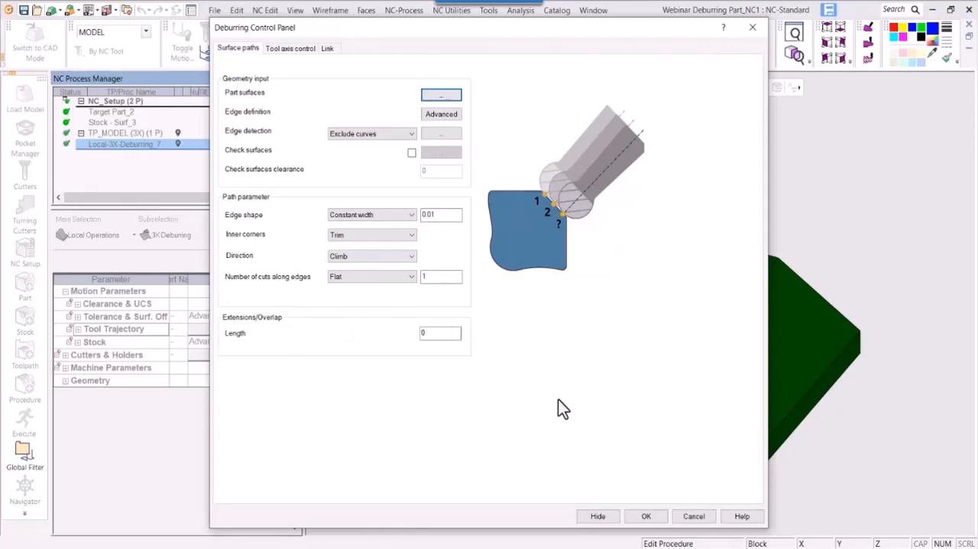
click(646, 520)
right_click(443, 374)
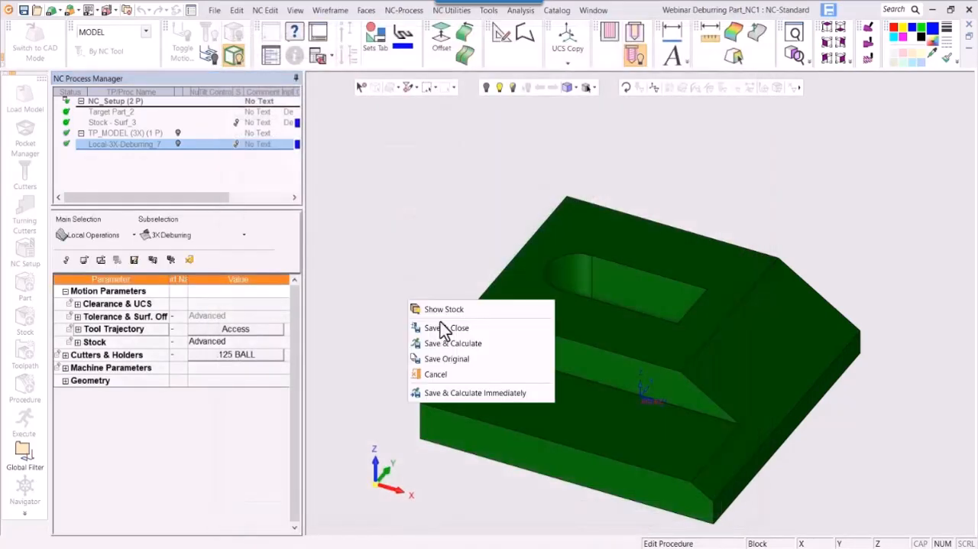
click(449, 346)
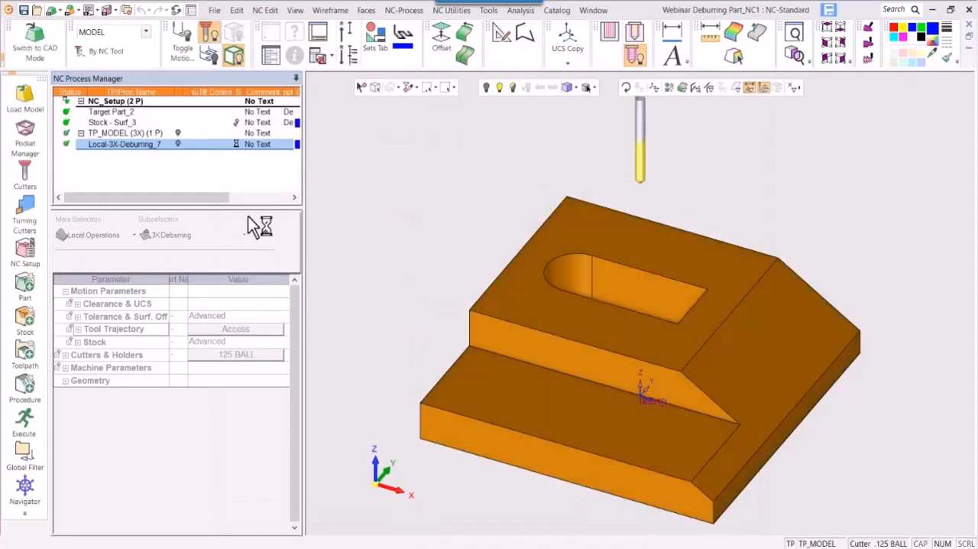
- Show the recalculated deburring toolpath and examine its single pass closely at the corner of the upper step
click(178, 144)
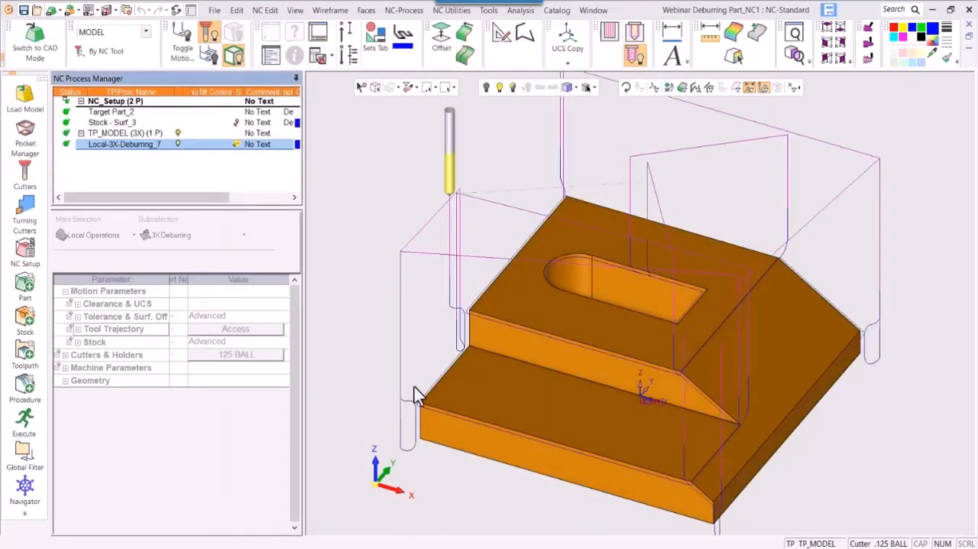
ctrl+middle_drag(476, 412, 601, 366)
ctrl+right_drag(601, 366, 646, 167)
ctrl+middle_drag(564, 293, 633, 361)
ctrl+right_drag(634, 360, 588, 274)
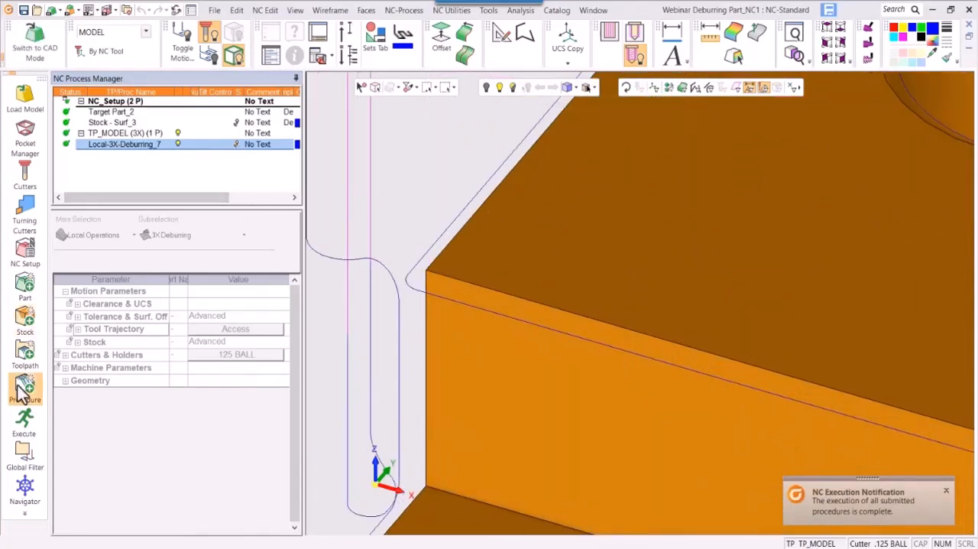
- Open the Navigator, place the tool on the pass at the upper step's corner, and examine its contact with the edge
click(23, 489)
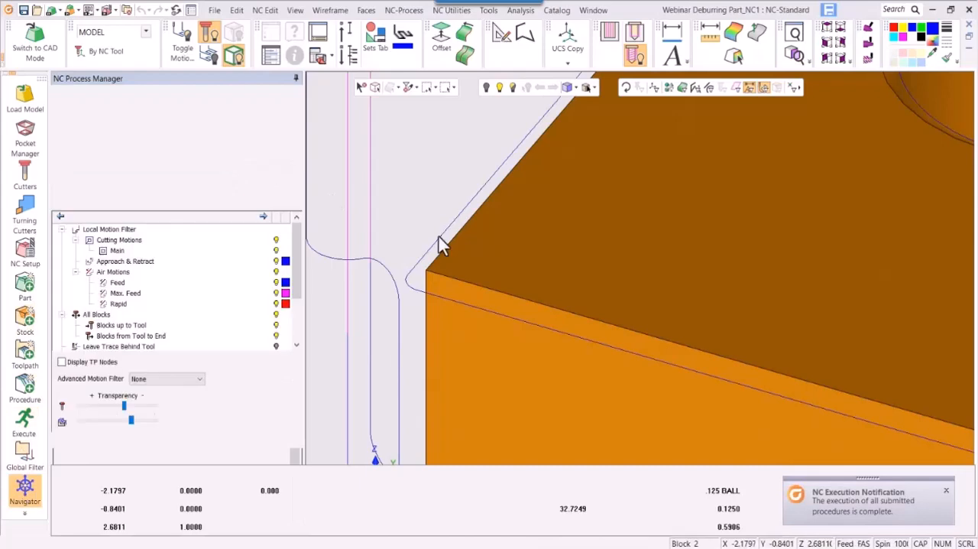
mouse_move(475, 255)
middle_down()
mouse_move(487, 223)
mouse_move(502, 226)
middle_up()
ctrl+drag(503, 227, 486, 274)
ctrl+middle_drag(485, 273, 668, 298)
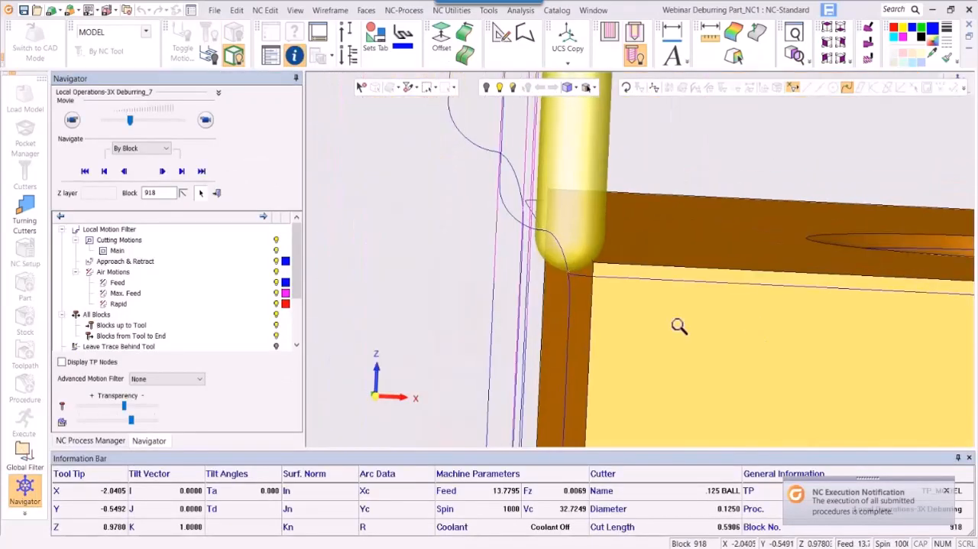
ctrl+right_drag(678, 324, 708, 174)
ctrl+drag(533, 278, 518, 272)
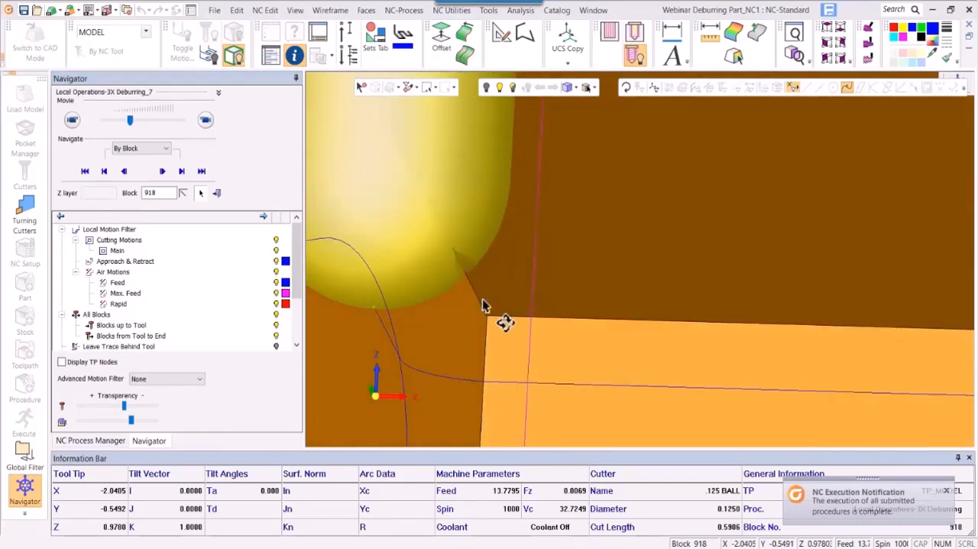
ctrl+right_drag(485, 309, 489, 485)
ctrl+right_drag(623, 348, 638, 447)
ctrl+middle_drag(656, 284, 611, 276)
ctrl+drag(611, 277, 570, 260)
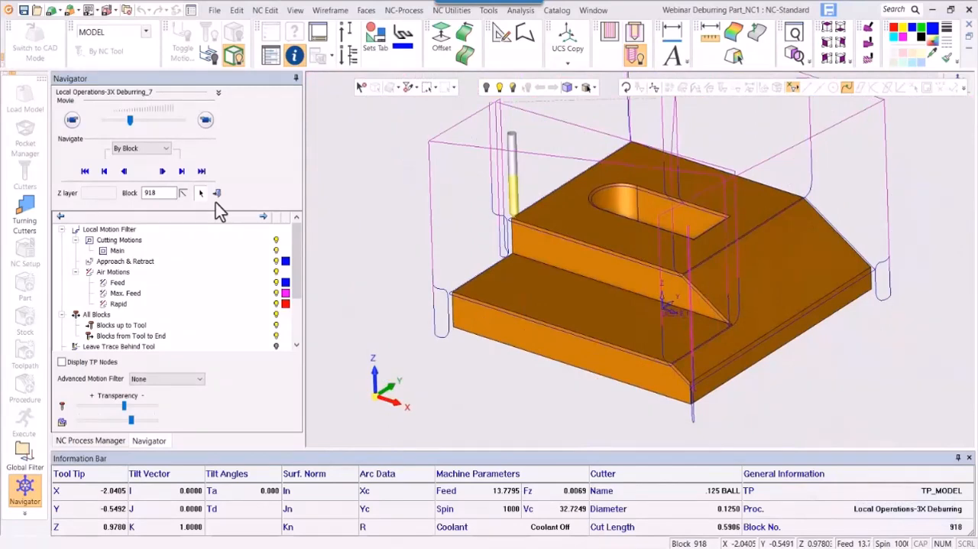
- Return the part to a full isometric view and exit the Navigator
click(856, 78)
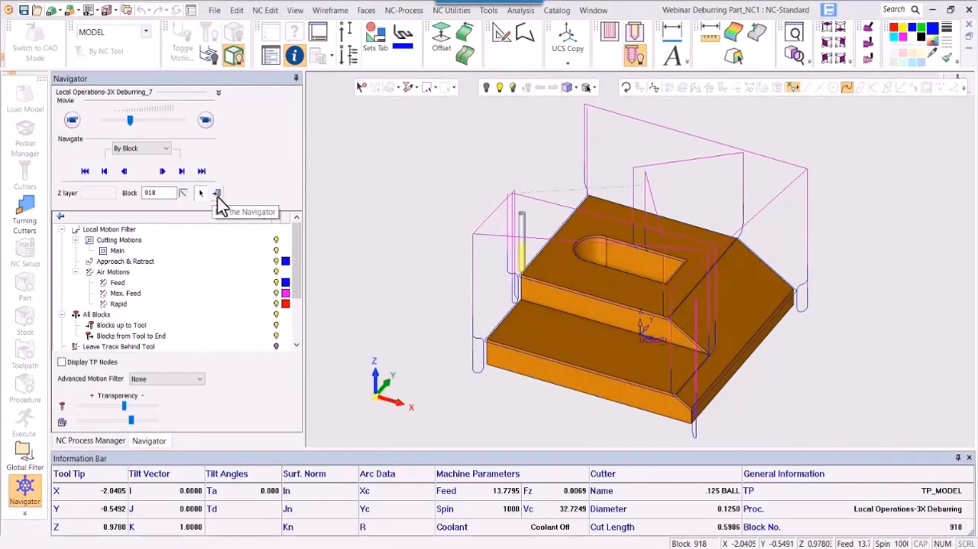
click(218, 196)
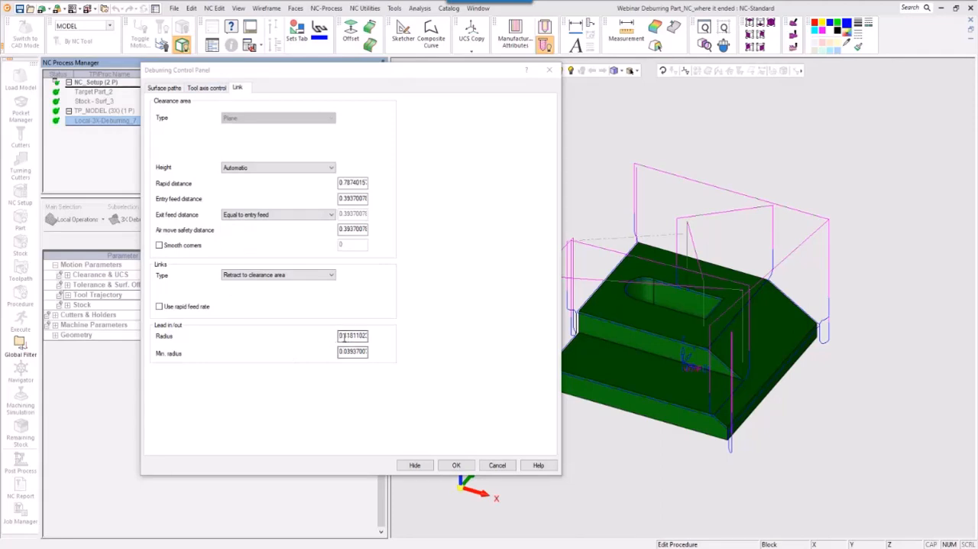
- Set the lead in/out radius to .25 in the deburring procedure's link settings, and save and calculate it
drag(339, 336, 415, 345)
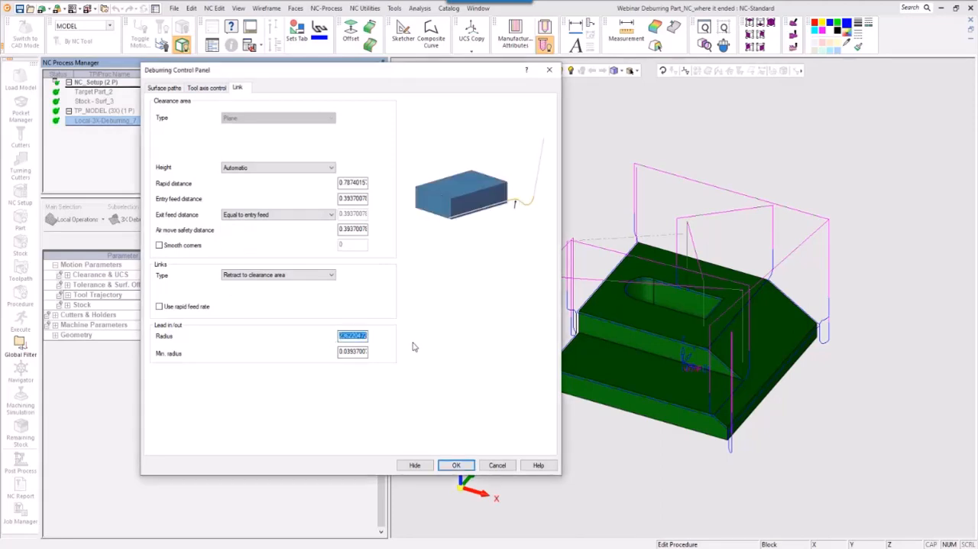
text(2)
key(Tab)
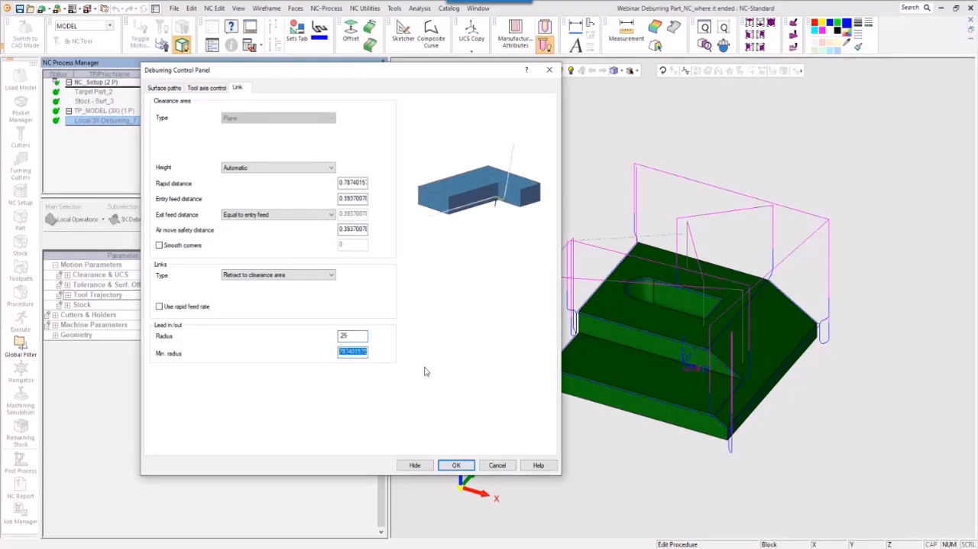
click(456, 465)
right_click(505, 372)
click(544, 408)
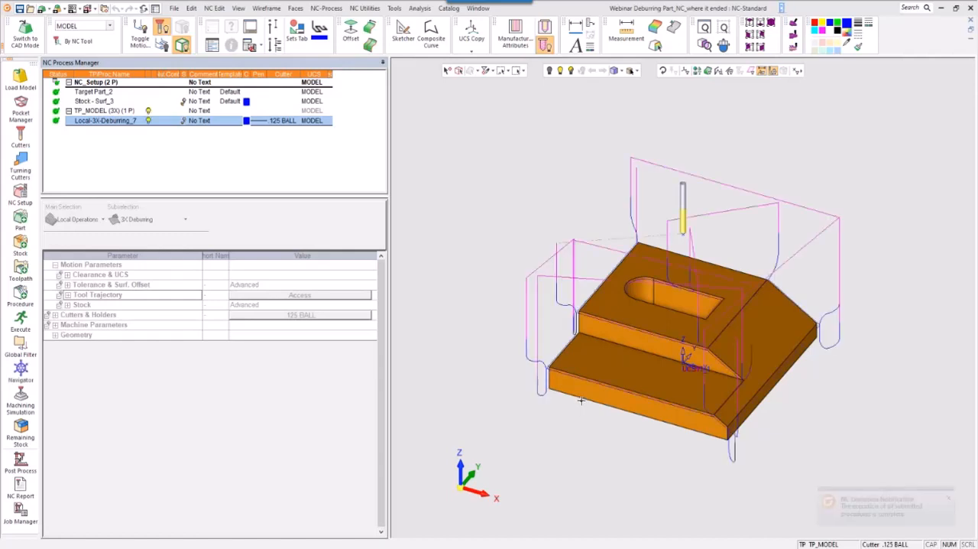
scroll(642, 423, up, 4)
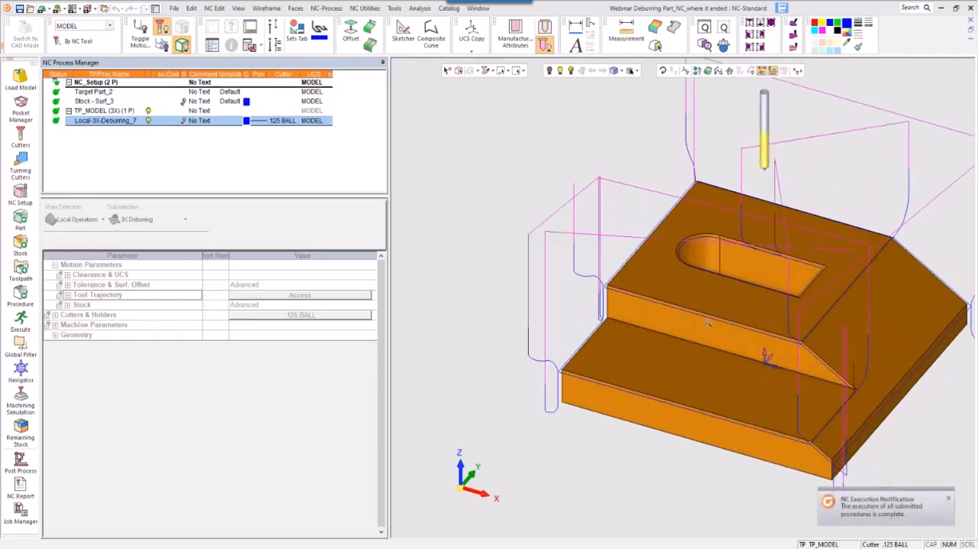
scroll(616, 294, up, 1)
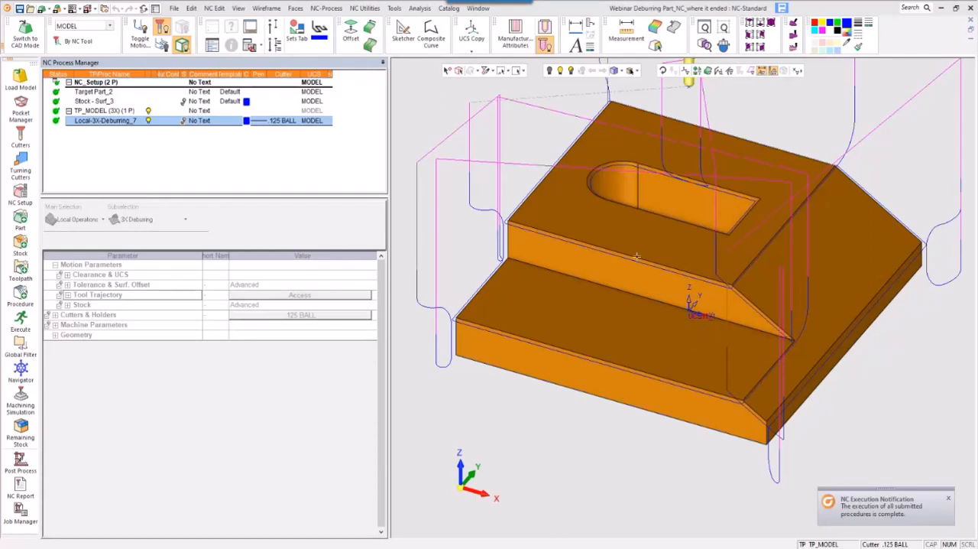
- Open the deburring procedure for editing and review the definition of its .125 BALL cutter
double_click(107, 120)
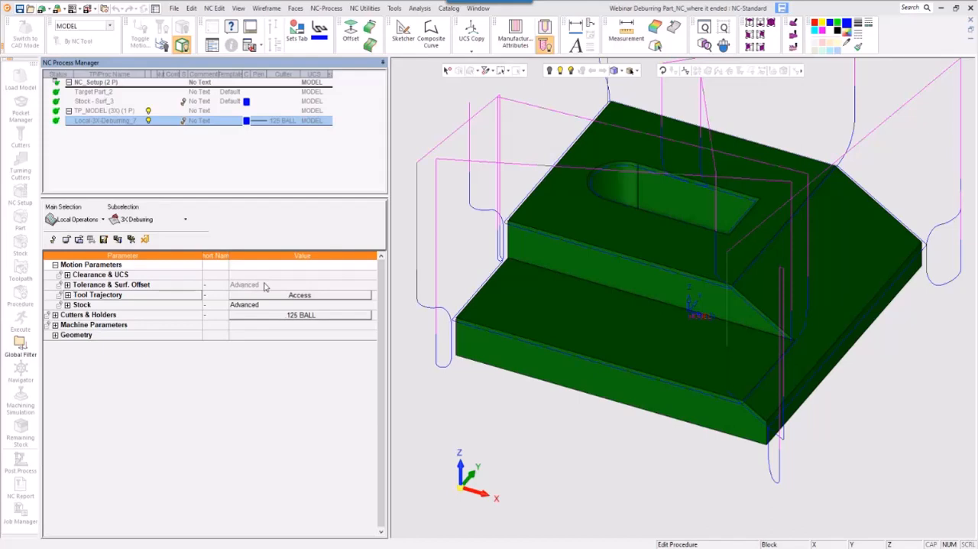
click(306, 314)
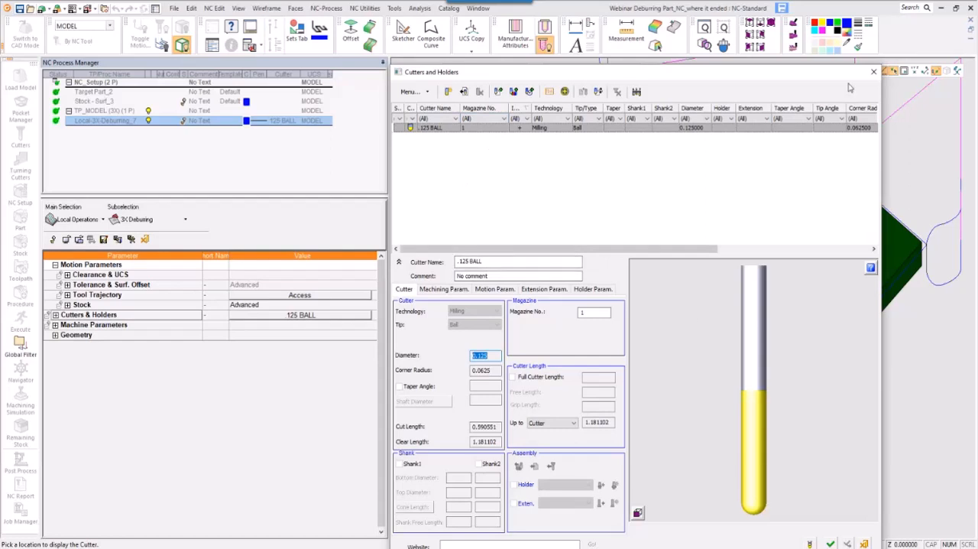
drag(845, 75, 813, 69)
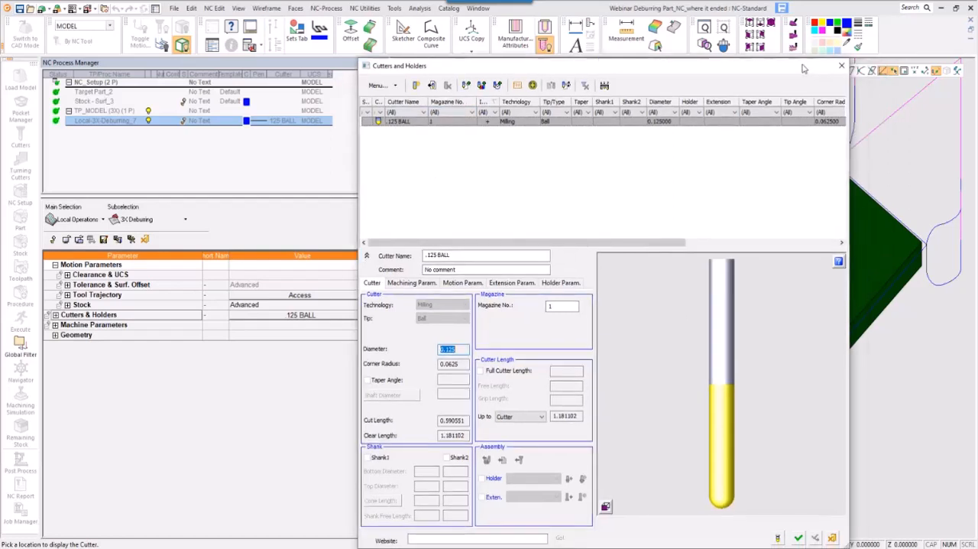
click(841, 68)
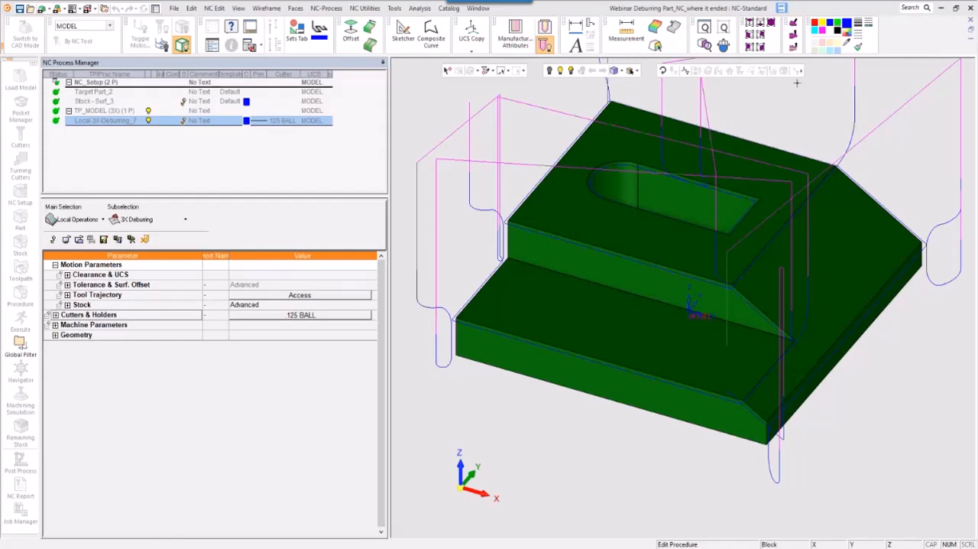
click(295, 301)
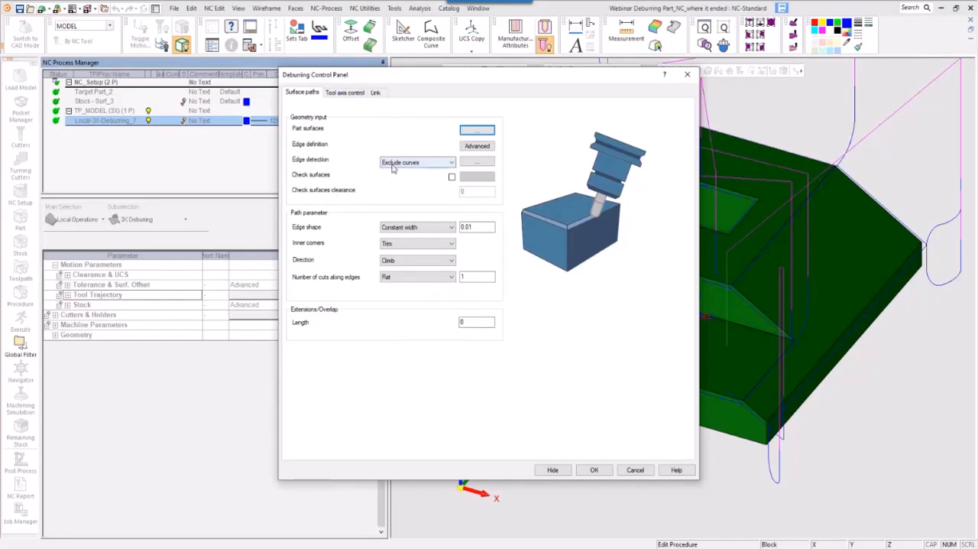
click(477, 147)
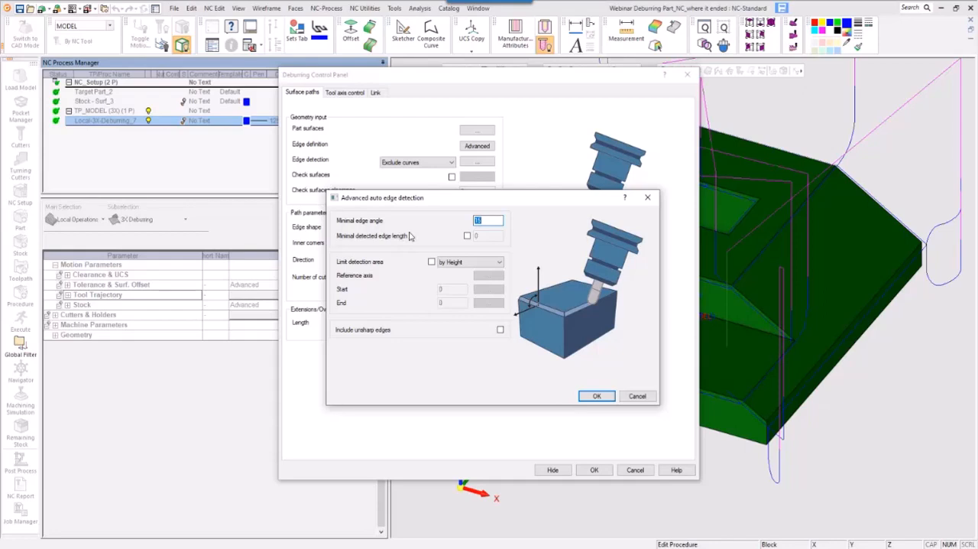
text(40)
click(639, 395)
click(635, 469)
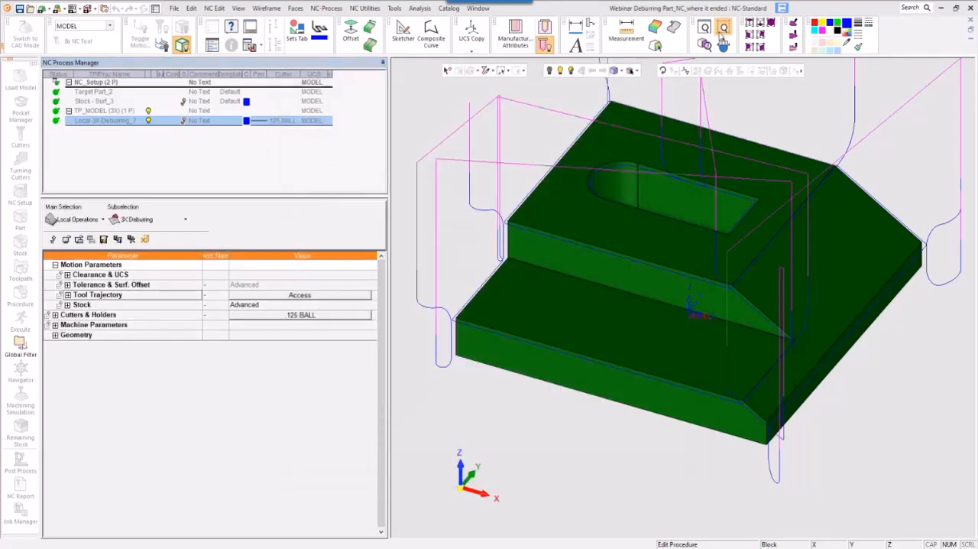
- Measure the distance and the angle between the part's top face and the adjoining sloped face
click(626, 31)
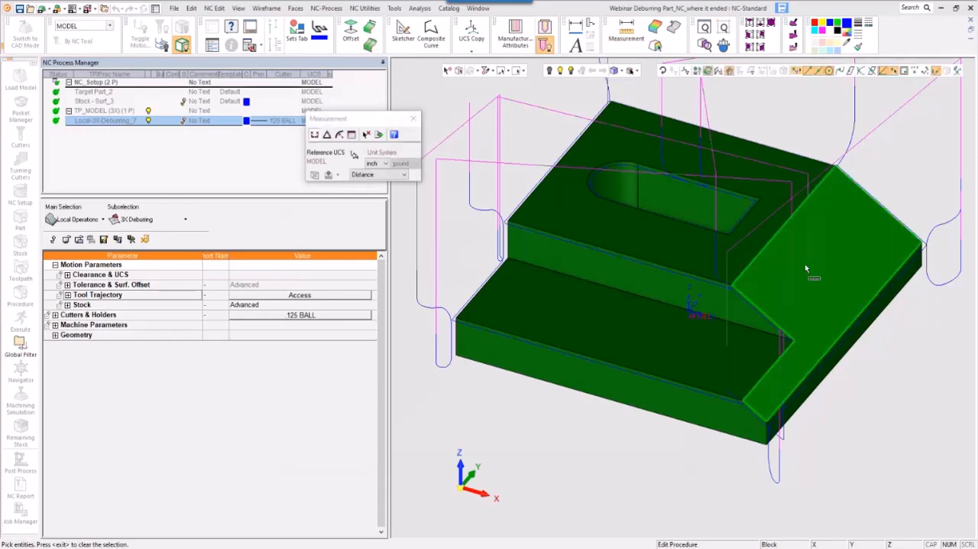
click(778, 240)
click(762, 231)
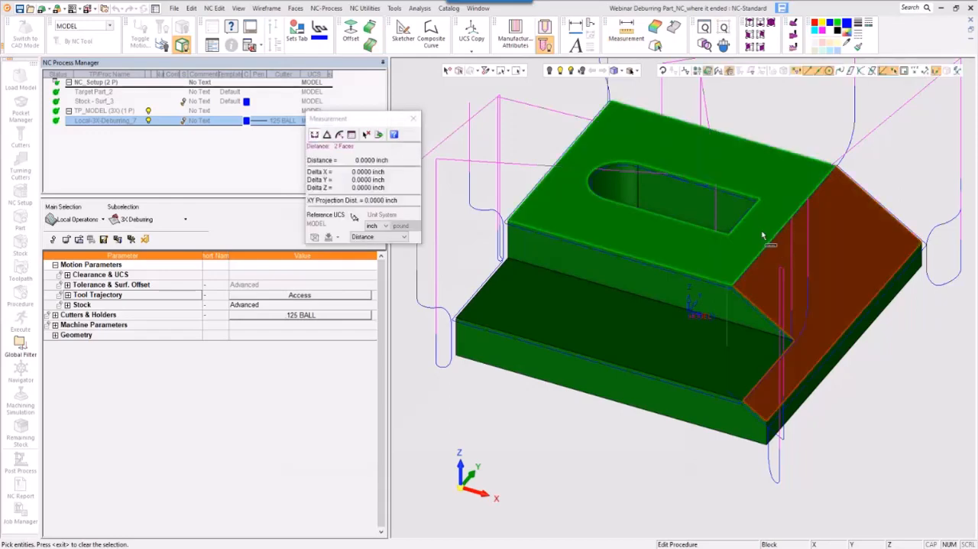
click(338, 135)
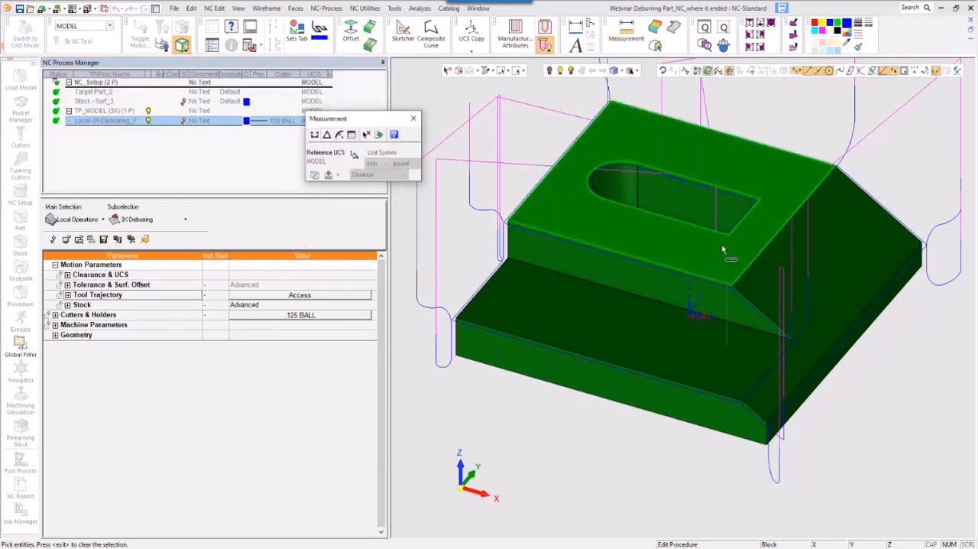
click(757, 234)
click(791, 275)
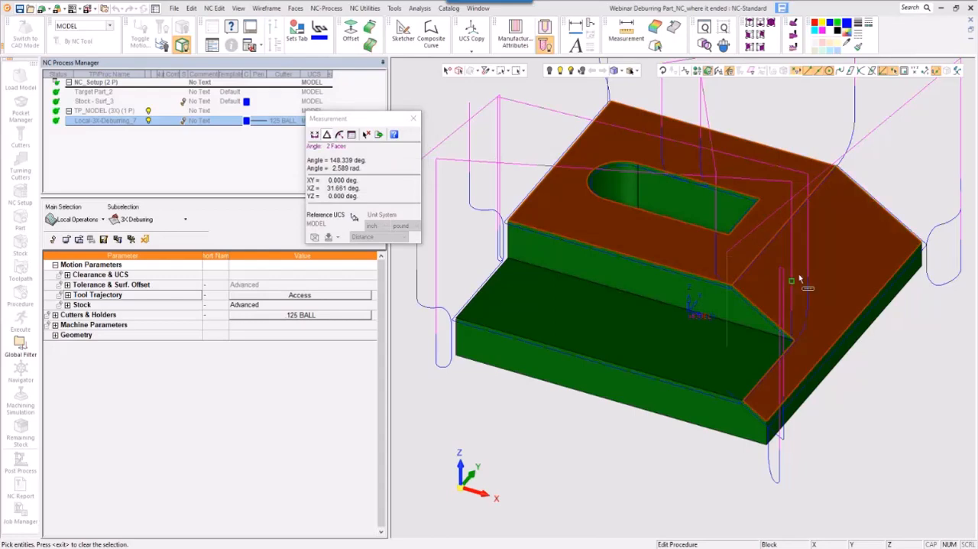
- Measure the sloped face's angles to the vertical side face below it and to the top face, and end the measurement
middle_click(800, 277)
click(839, 265)
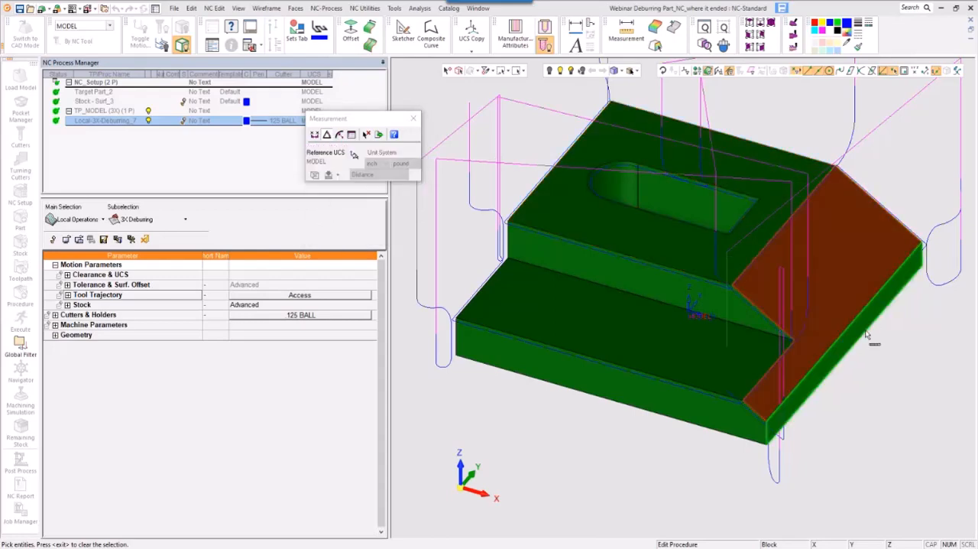
click(866, 327)
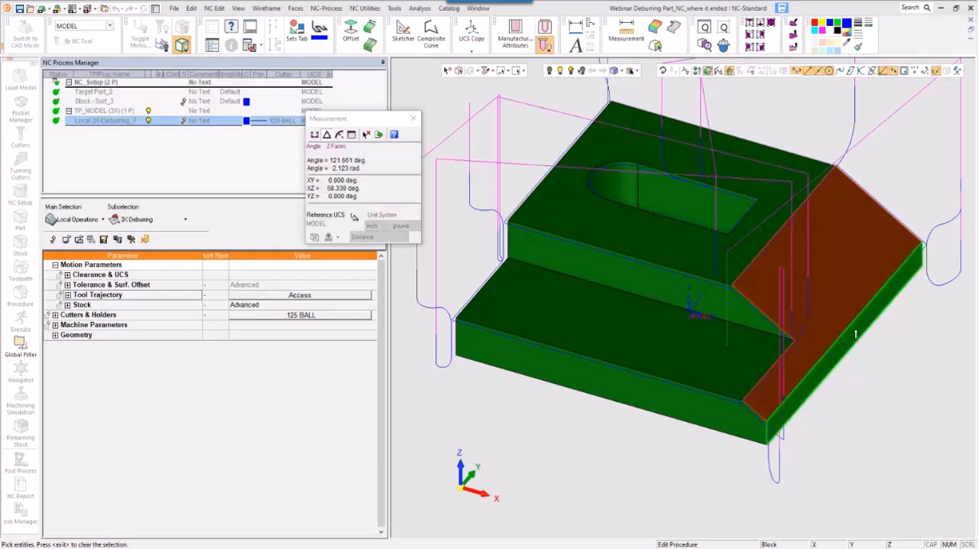
click(742, 249)
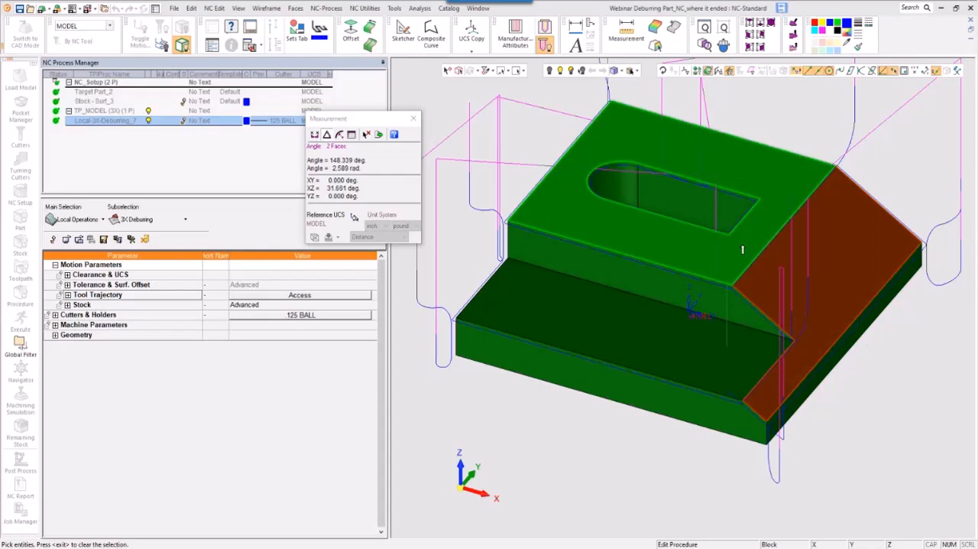
middle_click(850, 217)
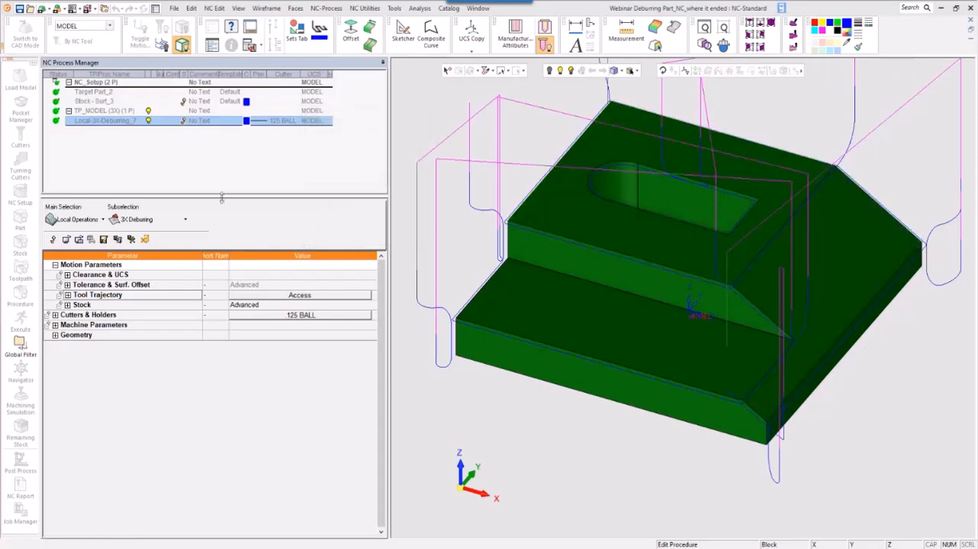
- Set the minimal edge angle to 45 in the advanced edge detection, and save and calculate the deburring procedure
click(300, 294)
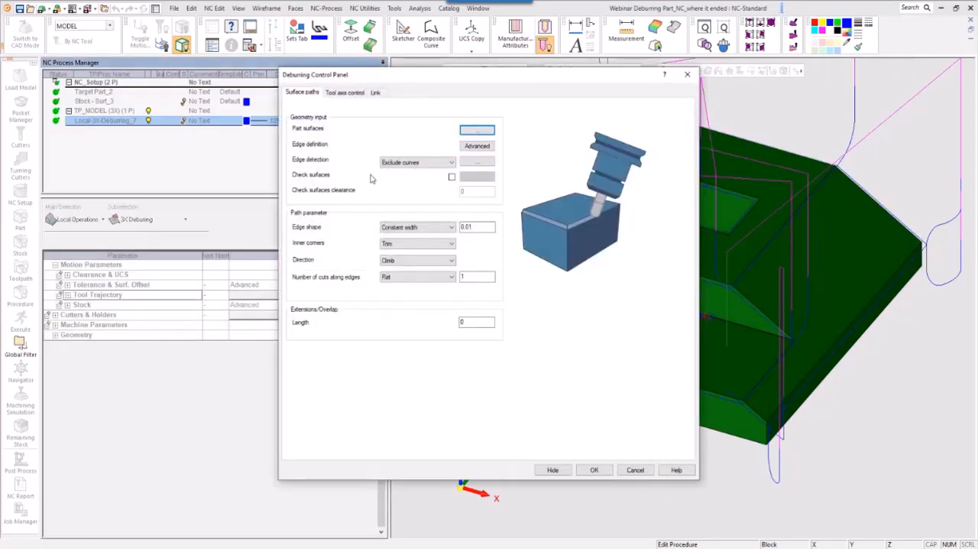
click(477, 146)
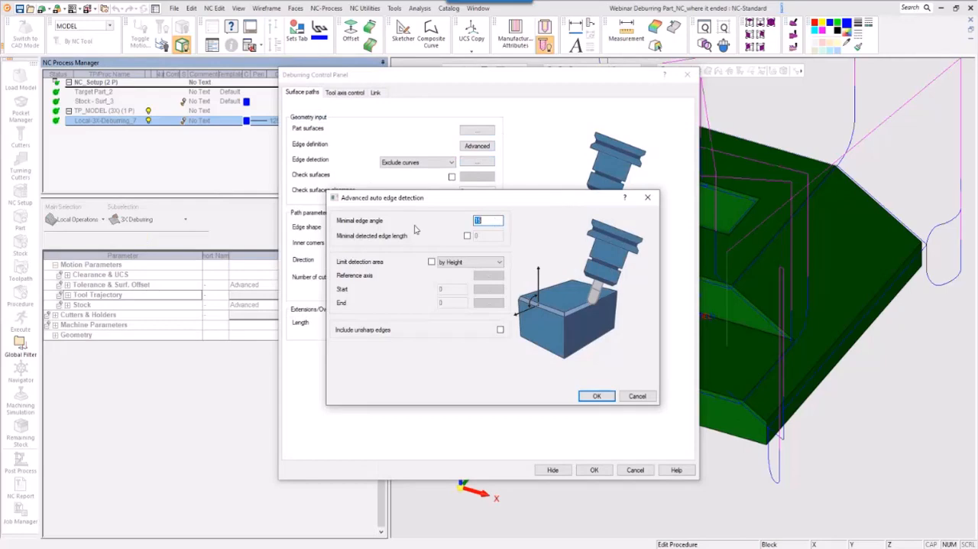
text(45)
click(594, 398)
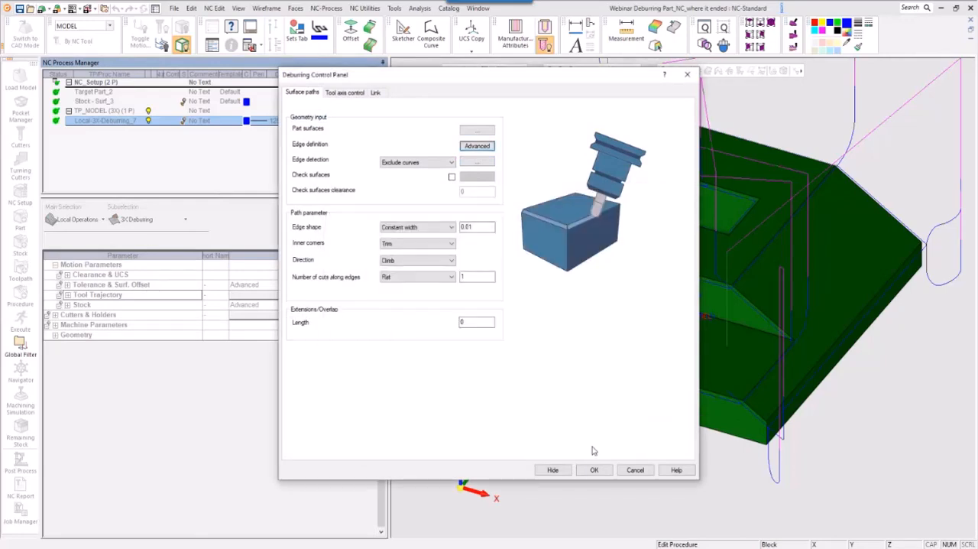
click(594, 469)
right_click(448, 275)
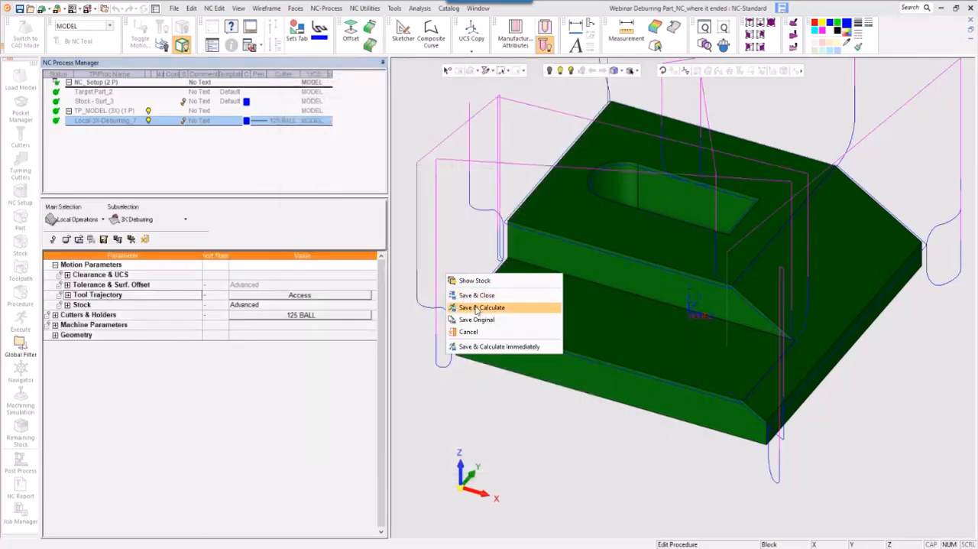
click(474, 307)
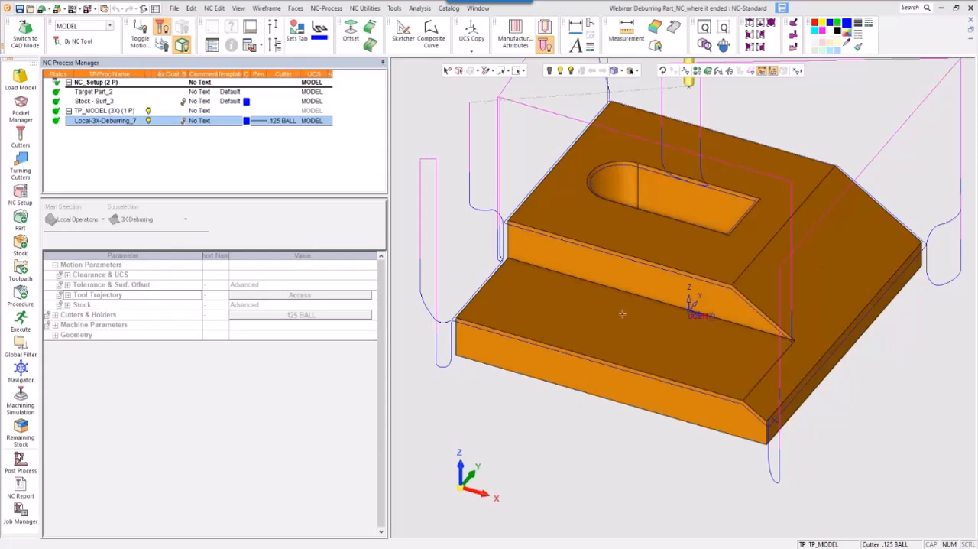
middle_drag(577, 264, 636, 295)
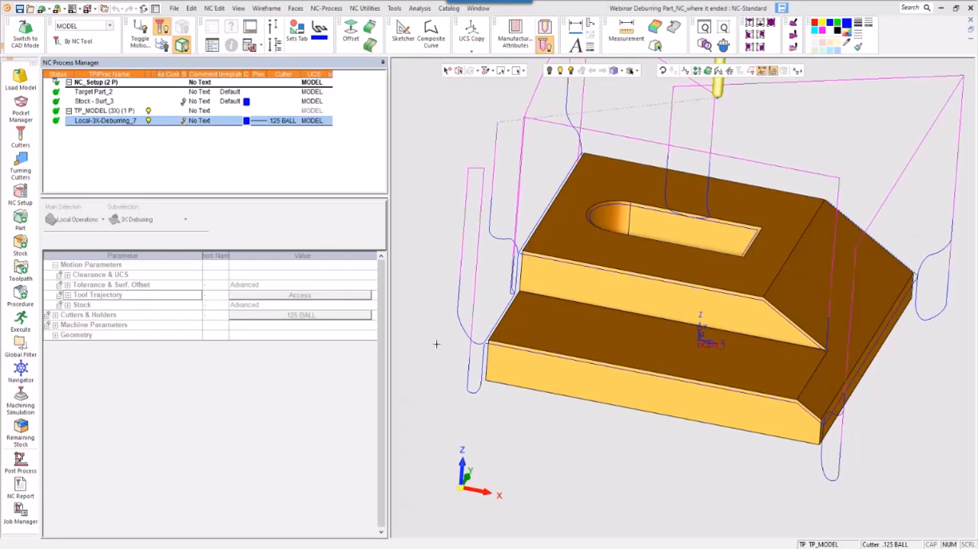
- Reopen the deburring procedure for editing, review its surface path settings, and view the whole part with its toolpath
click(116, 125)
double_click(116, 127)
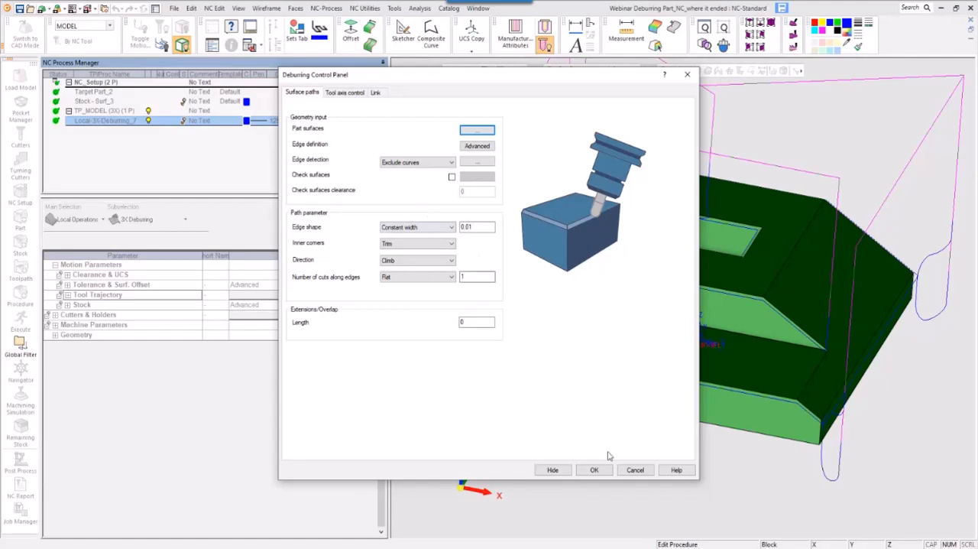
click(635, 470)
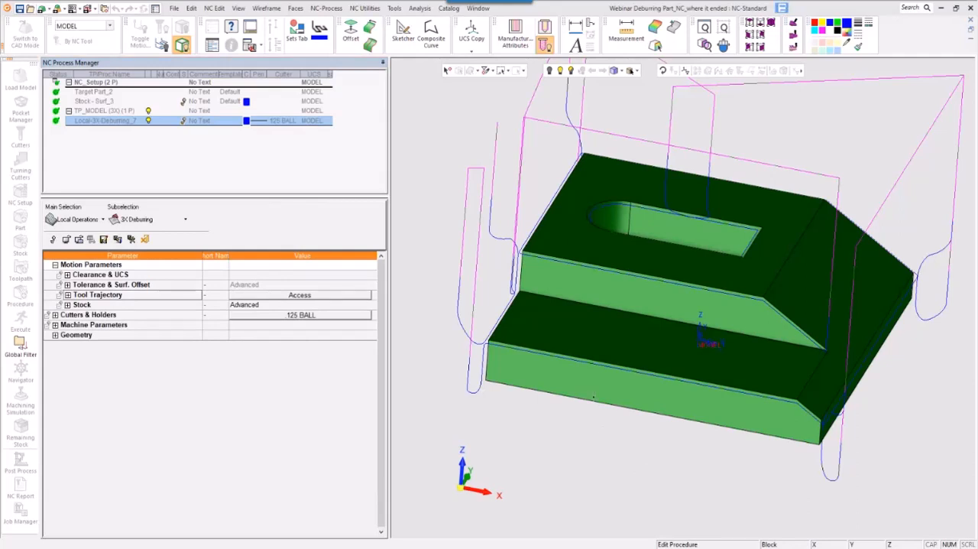
ctrl+right_drag(594, 342, 570, 495)
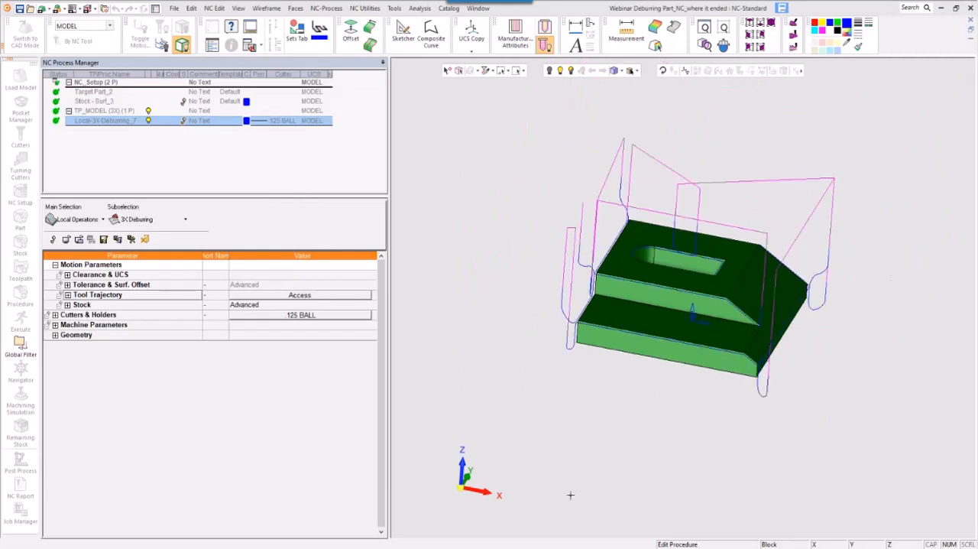
ctrl+drag(570, 495, 563, 458)
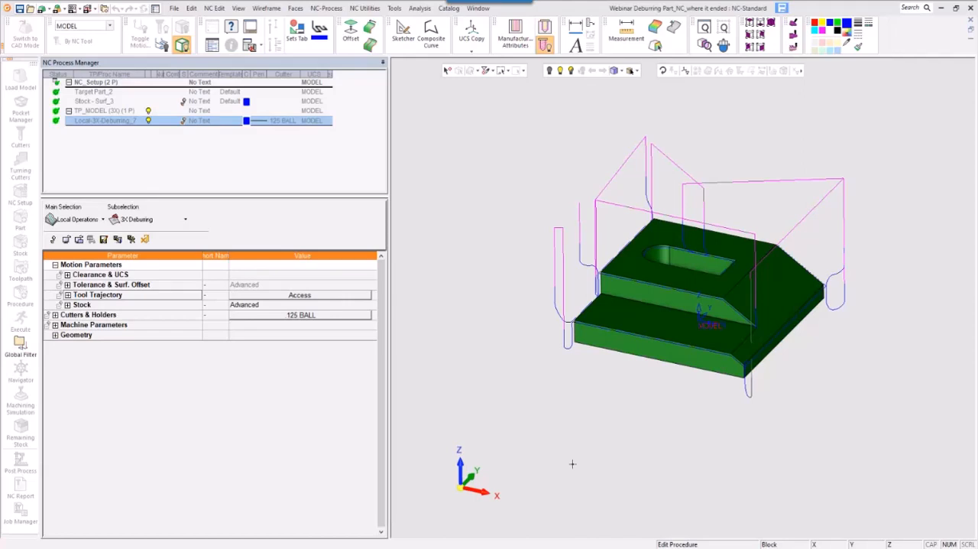
- Set the constant-width edge shape value to 0 in the tool trajectory settings, and save and calculate the deburring procedure
click(305, 295)
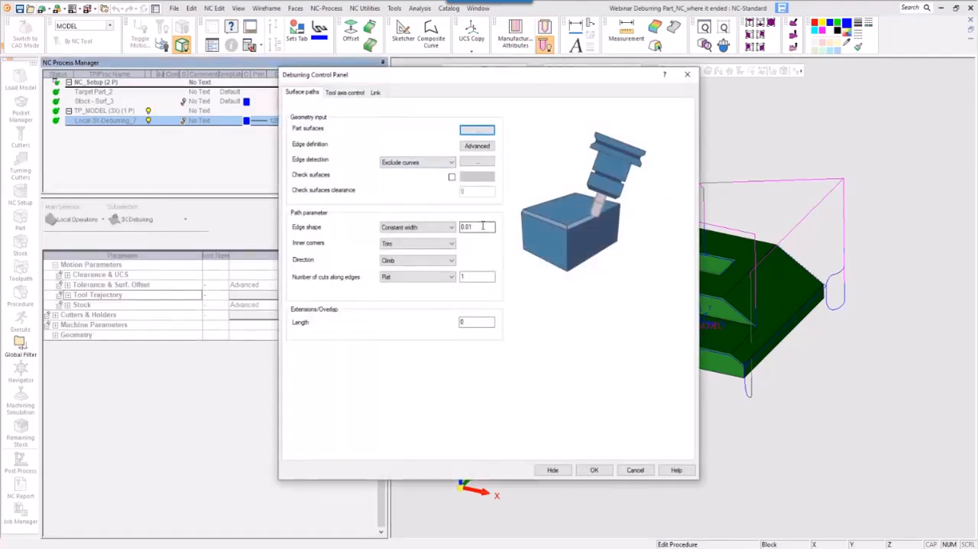
click(483, 226)
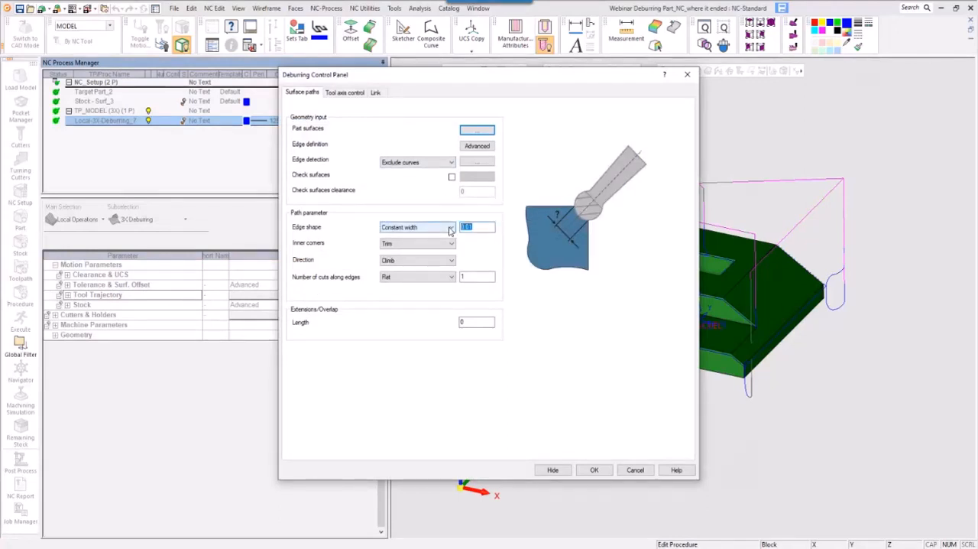
drag(479, 79, 294, 67)
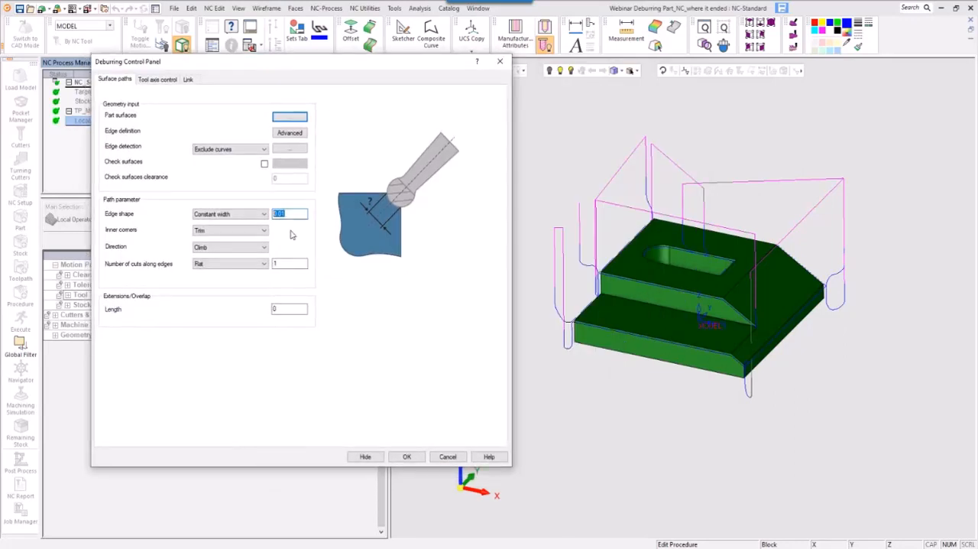
click(406, 457)
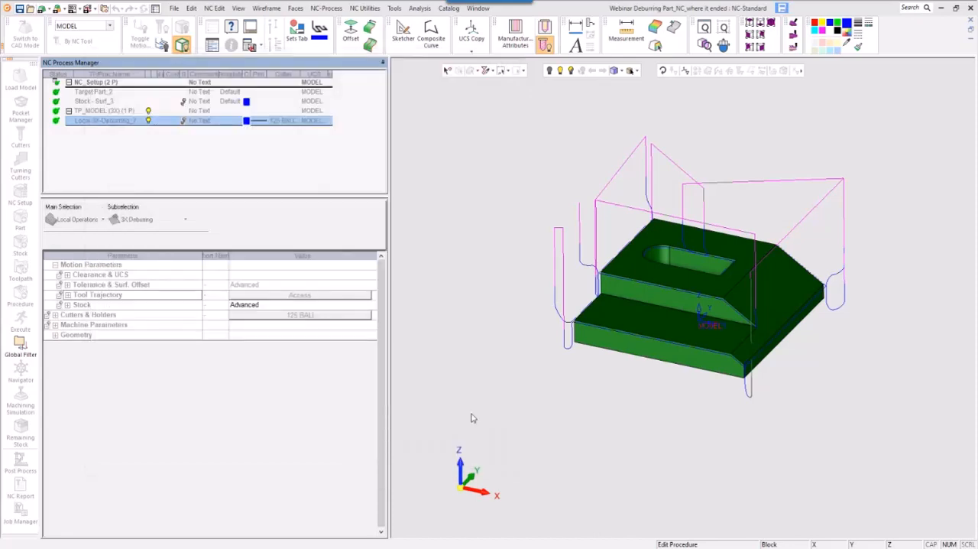
right_click(523, 350)
click(544, 384)
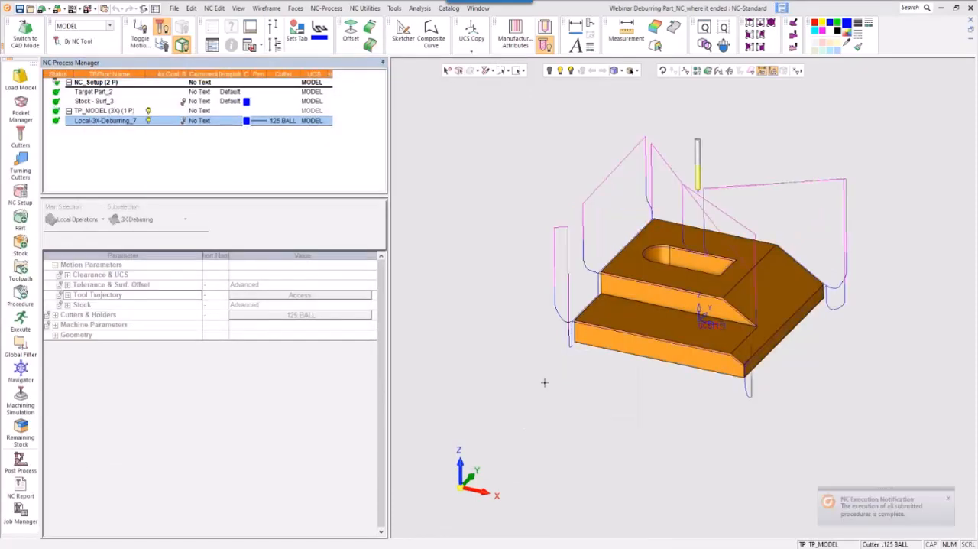
- Position the cutter on the toolpath along the upper side edge in the Navigator and examine how the ball meets the edge
click(21, 371)
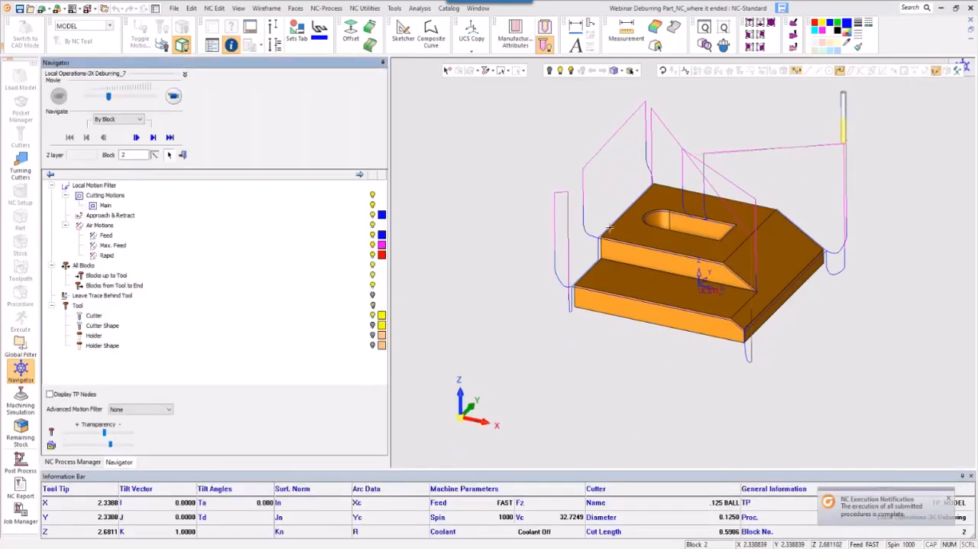
click(610, 227)
ctrl+right_drag(605, 344, 829, 269)
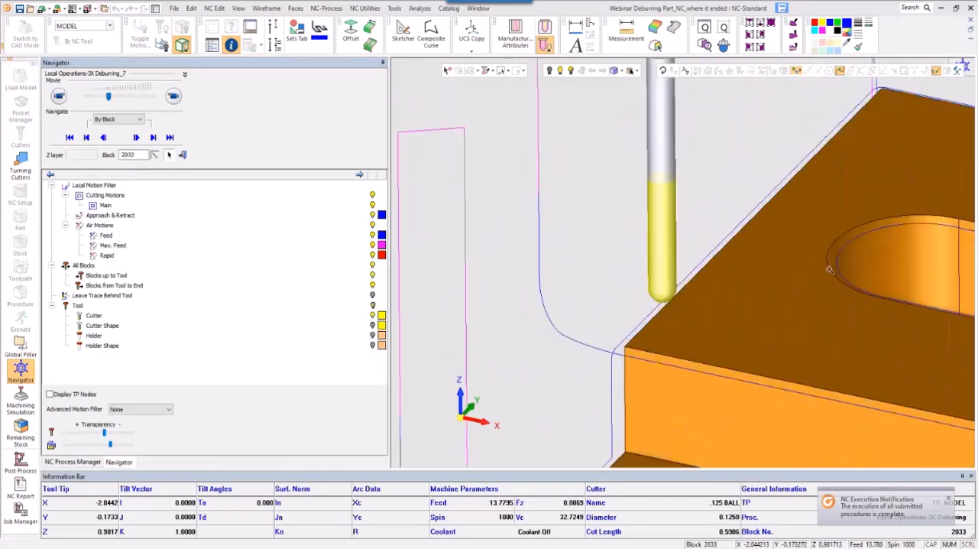
ctrl+drag(830, 269, 672, 374)
ctrl+right_drag(673, 375, 616, 326)
ctrl+drag(616, 325, 596, 366)
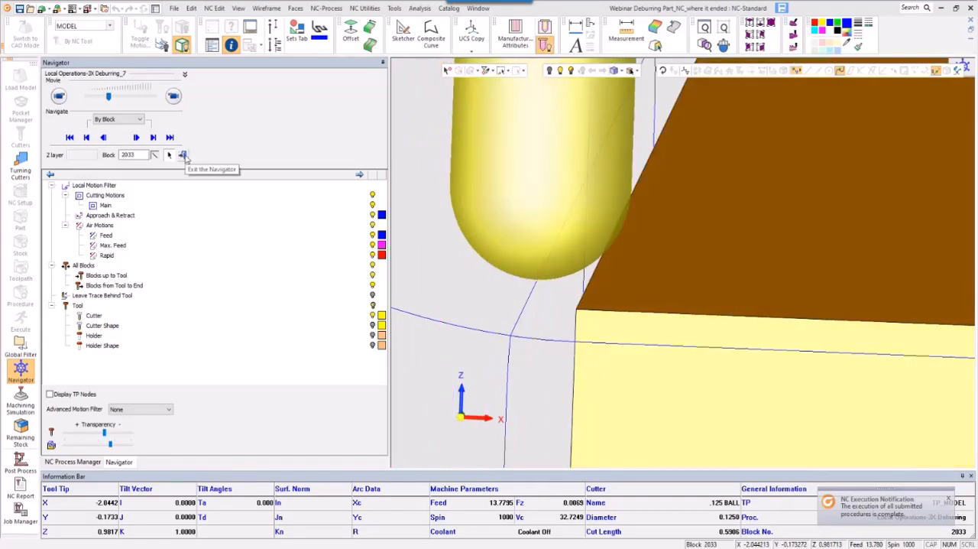
ctrl+right_drag(688, 225, 761, 336)
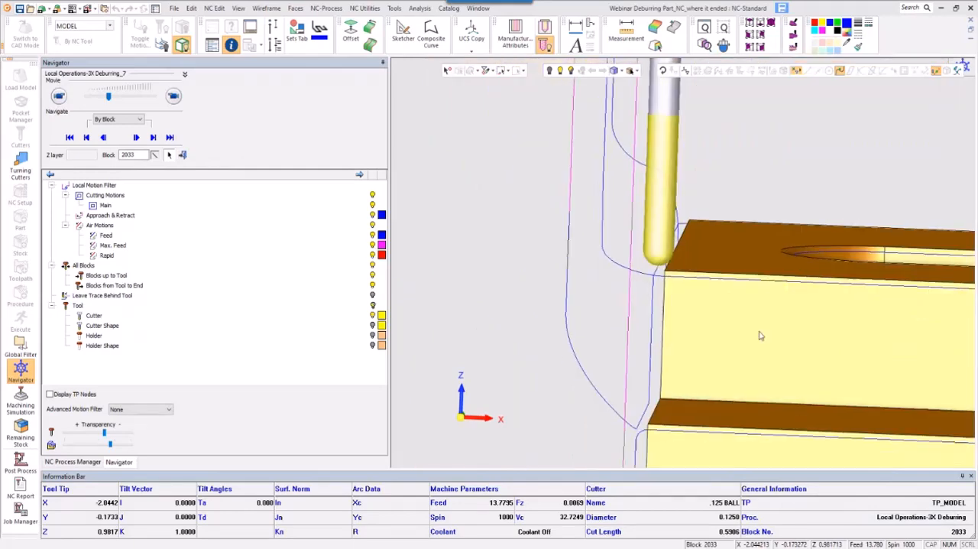
ctrl+drag(760, 335, 741, 325)
ctrl+right_drag(741, 325, 764, 388)
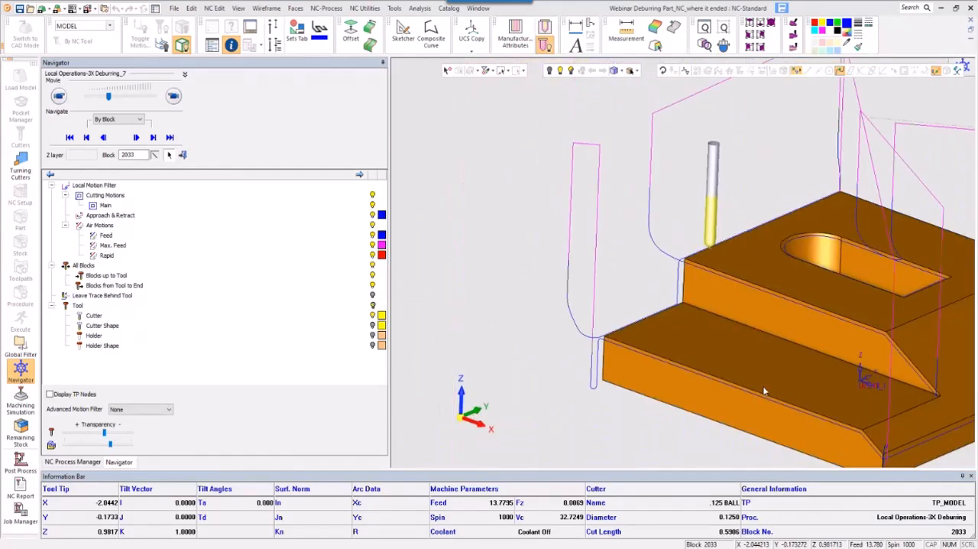
ctrl+middle_drag(764, 391, 595, 320)
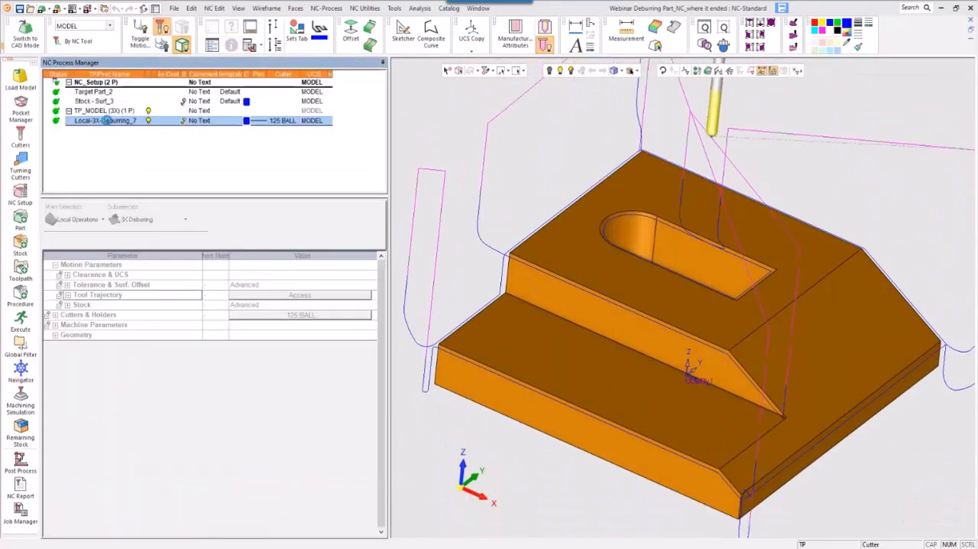
- Reopen the deburring procedure, set the constant-width edge shape value to 0.01, and save and calculate it
double_click(106, 120)
click(307, 296)
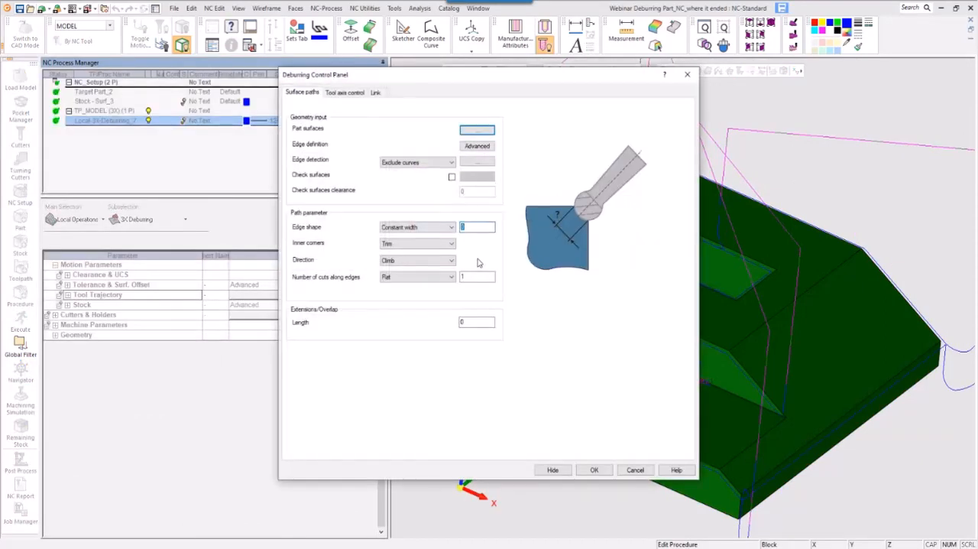
text(01)
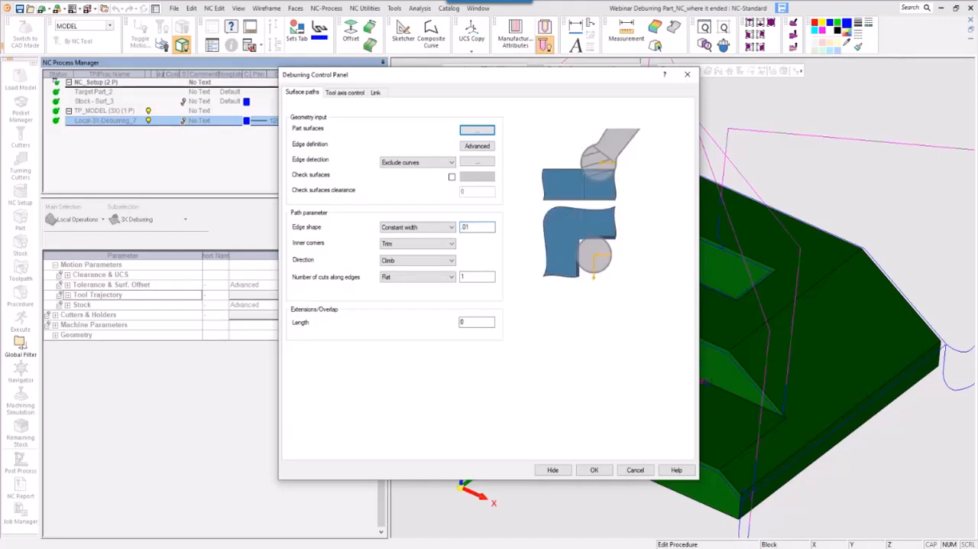
click(594, 469)
click(586, 359)
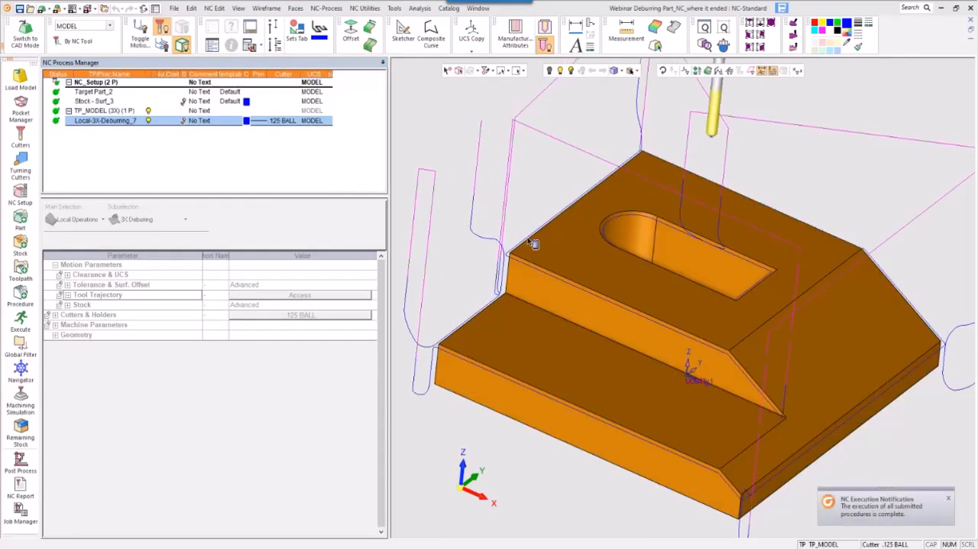
- Place the cutter on the recalculated path along the upper side edge, inspect its engagement up close, and exit the Navigator
click(21, 368)
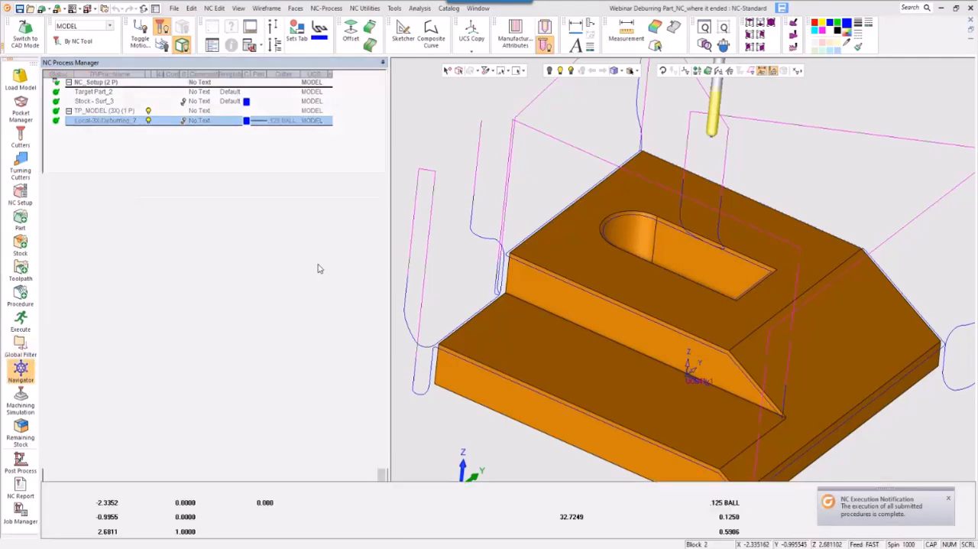
click(540, 196)
ctrl+right_drag(551, 313, 561, 387)
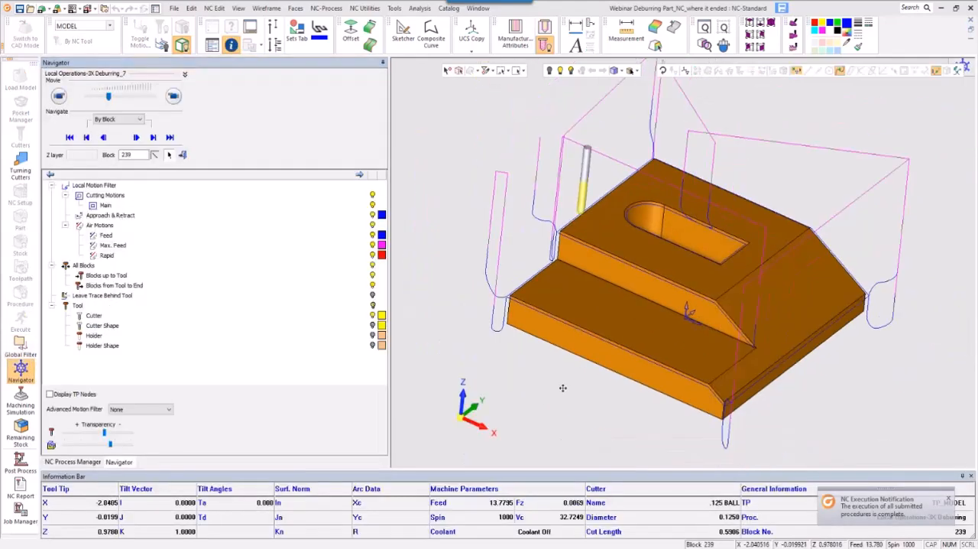
ctrl+middle_drag(561, 386, 622, 439)
ctrl+right_drag(622, 438, 660, 329)
ctrl+middle_drag(660, 329, 749, 222)
ctrl+right_drag(749, 222, 708, 293)
ctrl+drag(709, 293, 677, 332)
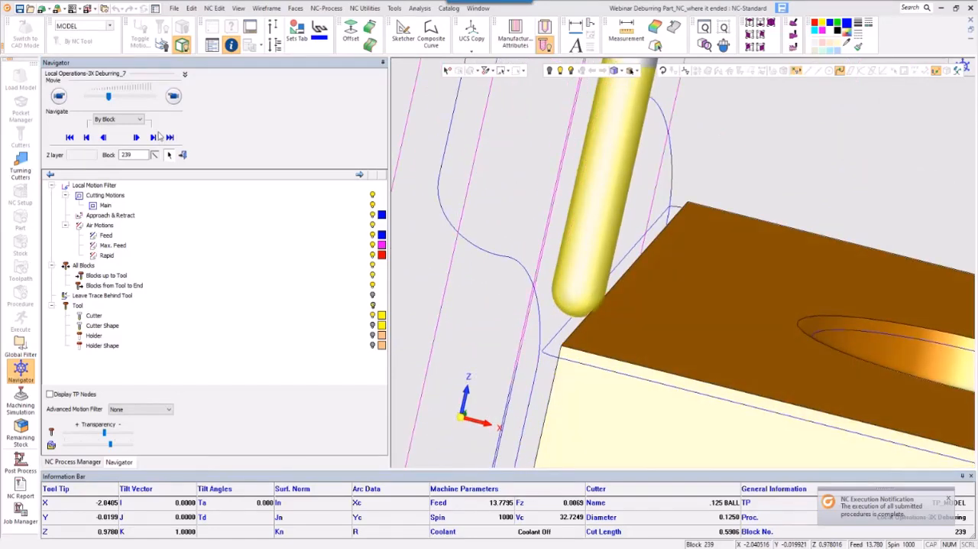
click(179, 154)
- Reopen the deburring procedure, review its edge shape and extension/overlap length settings, and leave the control panel without changes
double_click(111, 121)
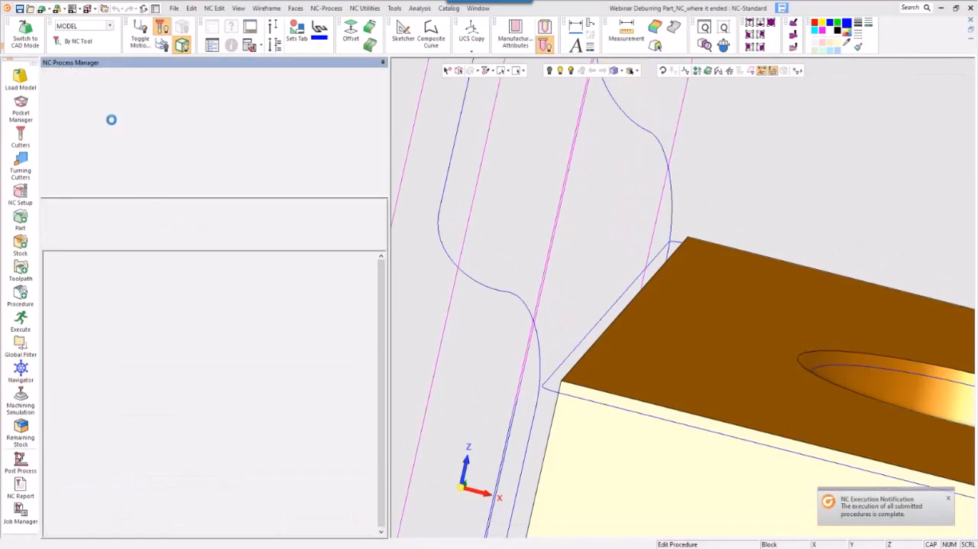
click(324, 295)
click(483, 227)
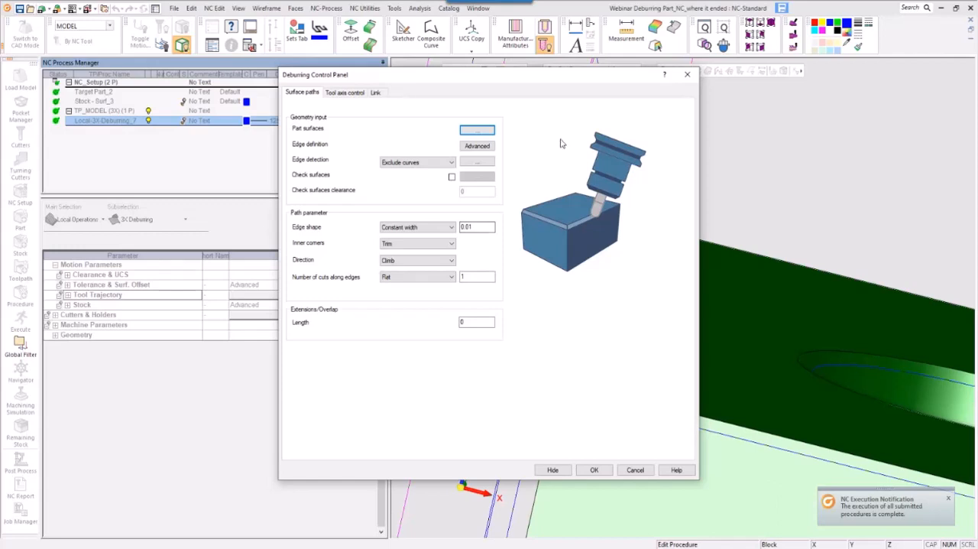
click(478, 322)
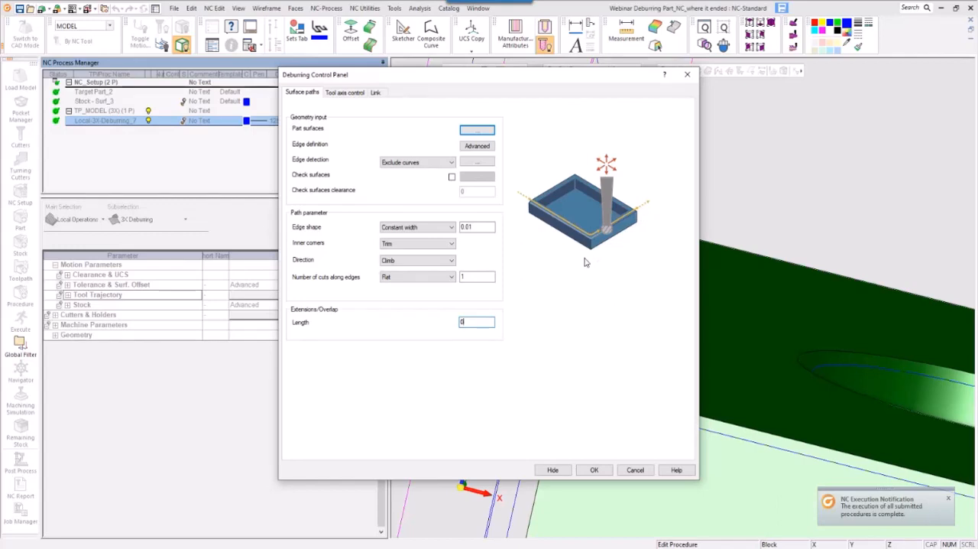
click(630, 475)
- Examine the deburring toolpath from several angles around the slot, the upper and lower edges, and the approach and retract moves
ctrl+right_drag(727, 308, 703, 420)
ctrl+middle_drag(703, 420, 480, 334)
ctrl+drag(481, 334, 611, 383)
ctrl+right_drag(611, 382, 629, 377)
mouse_move(629, 377)
ctrl+mouse_down()
mouse_move(618, 395)
mouse_move(633, 391)
ctrl+mouse_up()
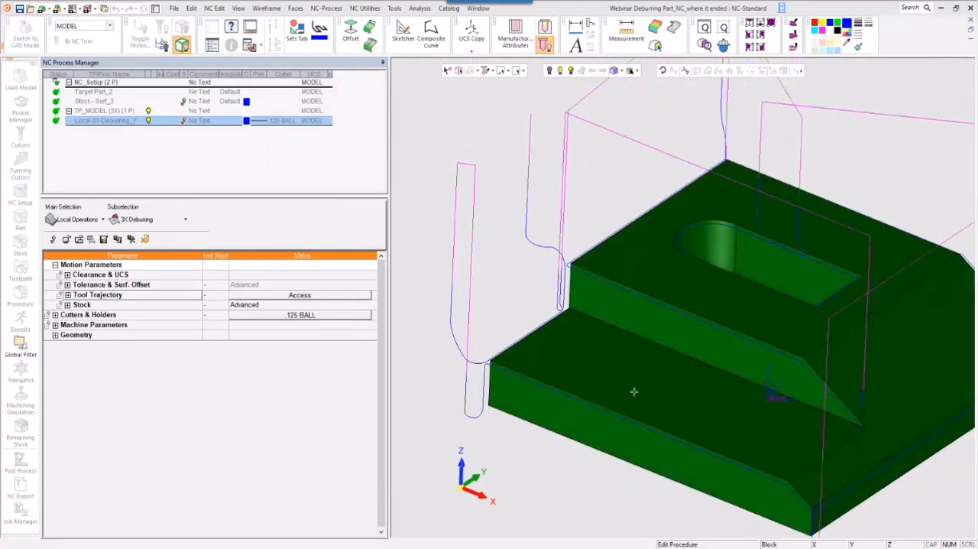
ctrl+right_drag(633, 392, 631, 457)
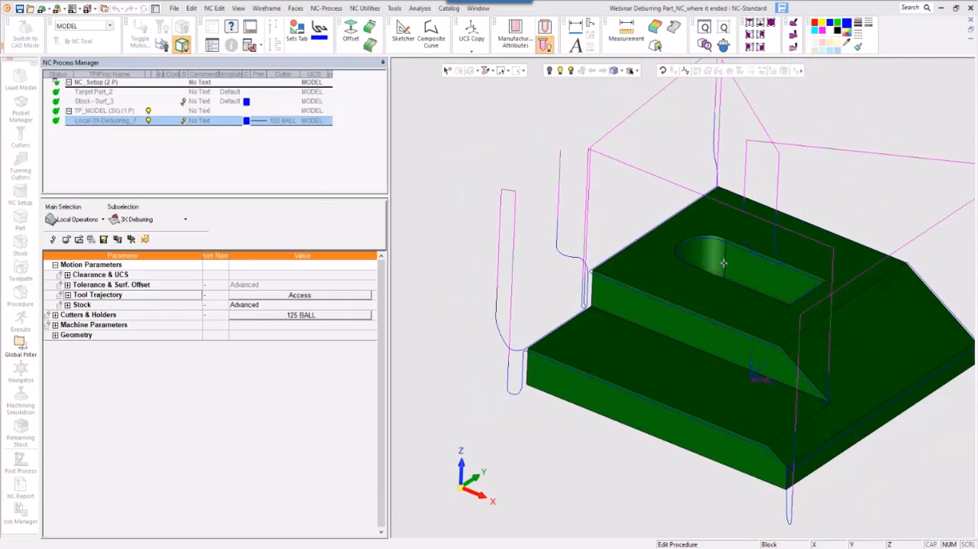
ctrl+middle_drag(632, 308, 547, 353)
ctrl+right_drag(547, 353, 648, 266)
ctrl+middle_drag(648, 266, 639, 257)
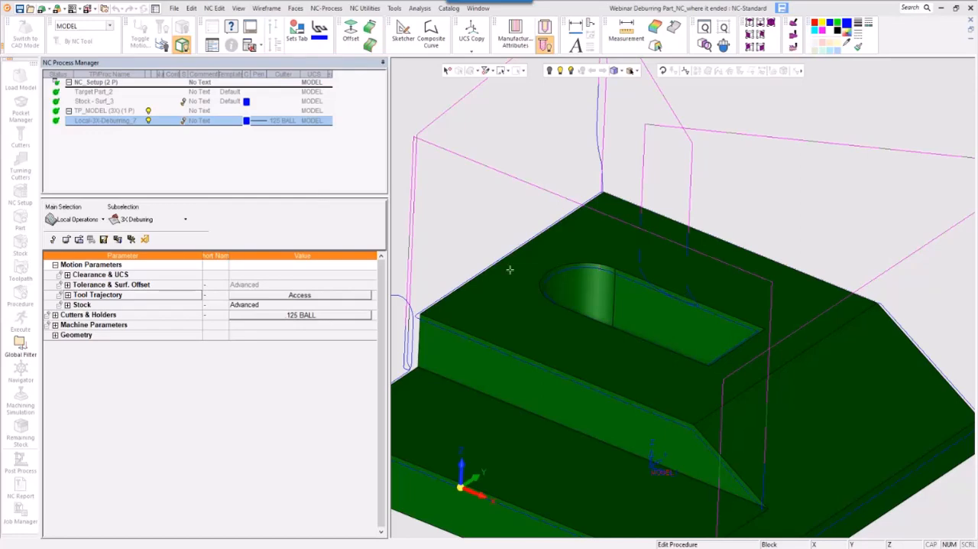
click(150, 122)
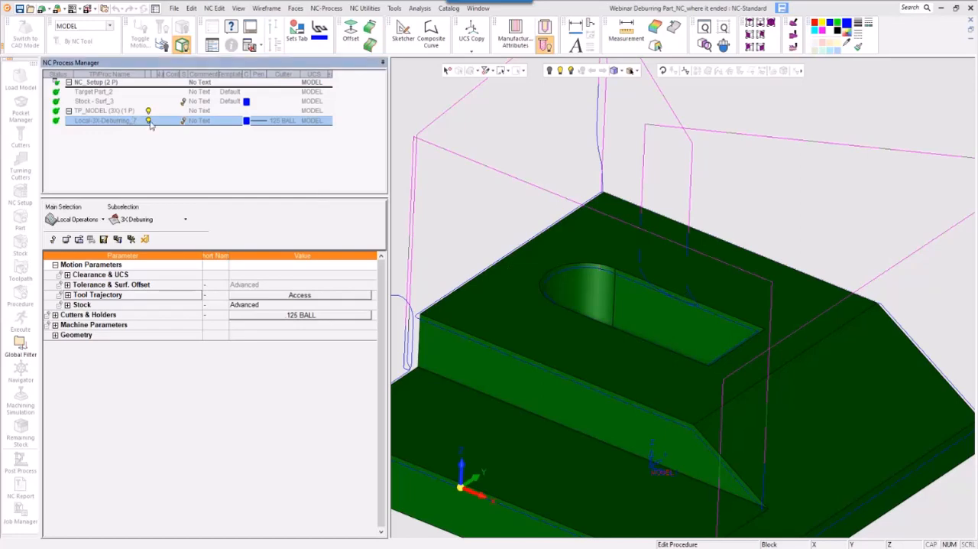